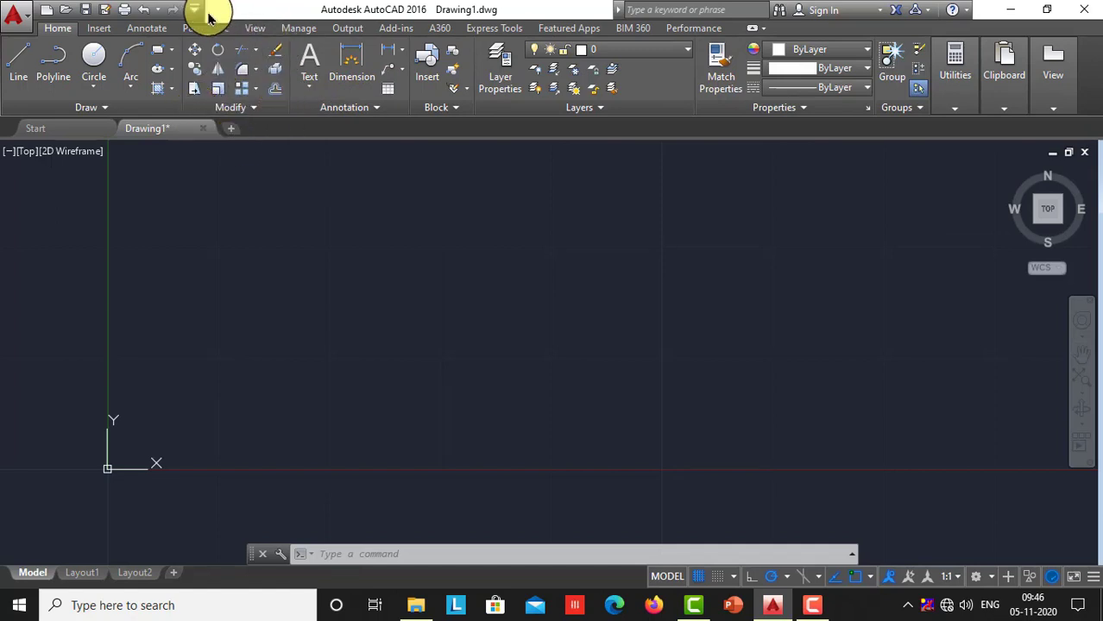
pyautogui.click(269, 108)
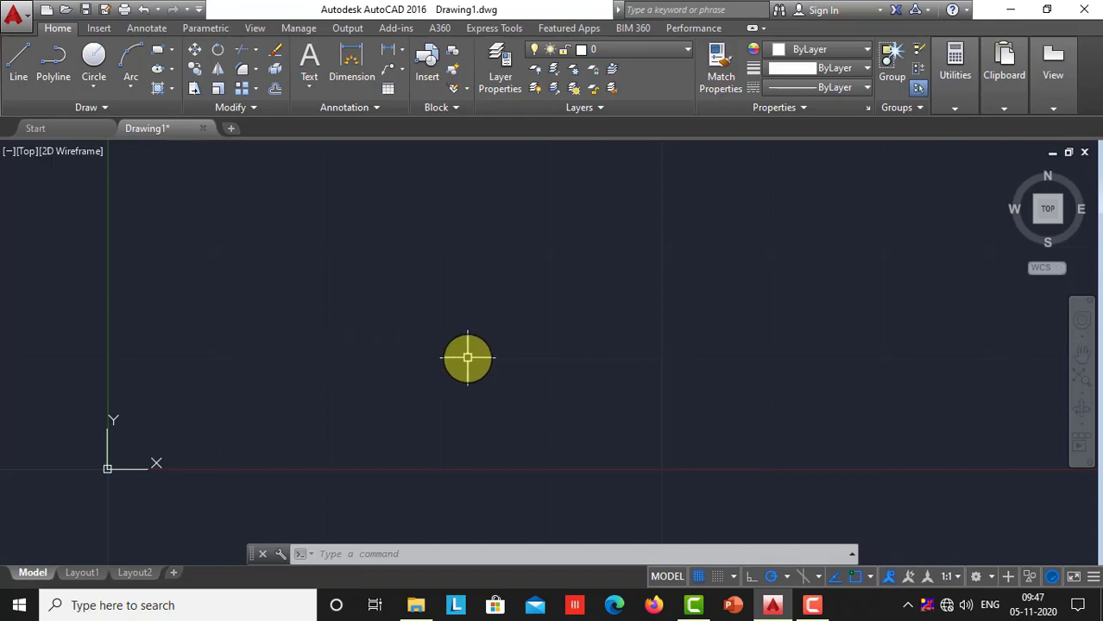
# Step: Set the drawing units' insertion scale to Millimeters and accept the units settings
pyautogui.click(18, 16)
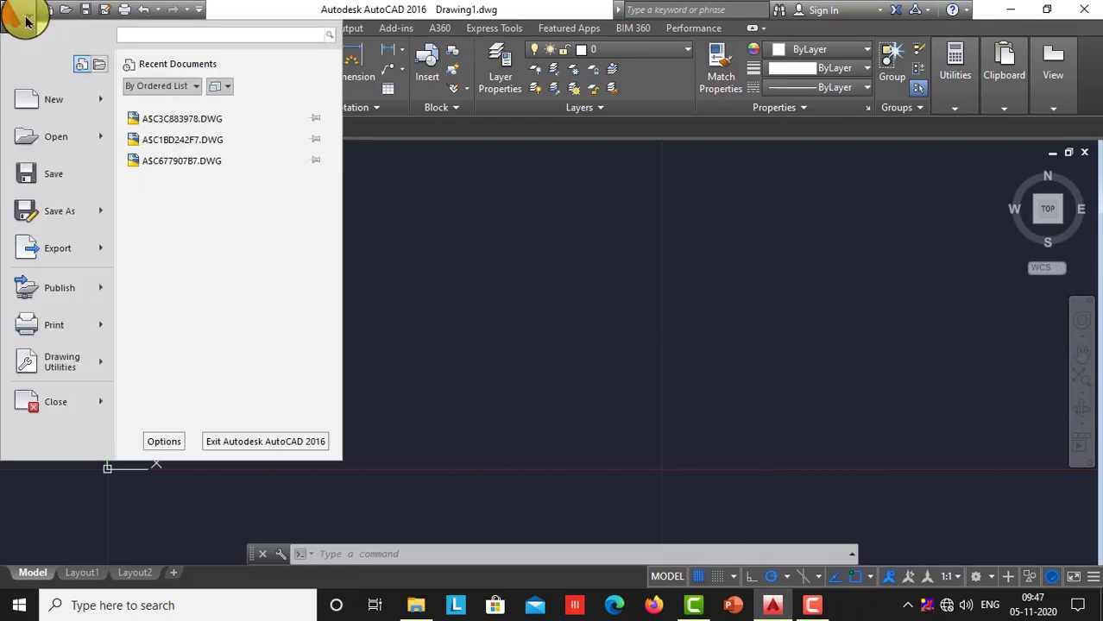
pyautogui.click(43, 364)
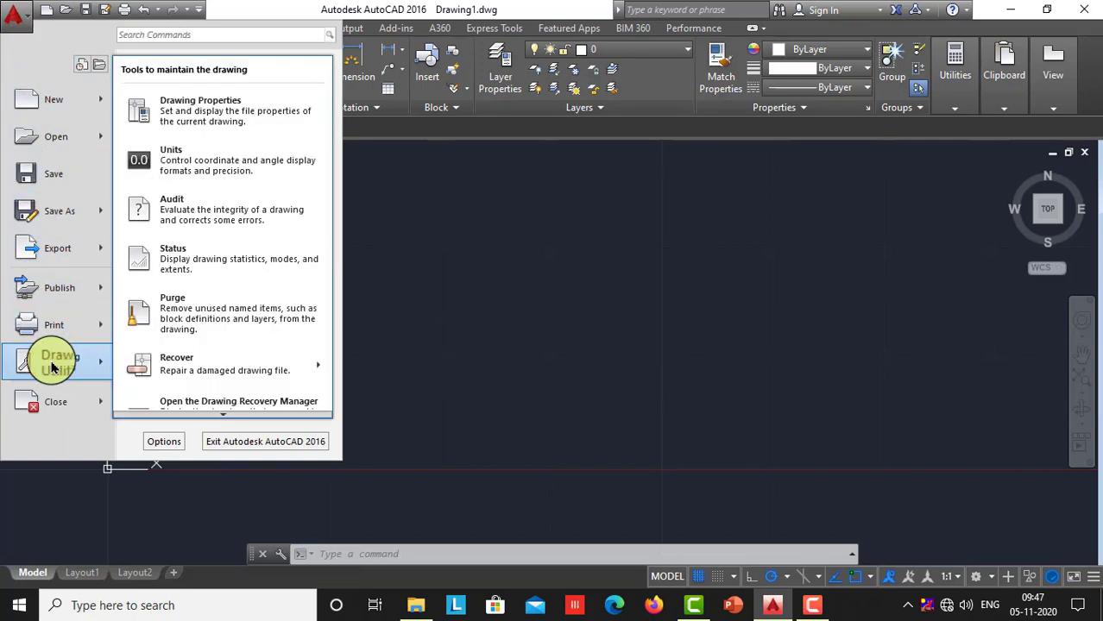
pyautogui.click(168, 162)
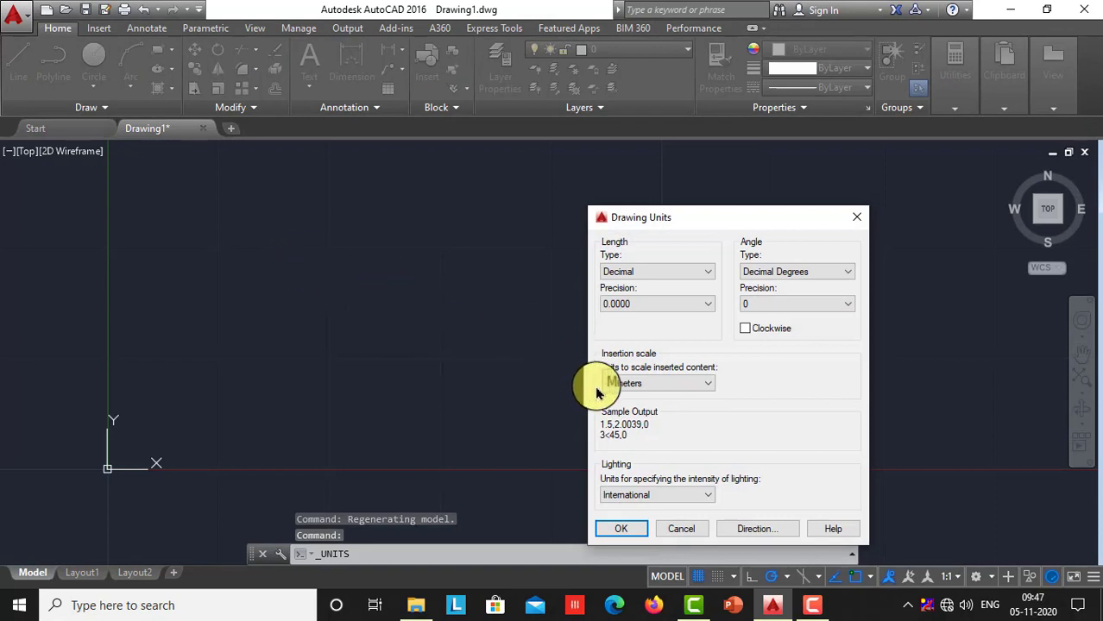
pyautogui.click(662, 383)
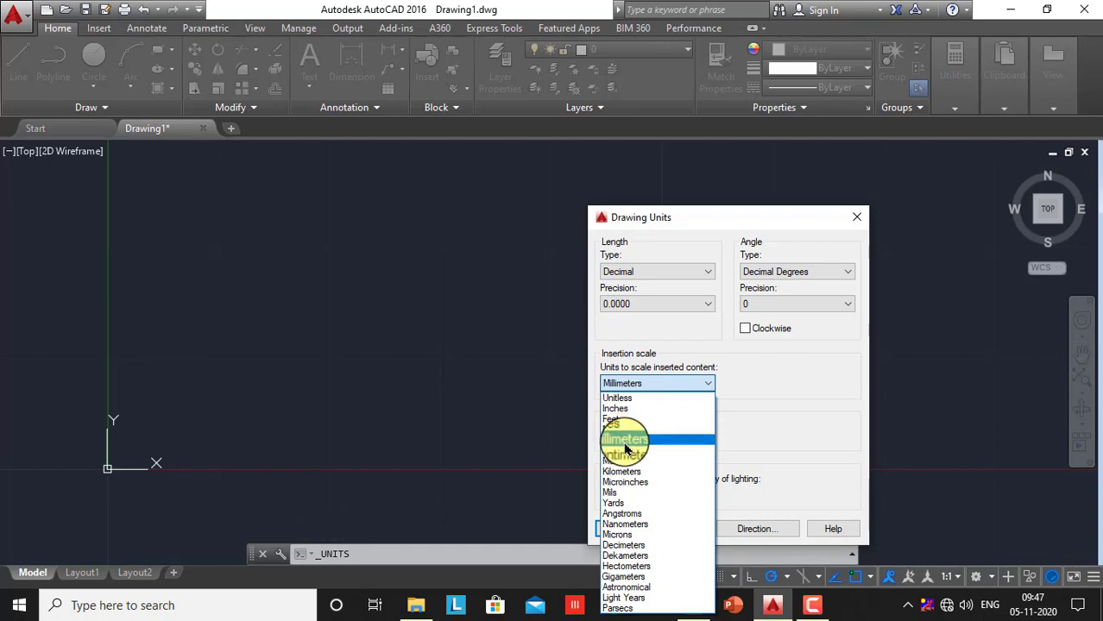
pyautogui.click(622, 443)
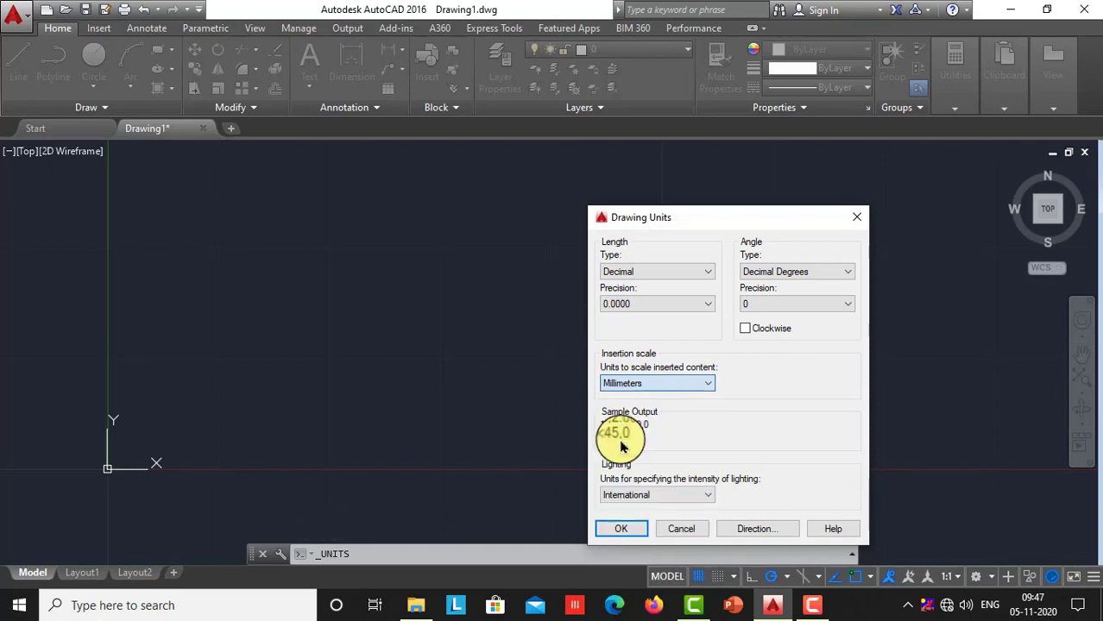
pyautogui.click(623, 529)
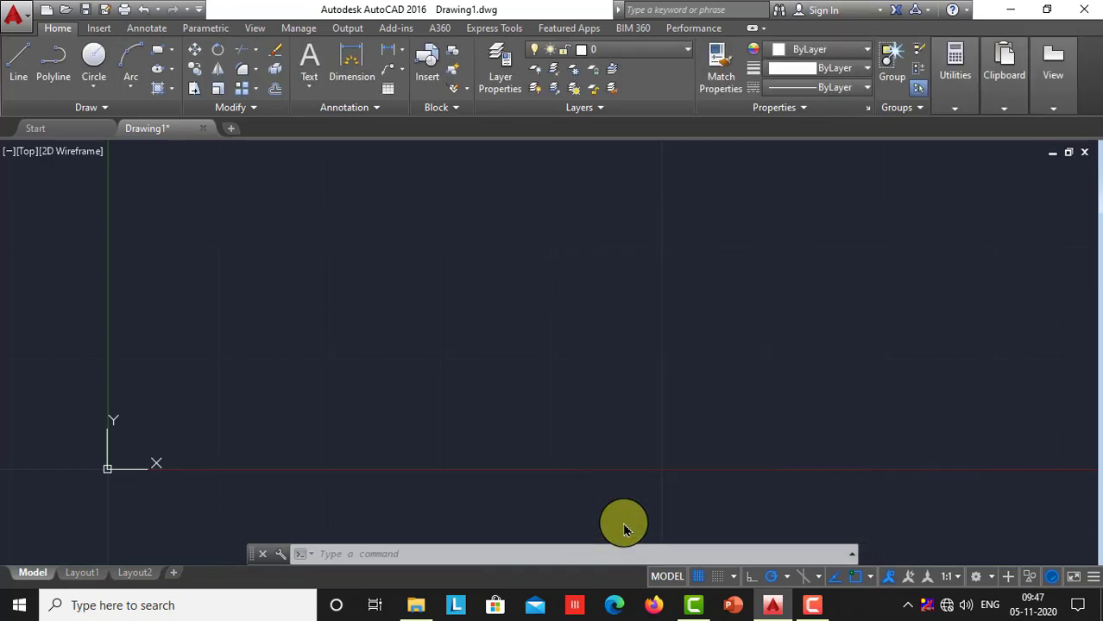
# Step: Review the polar tracking and object snap modes in the drafting settings and accept them
pyautogui.click(733, 576)
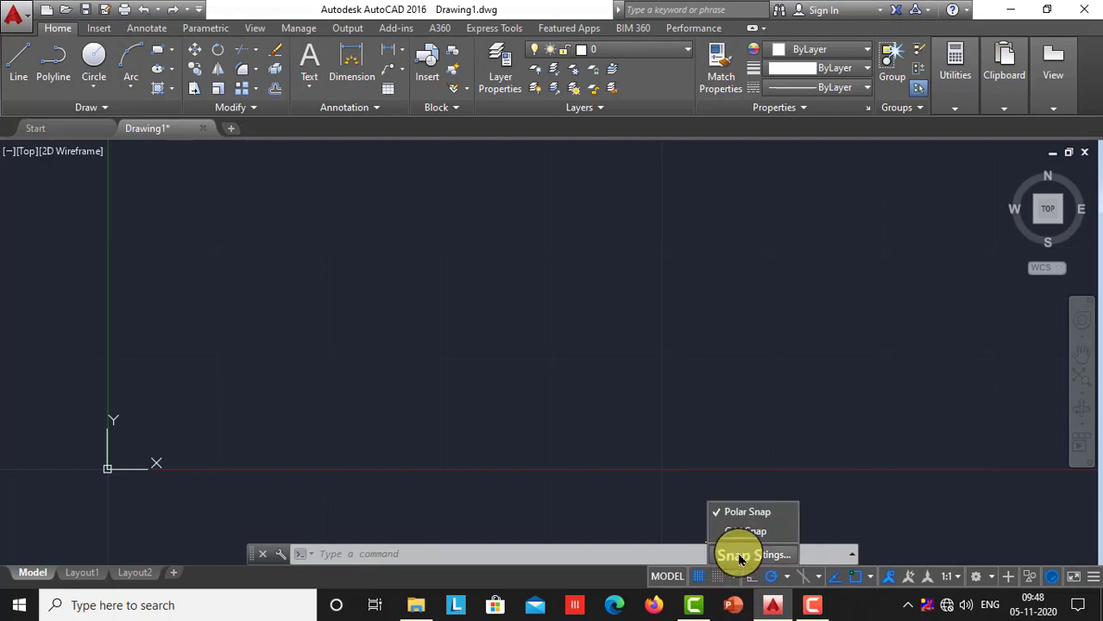
pyautogui.click(739, 555)
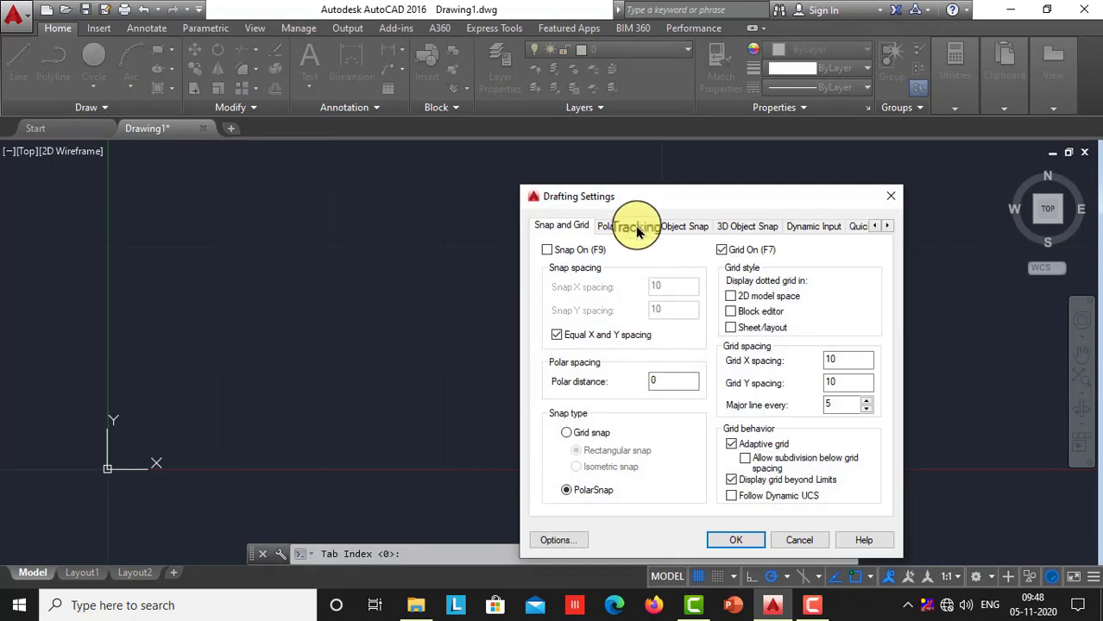
pyautogui.click(634, 229)
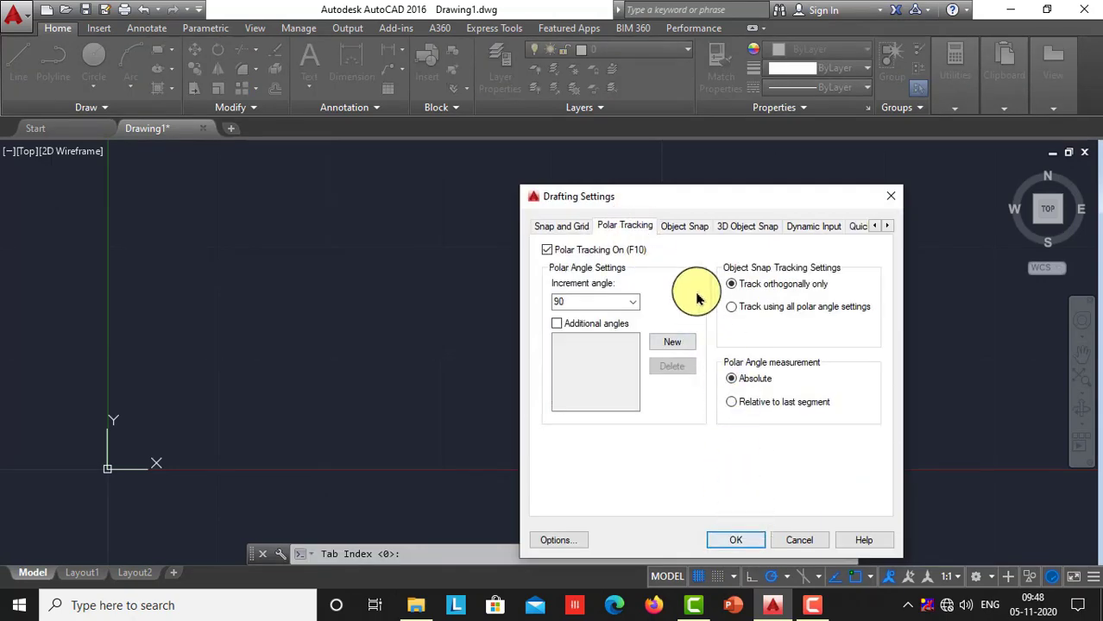
pyautogui.click(687, 228)
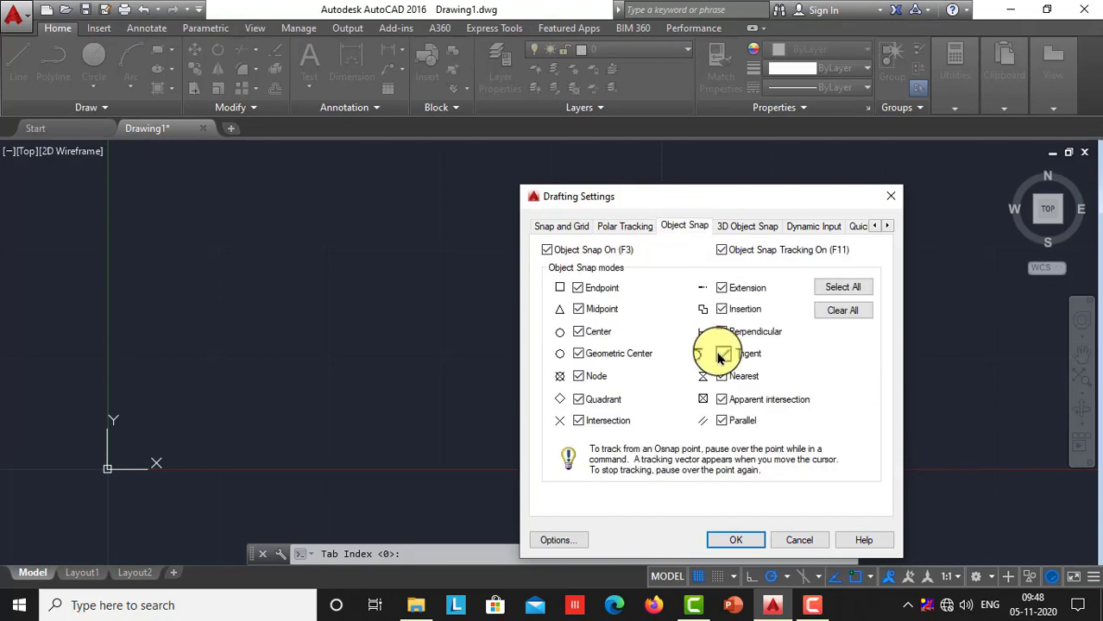
pyautogui.click(736, 540)
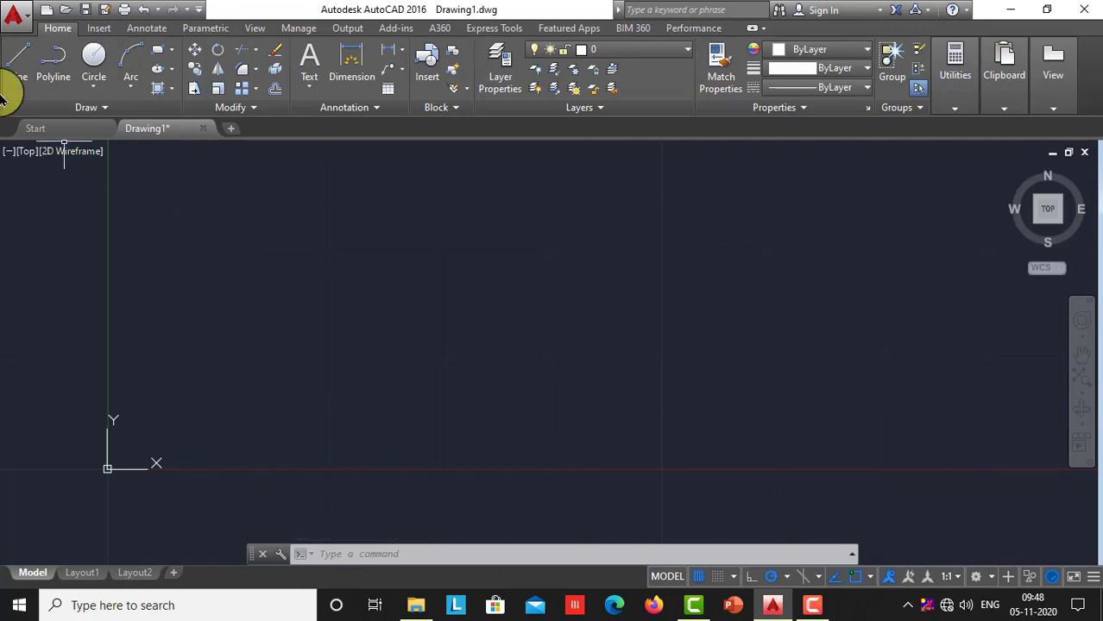
# Step: Draw connected lines for a vertical side about 11.4 mm high and a horizontal top edge with a shallow rectangular notch
pyautogui.click(22, 71)
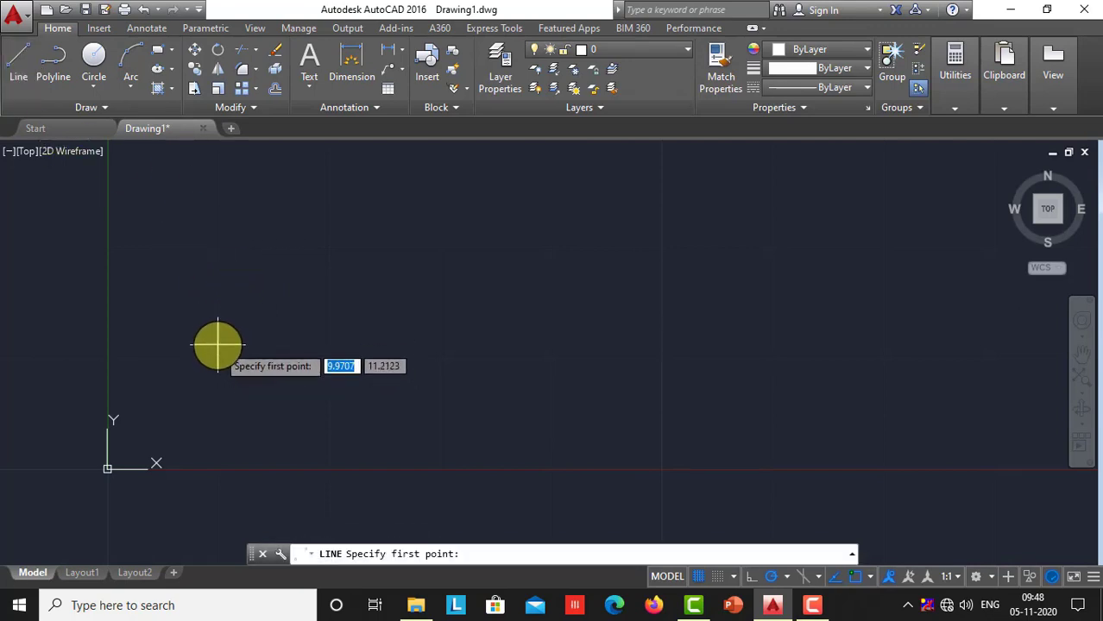
pyautogui.click(218, 345)
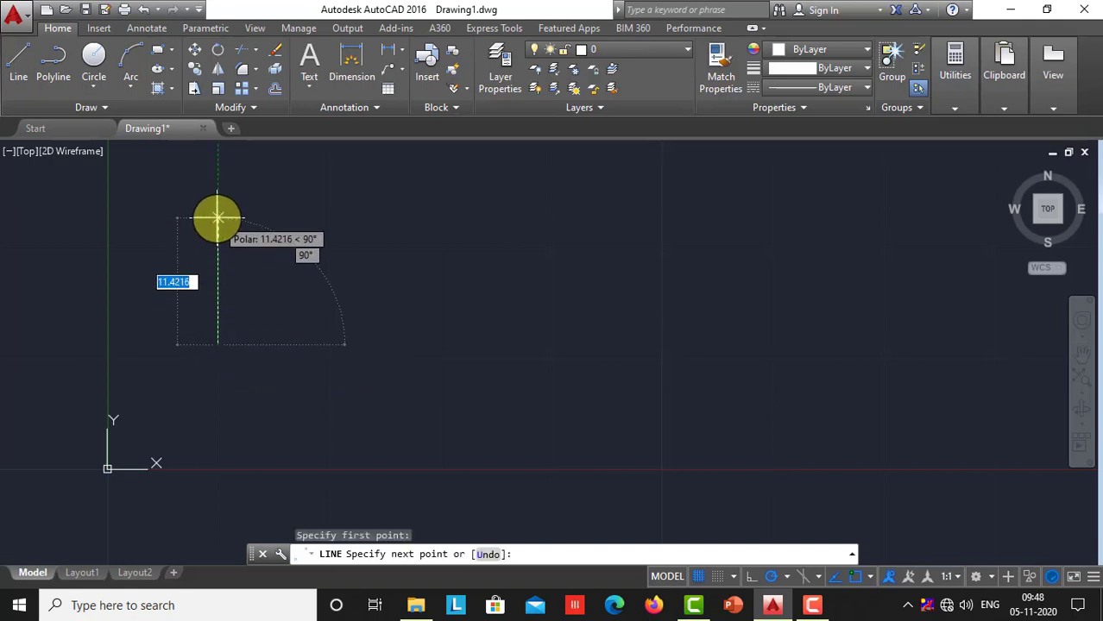
pyautogui.click(218, 218)
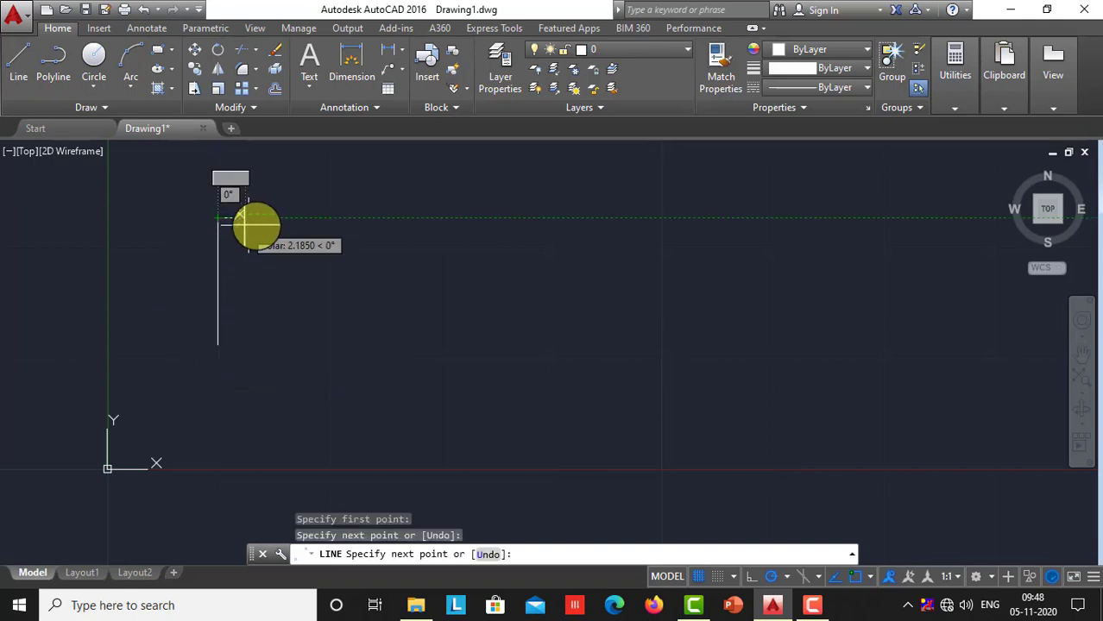
pyautogui.click(356, 217)
pyautogui.click(356, 258)
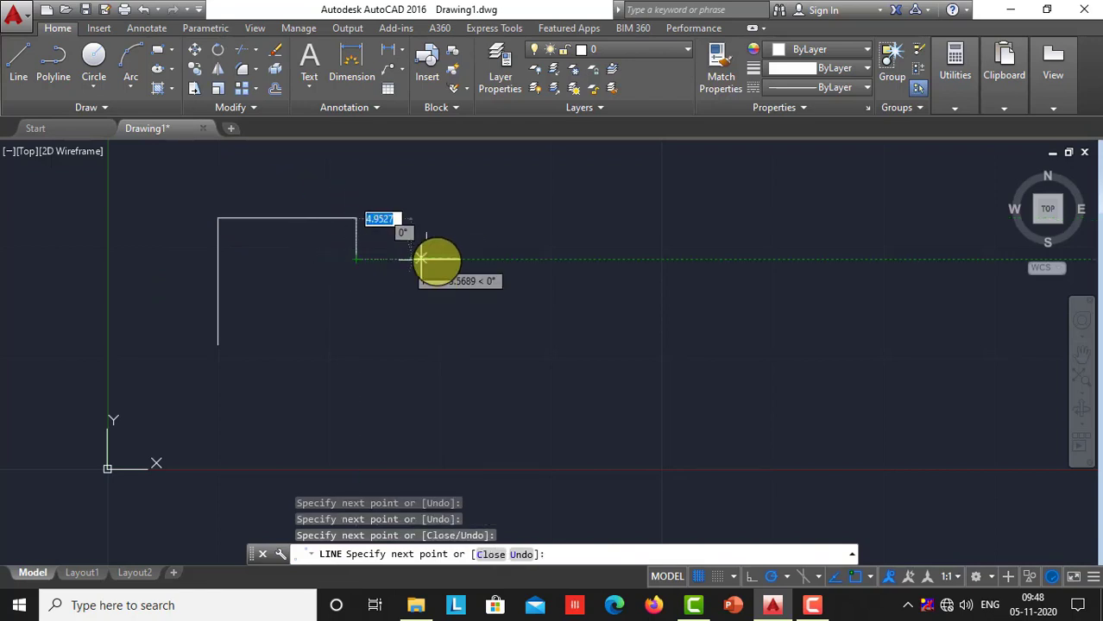
pyautogui.click(443, 259)
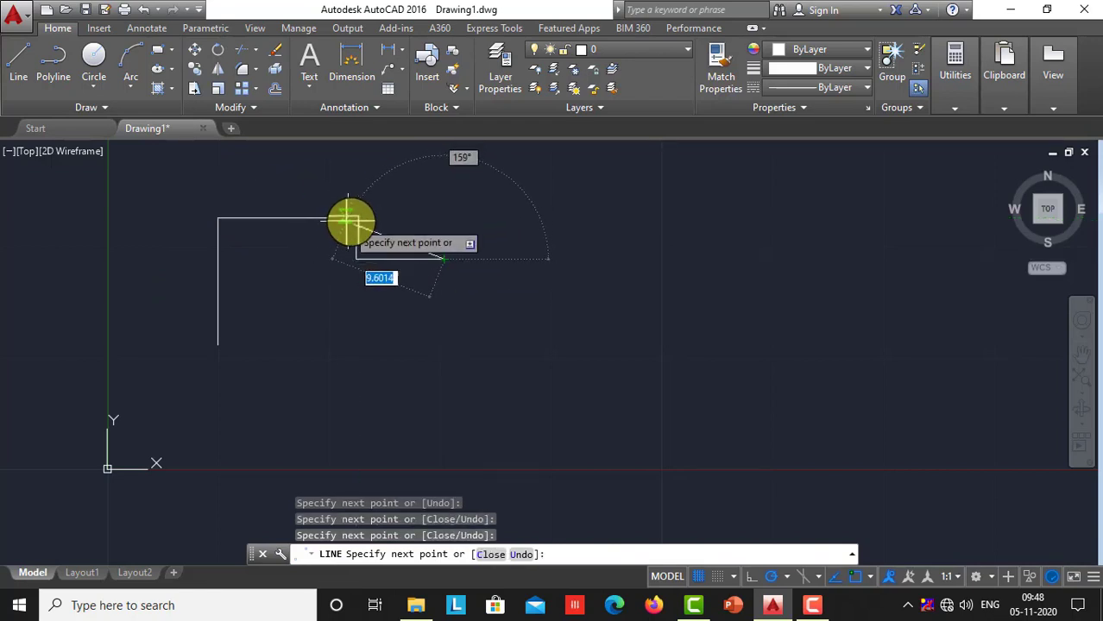
pyautogui.click(443, 217)
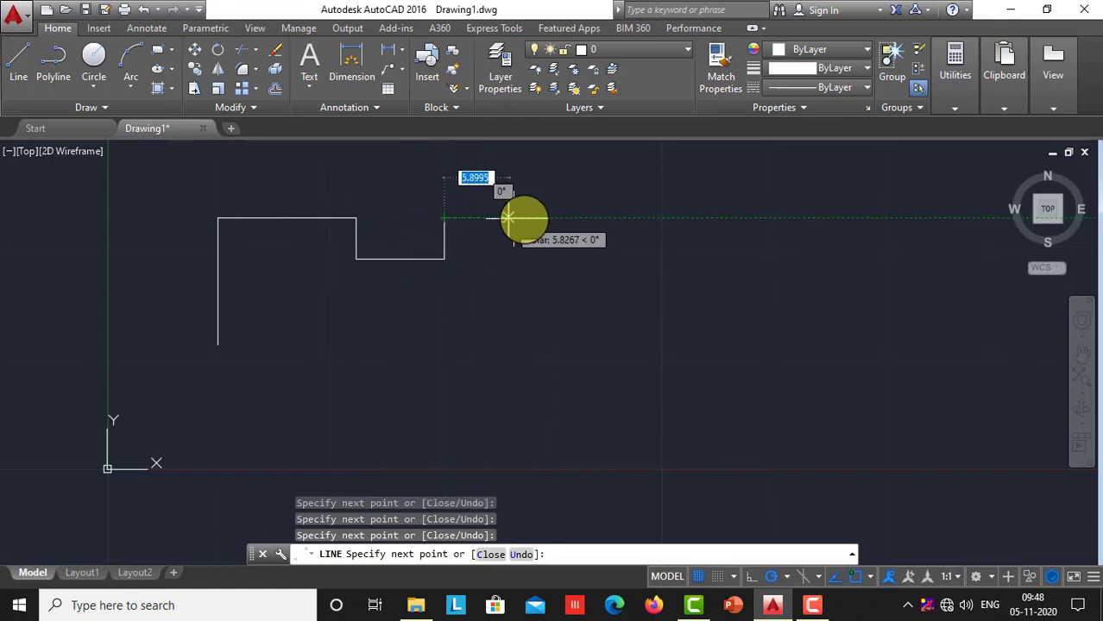
pyautogui.click(607, 217)
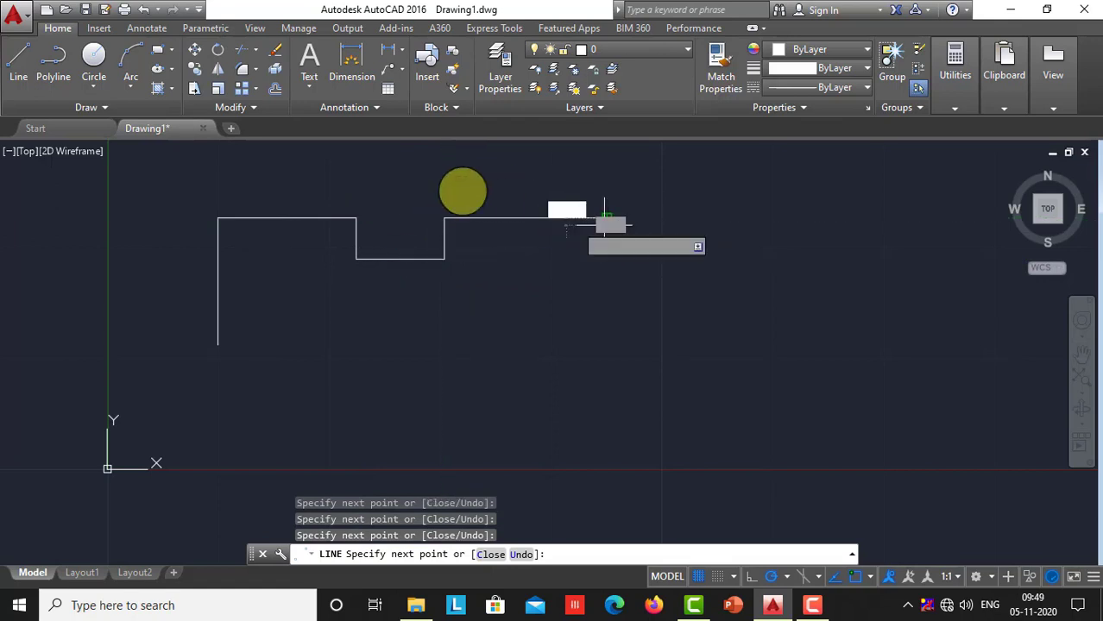
pyautogui.press('Escape')
# Step: Draw a semicircular polyline arc from the top edge's free end down to level with the vertical side's lower end, about 11.4 mm across
pyautogui.click(53, 55)
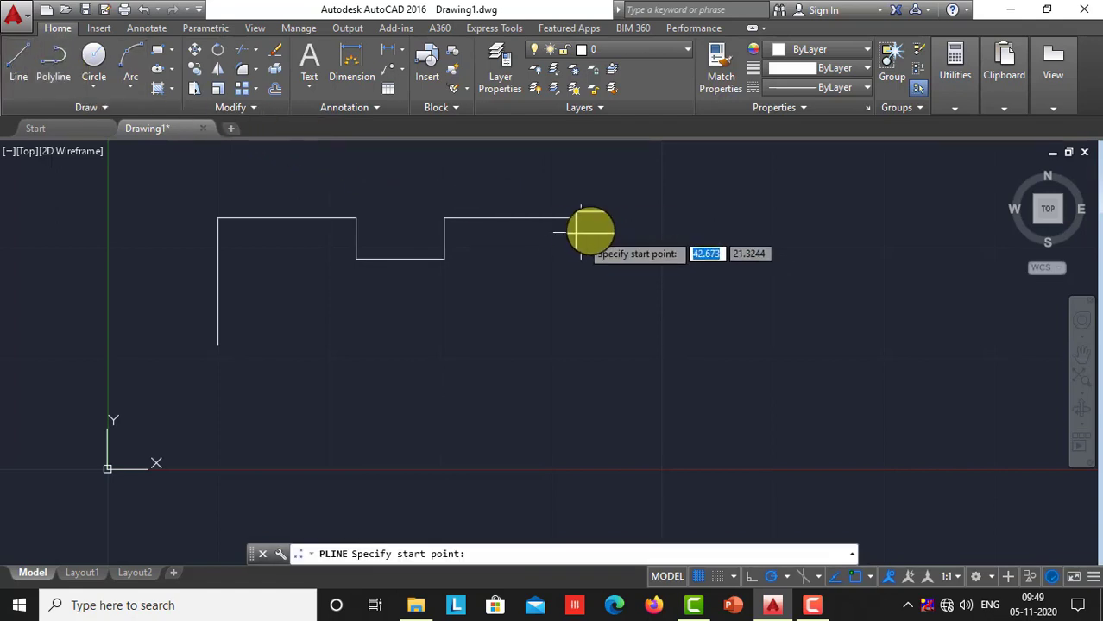
pyautogui.click(606, 217)
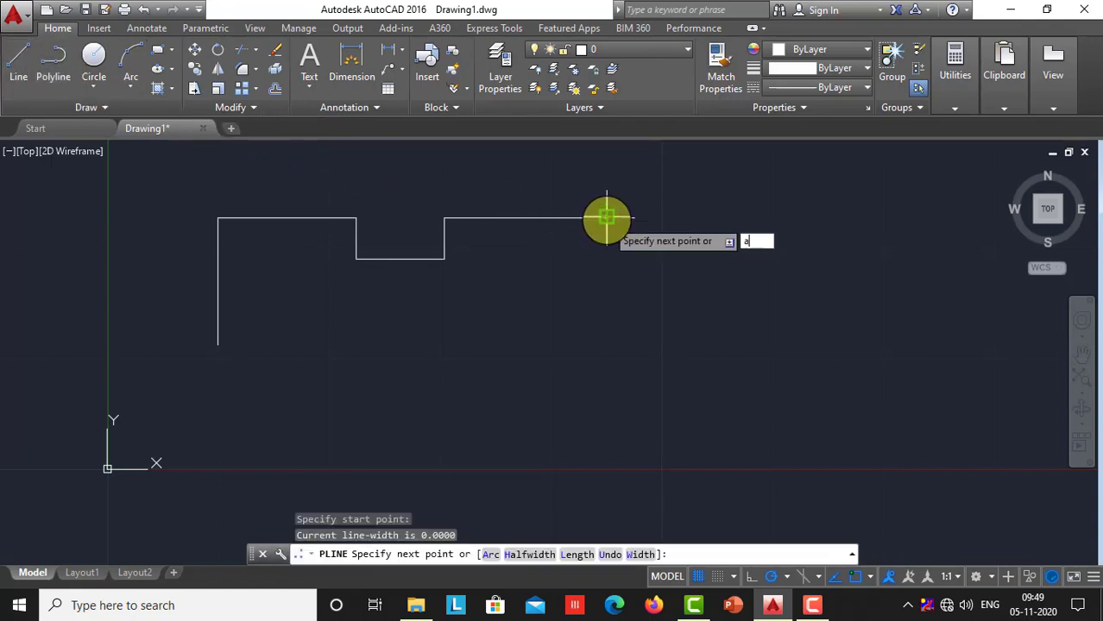
pyautogui.press('Return')
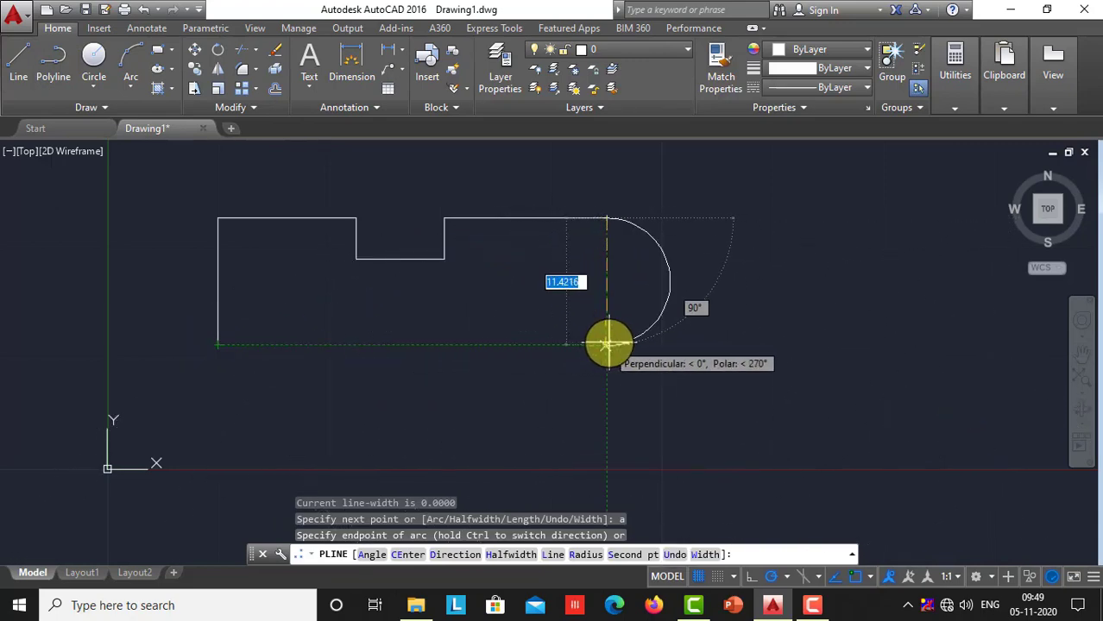
pyautogui.click(608, 344)
pyautogui.press('Escape')
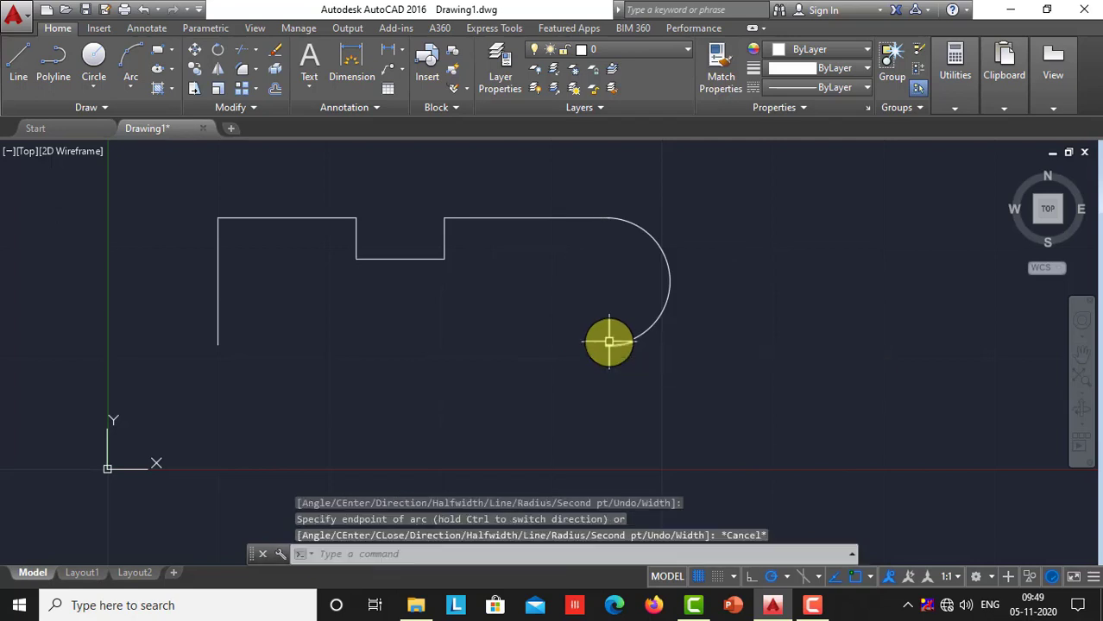
# Step: Close the outline with a horizontal line from the vertical side's lower end to the arc's lower end
pyautogui.click(21, 57)
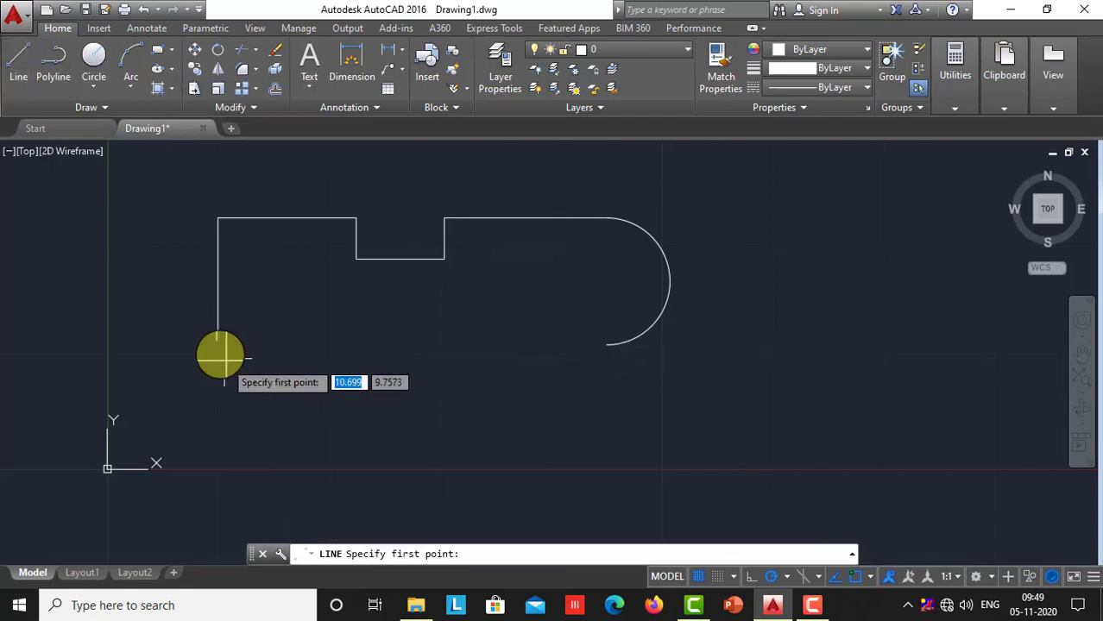
pyautogui.click(217, 347)
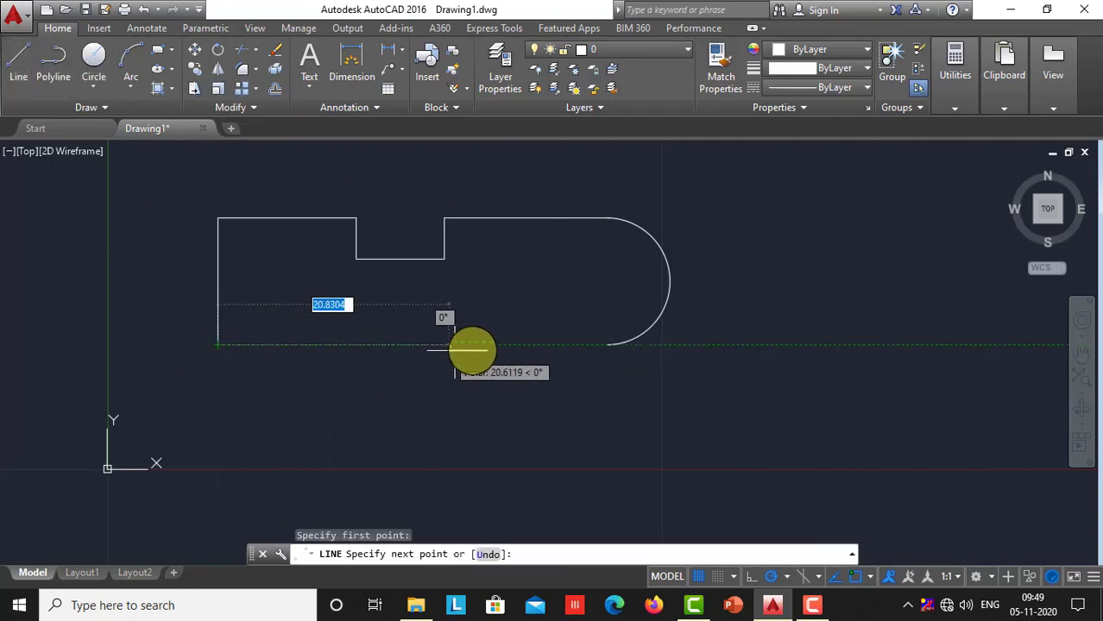
pyautogui.click(607, 344)
pyautogui.press('Return')
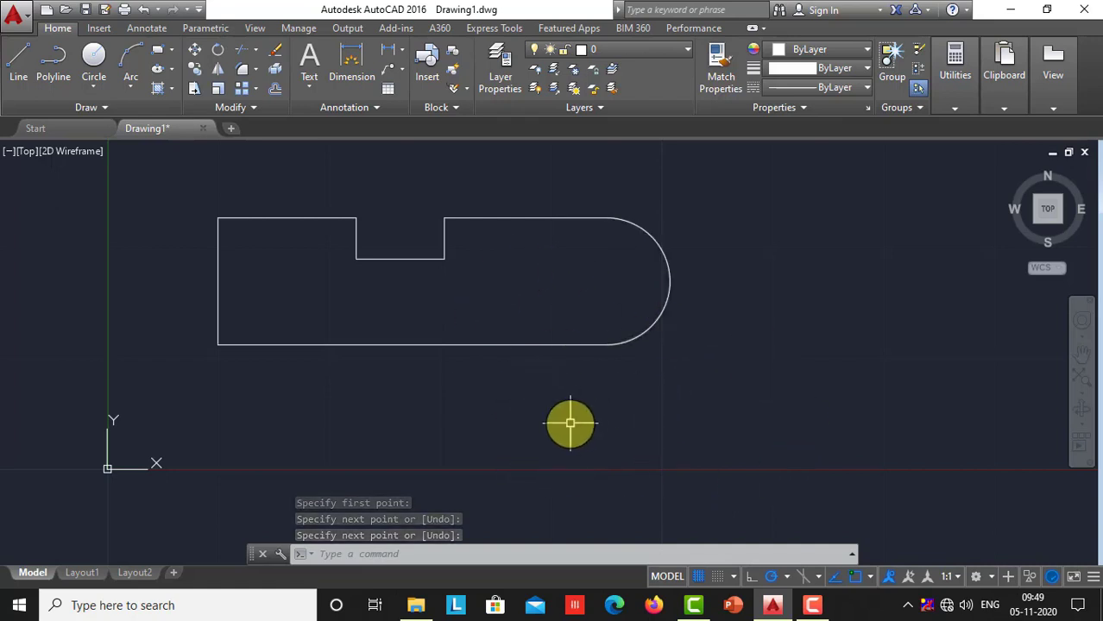
# Step: Select segments of the outline one by one to check whether they are separate objects, then clear the selection
pyautogui.scroll(-2, 559, 425)
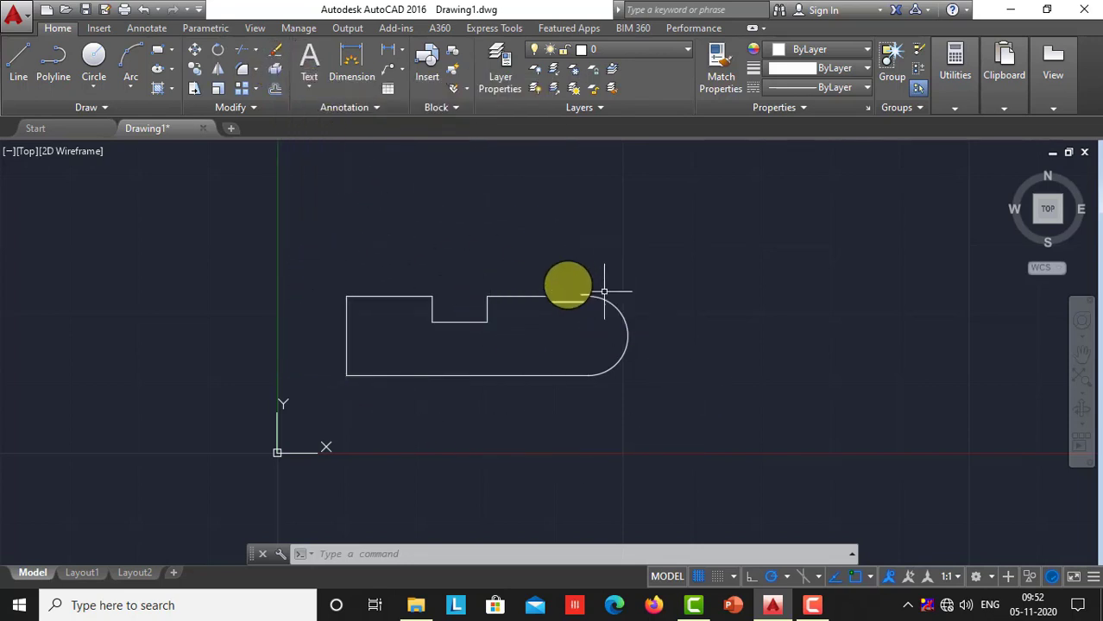
pyautogui.click(388, 375)
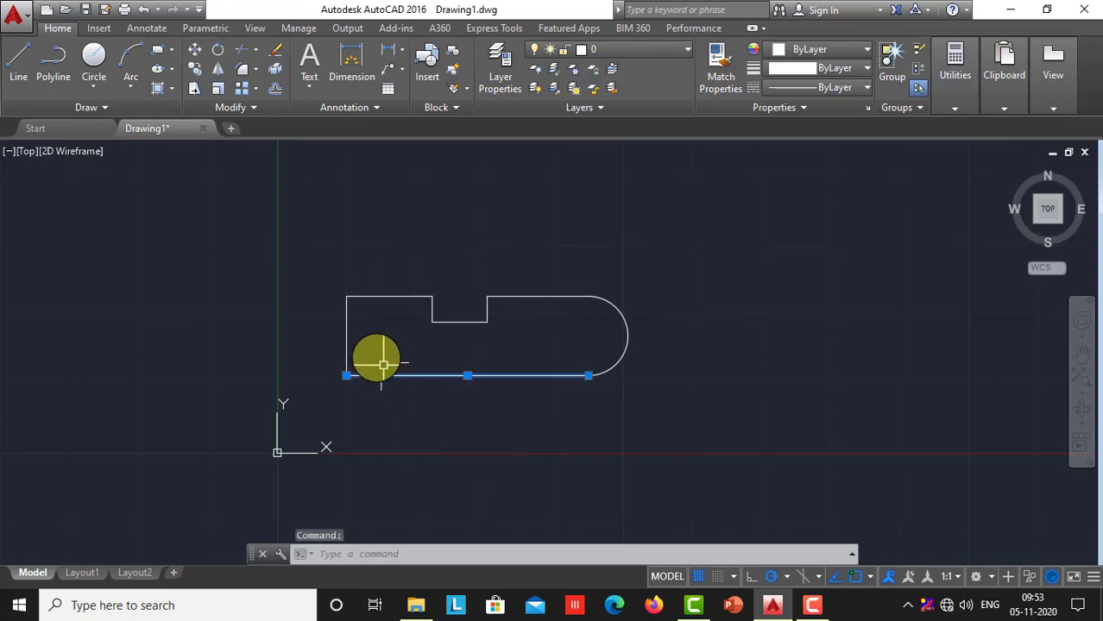
pyautogui.click(347, 326)
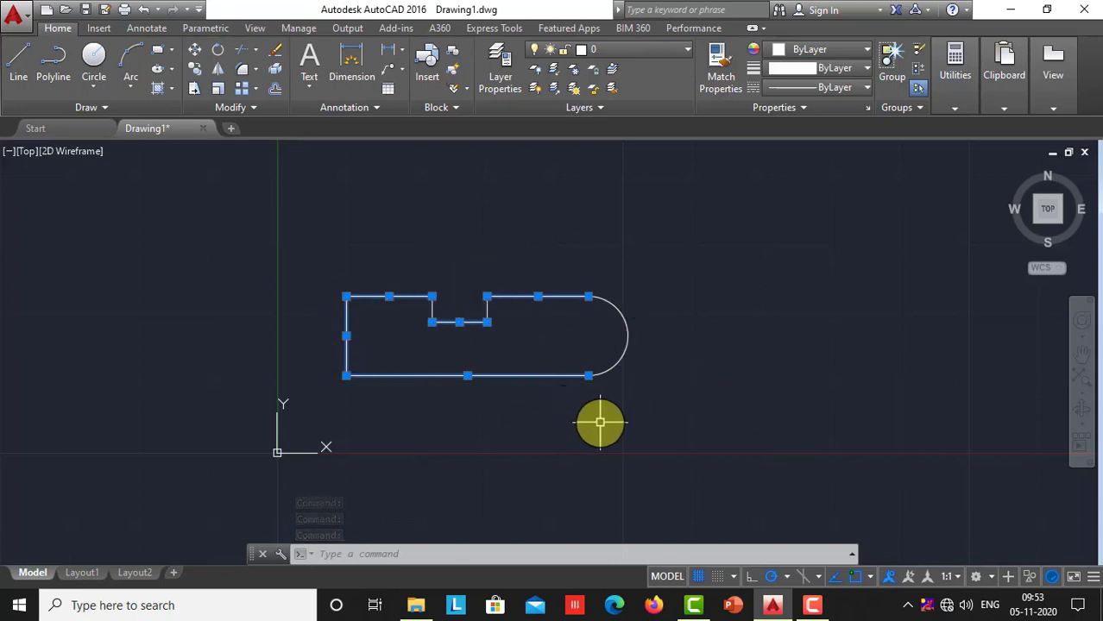
pyautogui.press('Escape')
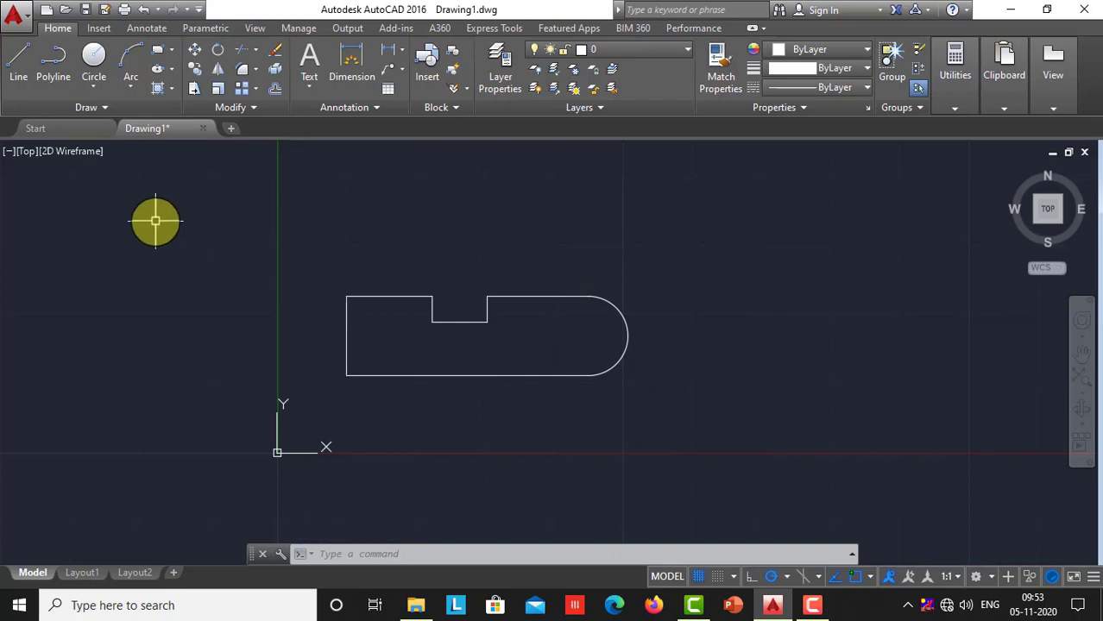
# Step: Convert all the lines and the arc of the closed outline into a single region with the REGION command
pyautogui.click(110, 108)
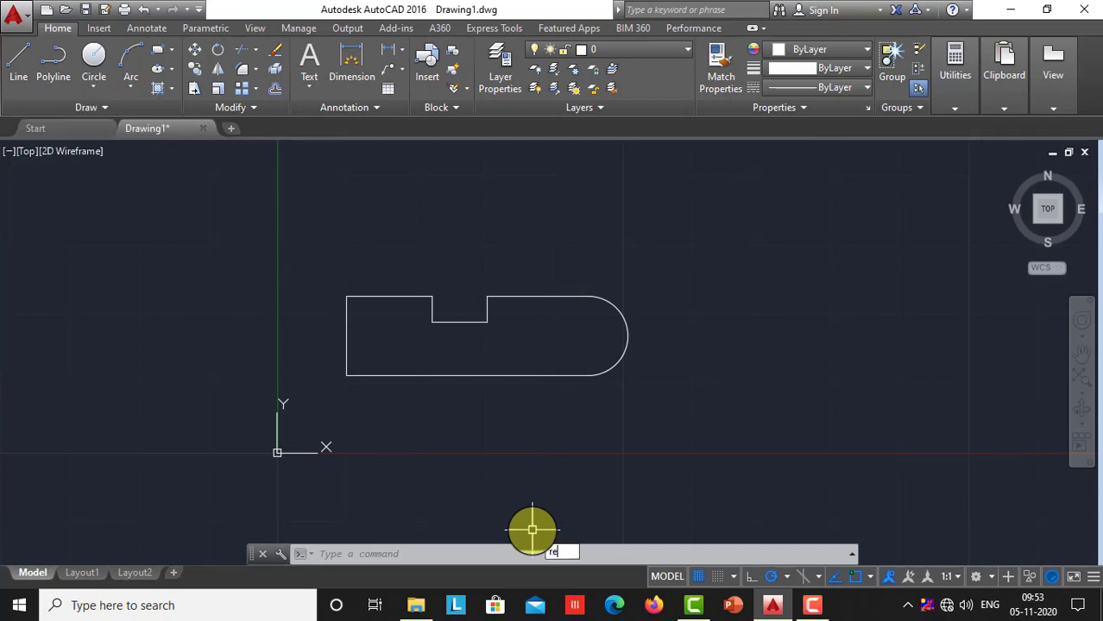
pyautogui.write('gio')
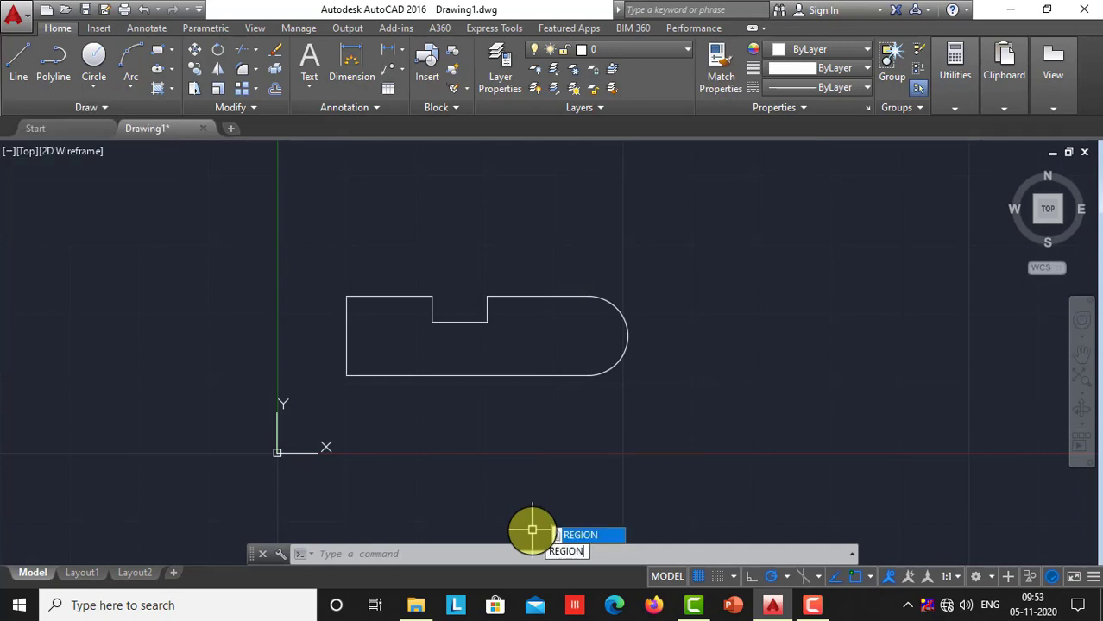
pyautogui.press('Return')
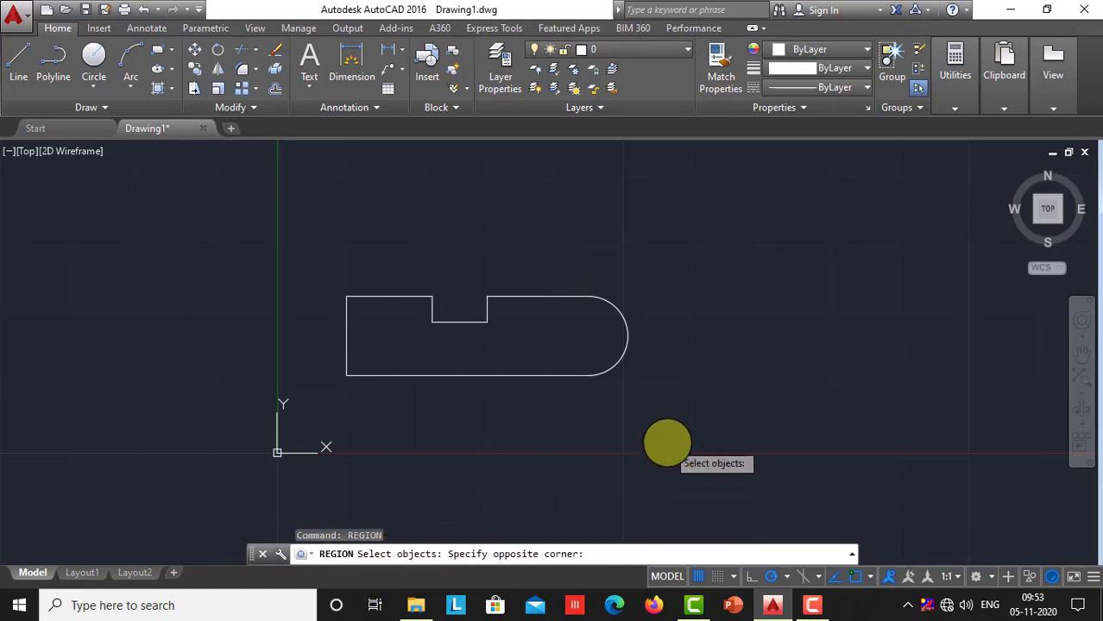
pyautogui.click(306, 249)
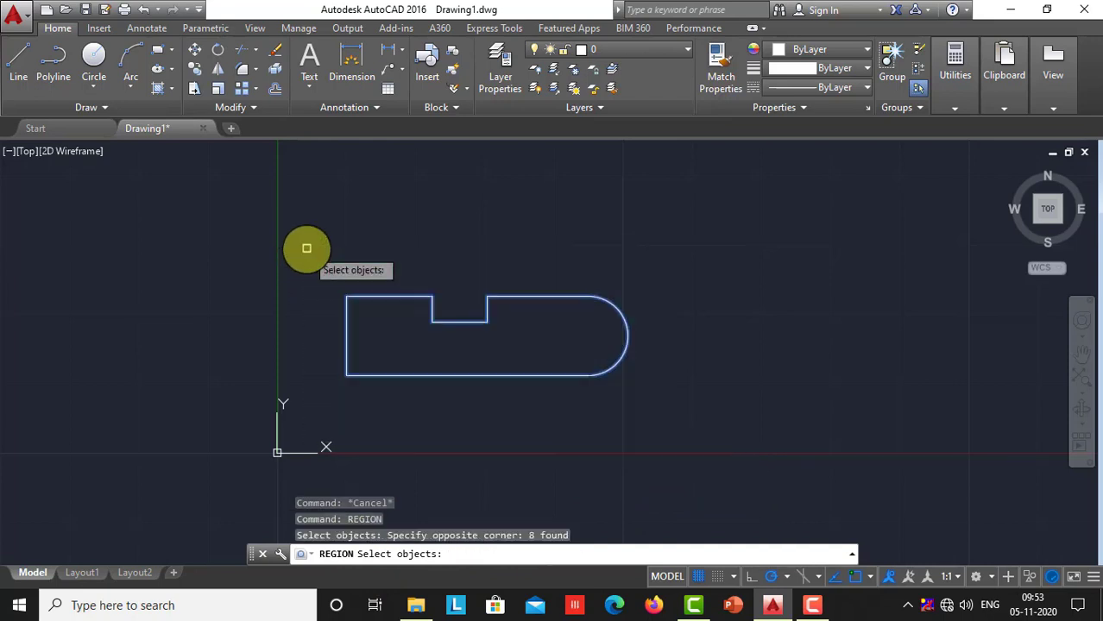
pyautogui.press('Return')
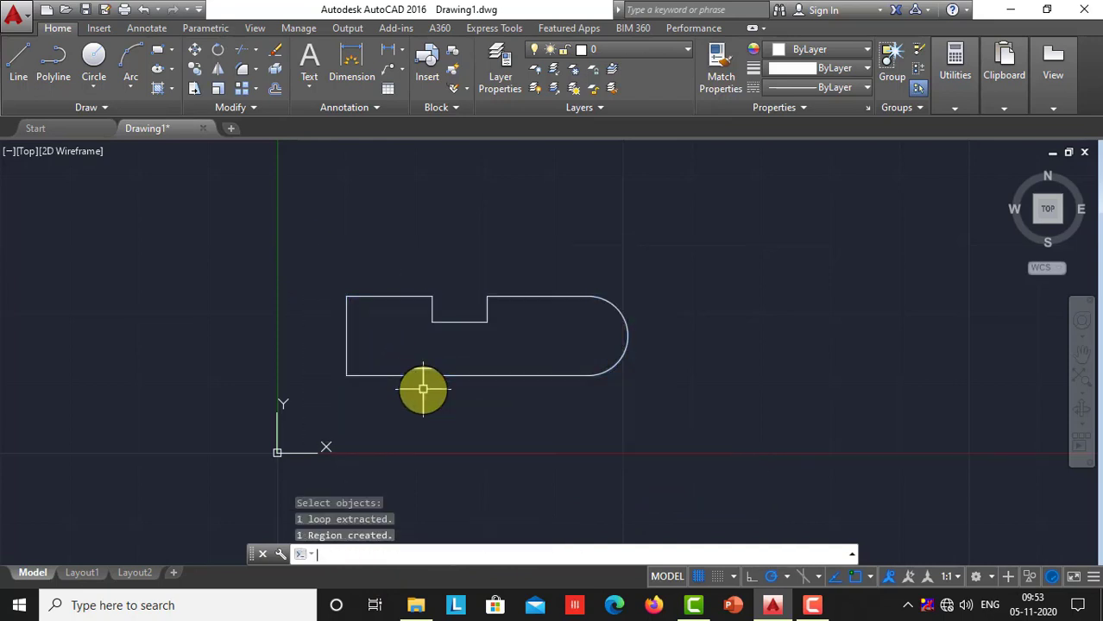
# Step: Select the profile to check that it is one object, clear the selection, and explode the region into separate segments
pyautogui.click(629, 345)
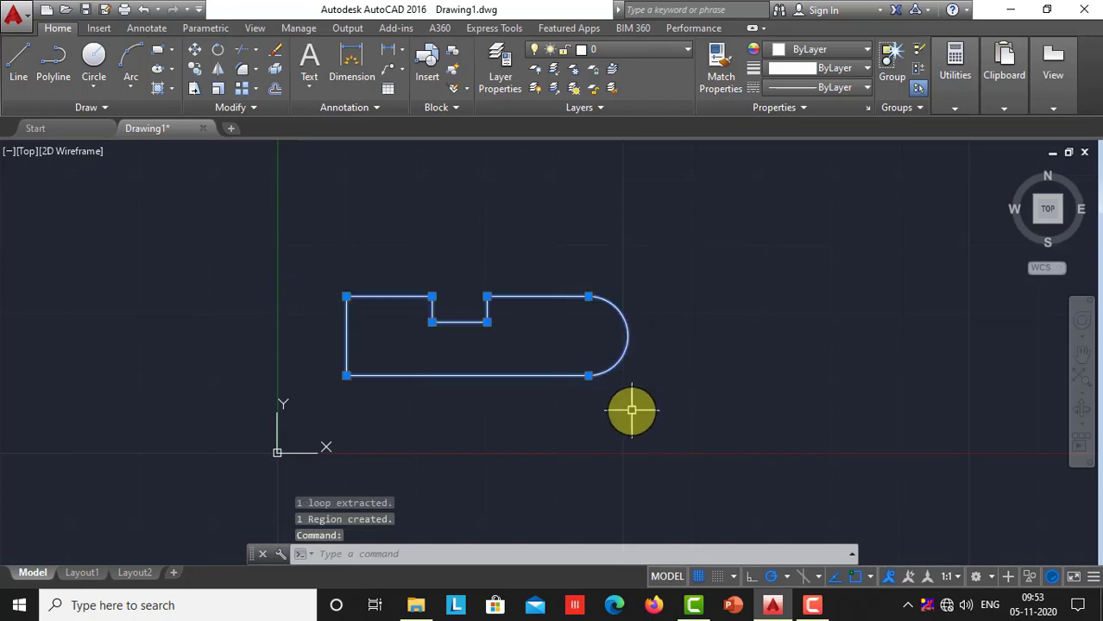
pyautogui.press('Escape')
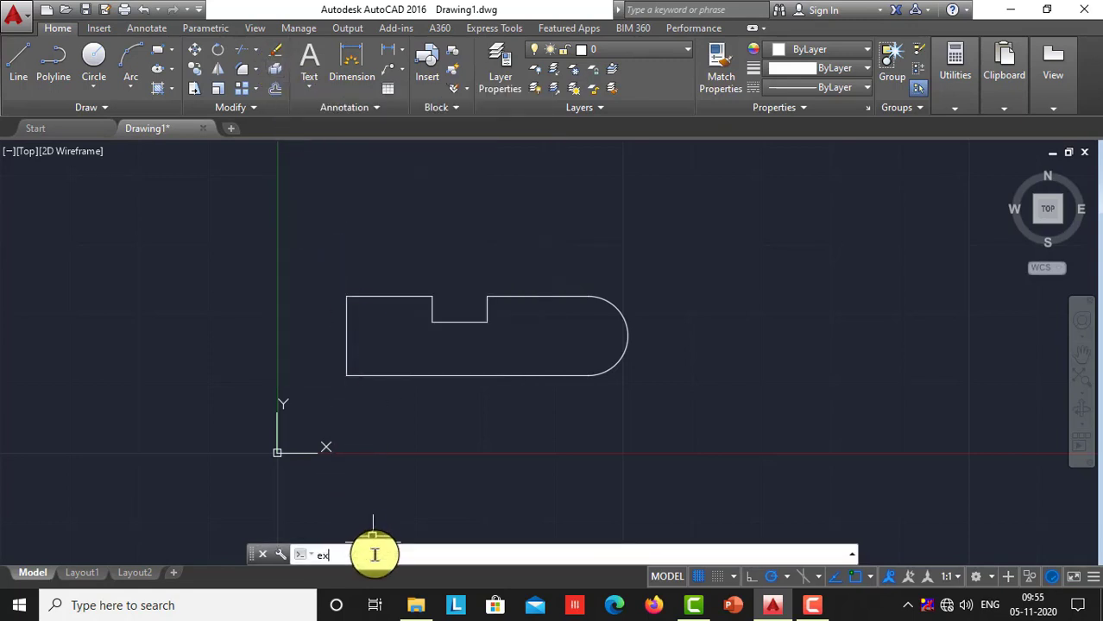
pyautogui.write('plode')
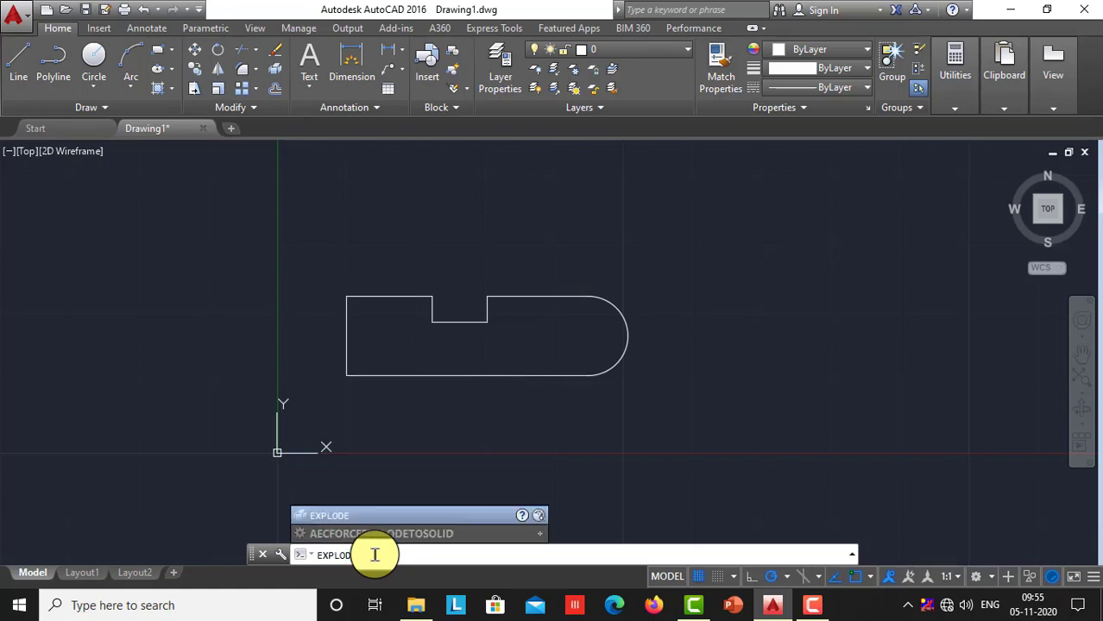
pyautogui.press('Return')
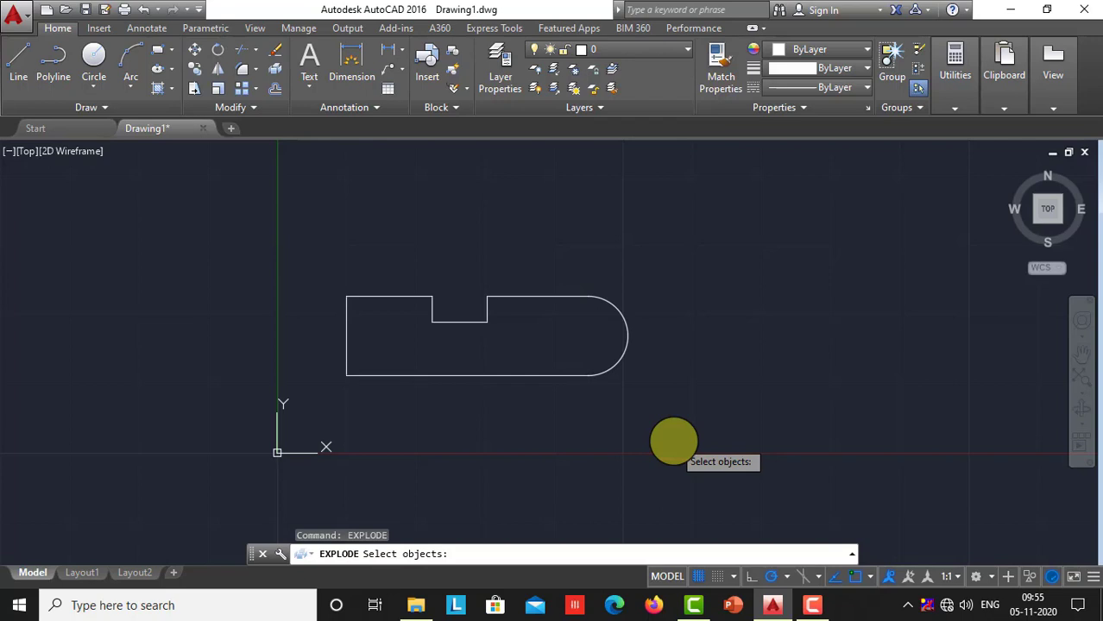
pyautogui.click(674, 441)
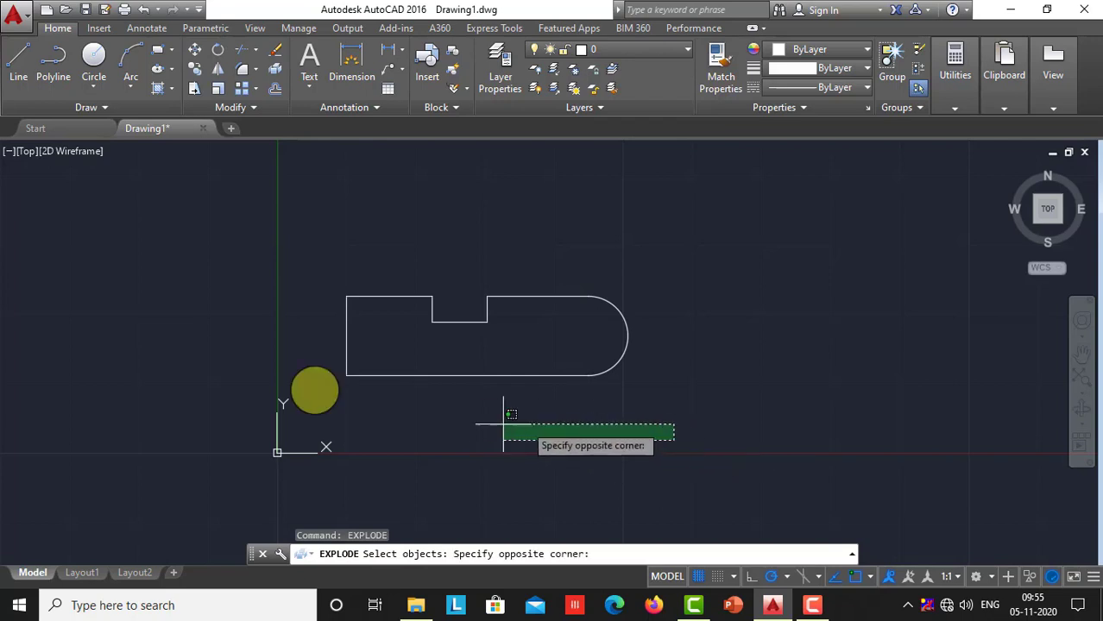
pyautogui.click(313, 254)
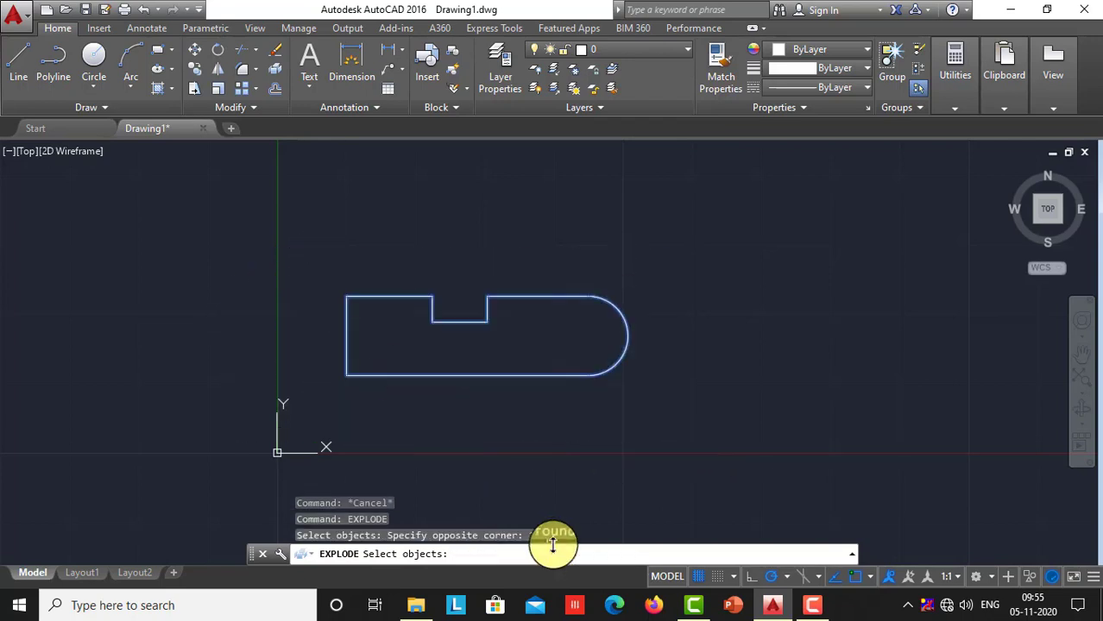
pyautogui.press('Return')
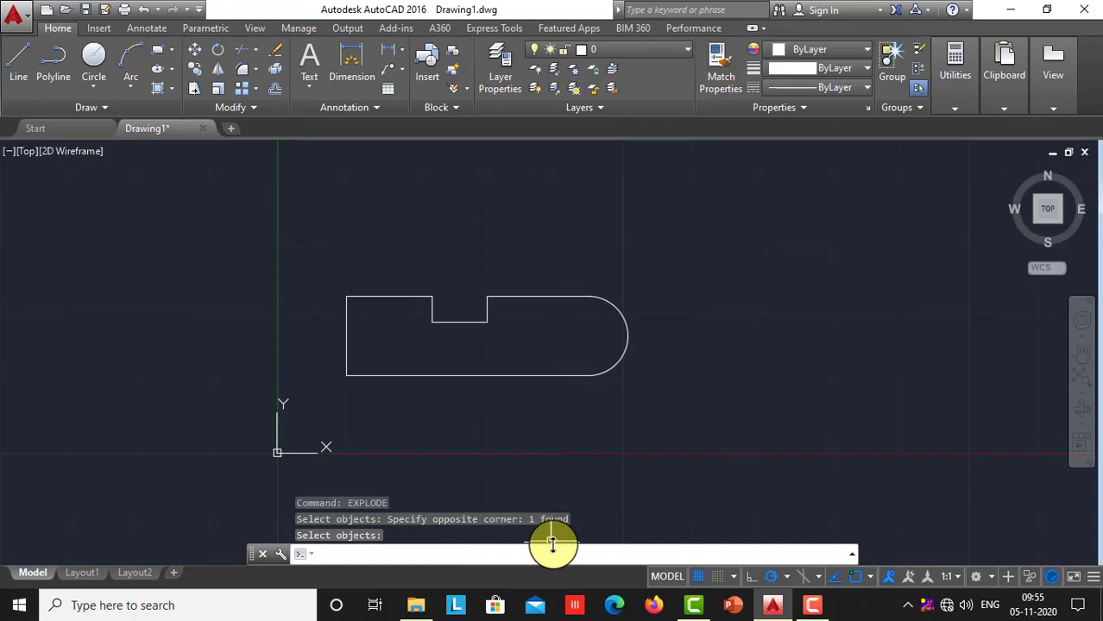
# Step: Select several straight segments of the exploded profile one by one to check that they are separate objects, and clear the selection
pyautogui.click(546, 376)
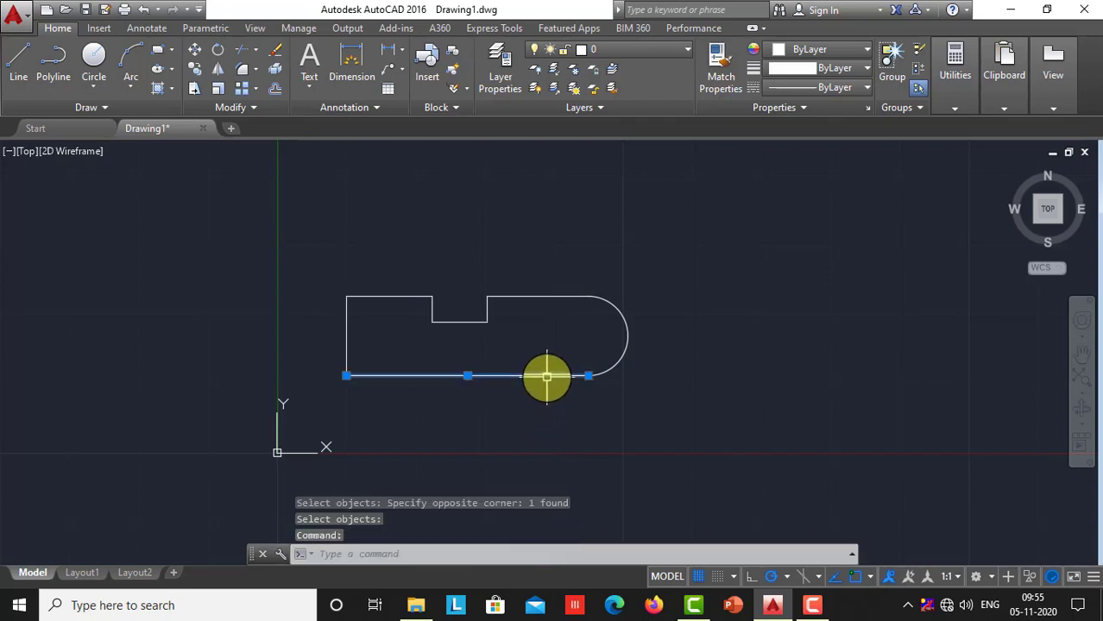
pyautogui.click(347, 318)
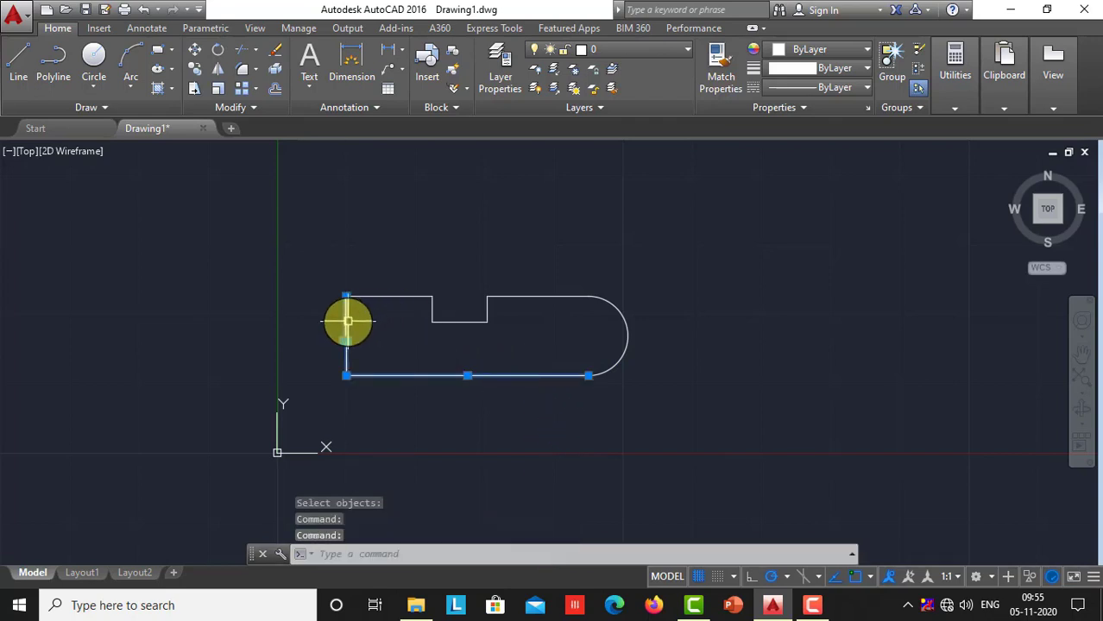
pyautogui.click(400, 296)
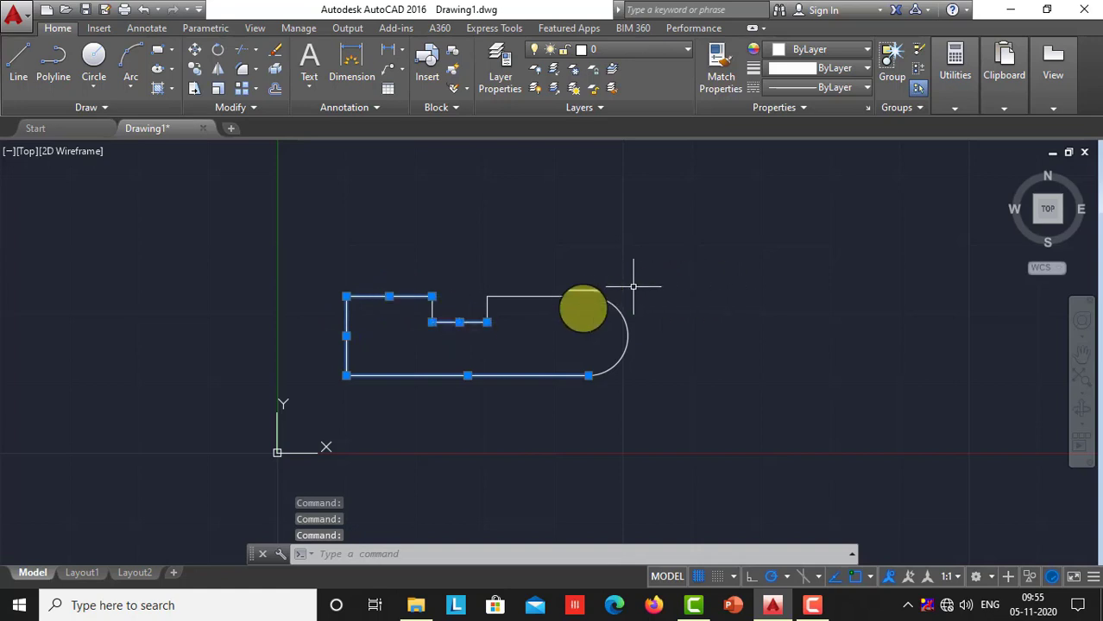
pyautogui.click(562, 296)
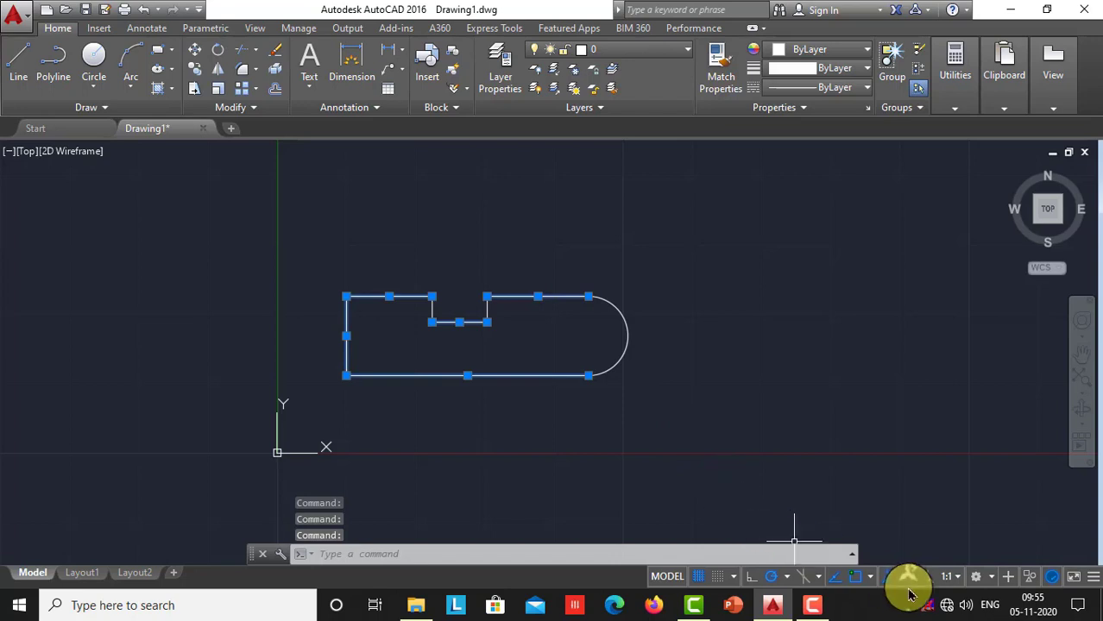
pyautogui.press('Escape')
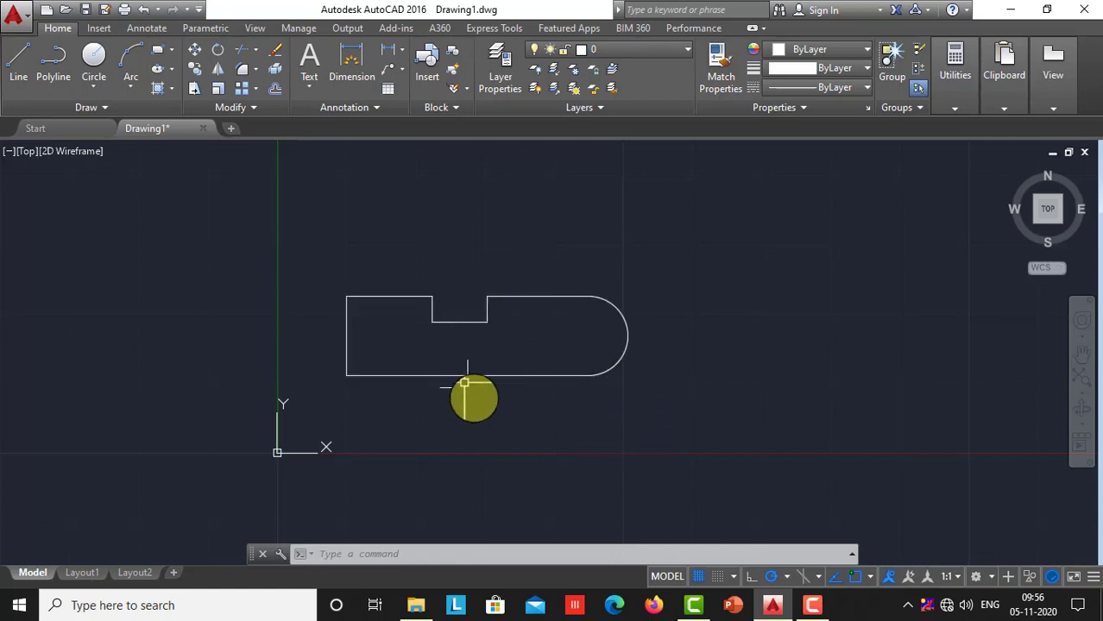
# Step: Erase the whole profile region with the ERASE command, and undo the erasure
pyautogui.click(725, 436)
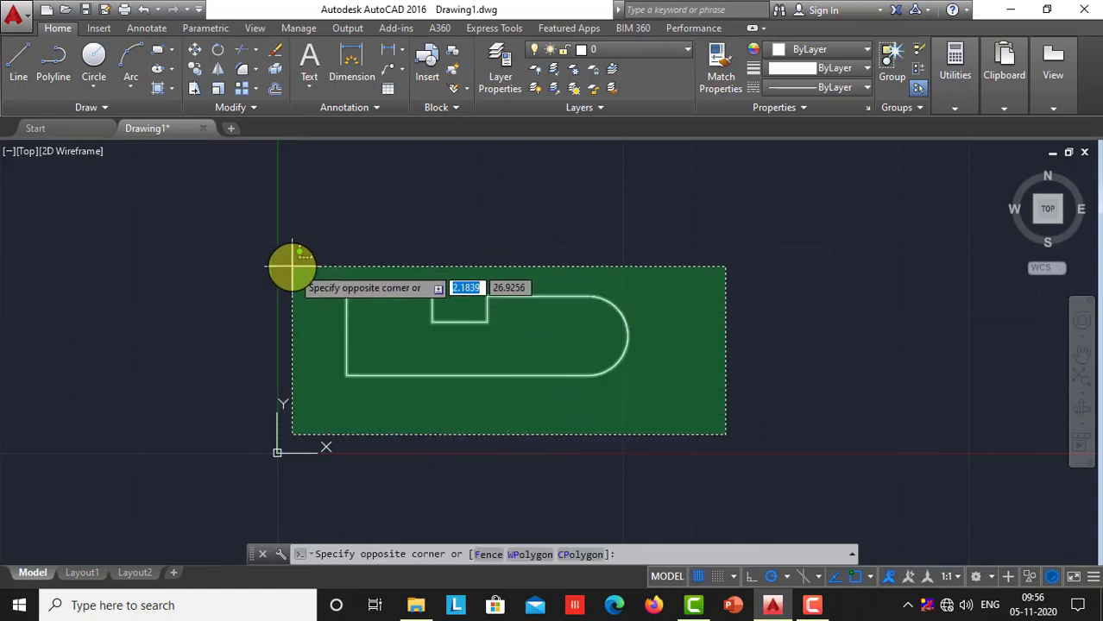
pyautogui.click(290, 263)
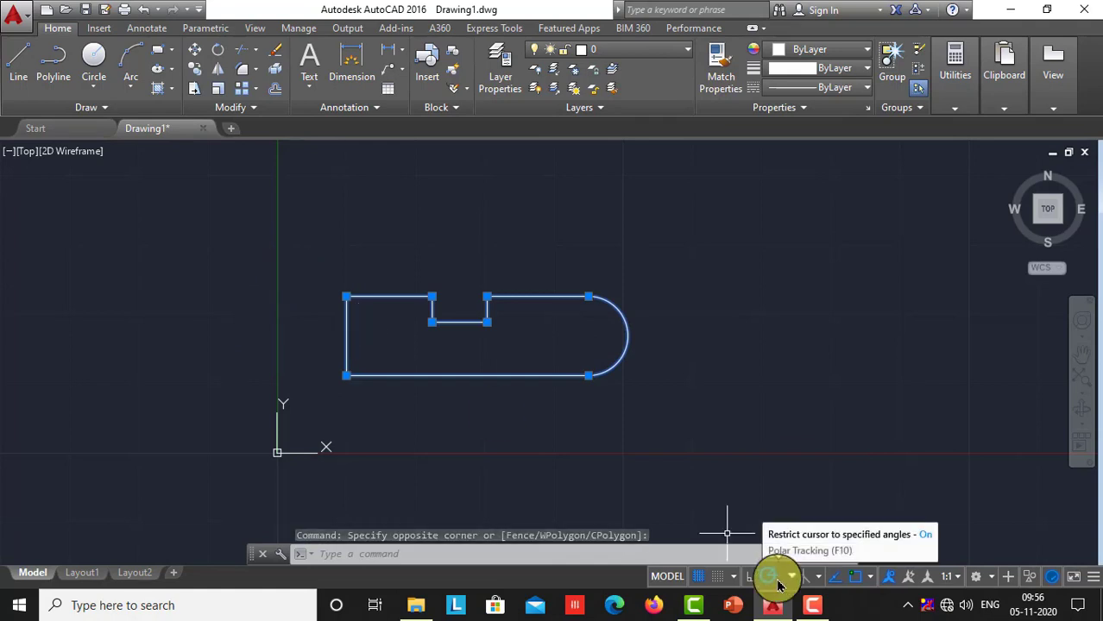
pyautogui.write('ERAs')
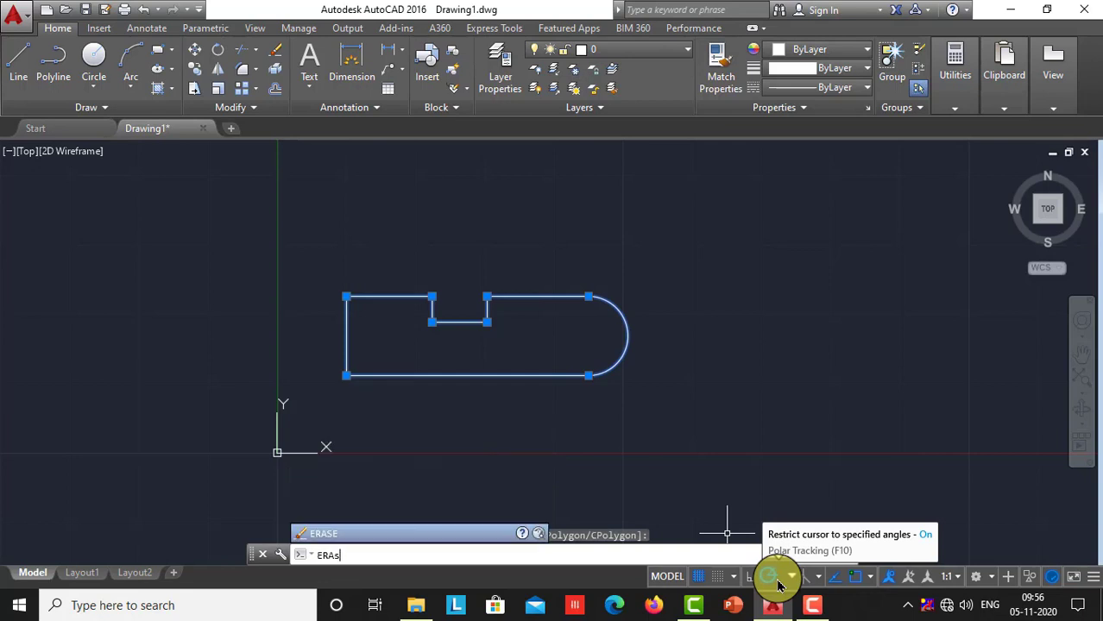
pyautogui.press('Return')
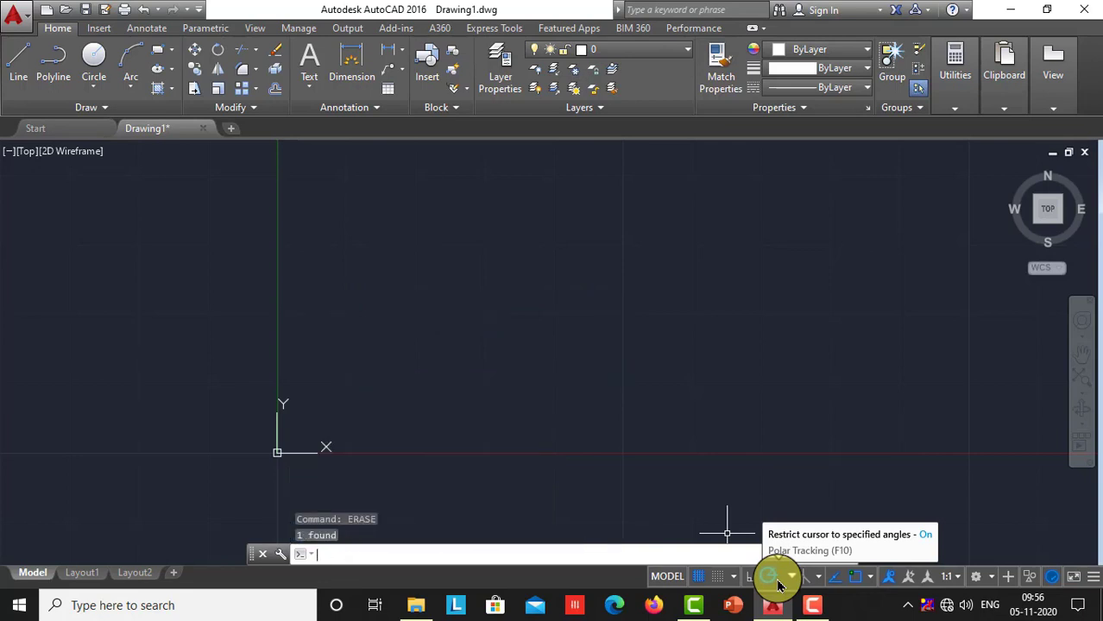
pyautogui.hotkey('ctrl', 'z')
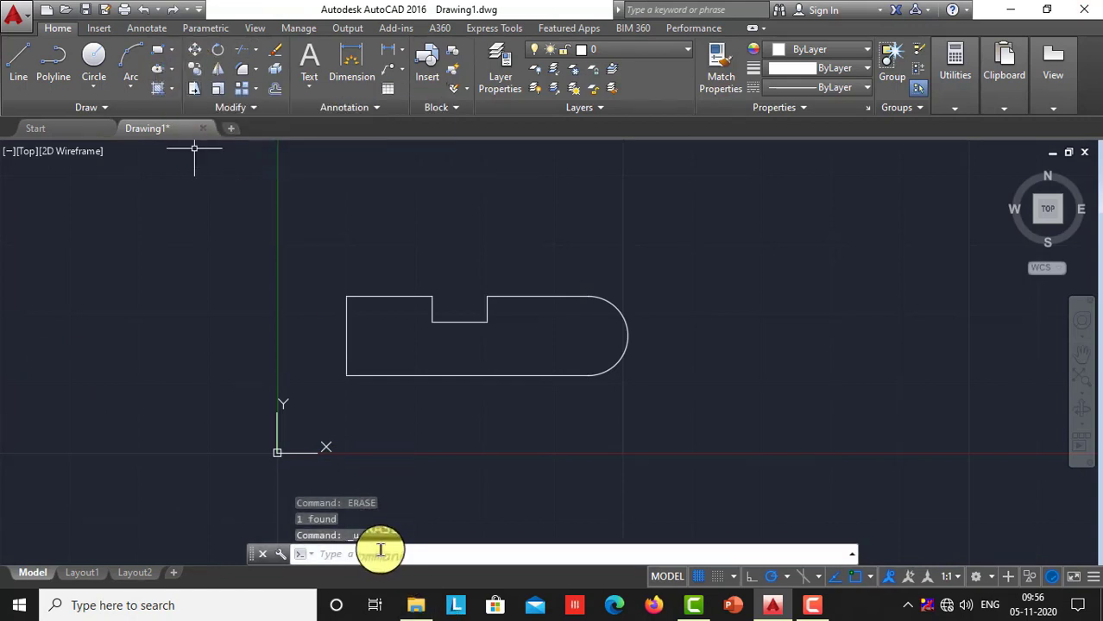
# Step: Copy the profile region about 17.6 mm straight up, using the centre of its rounded end as base point
pyautogui.write('op')
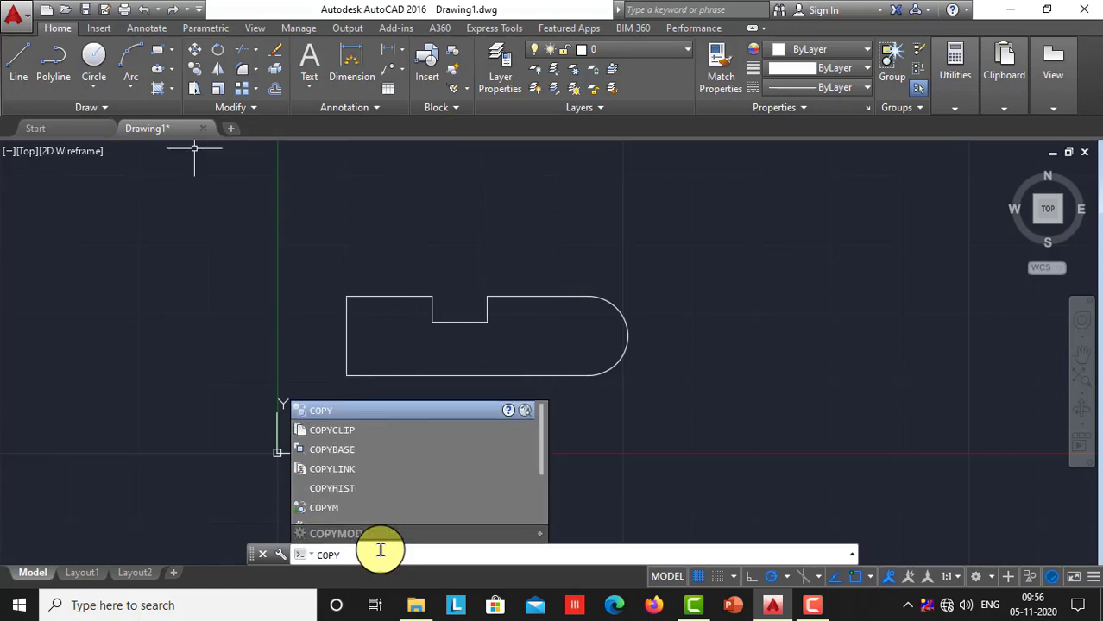
pyautogui.write('y')
pyautogui.press('Return')
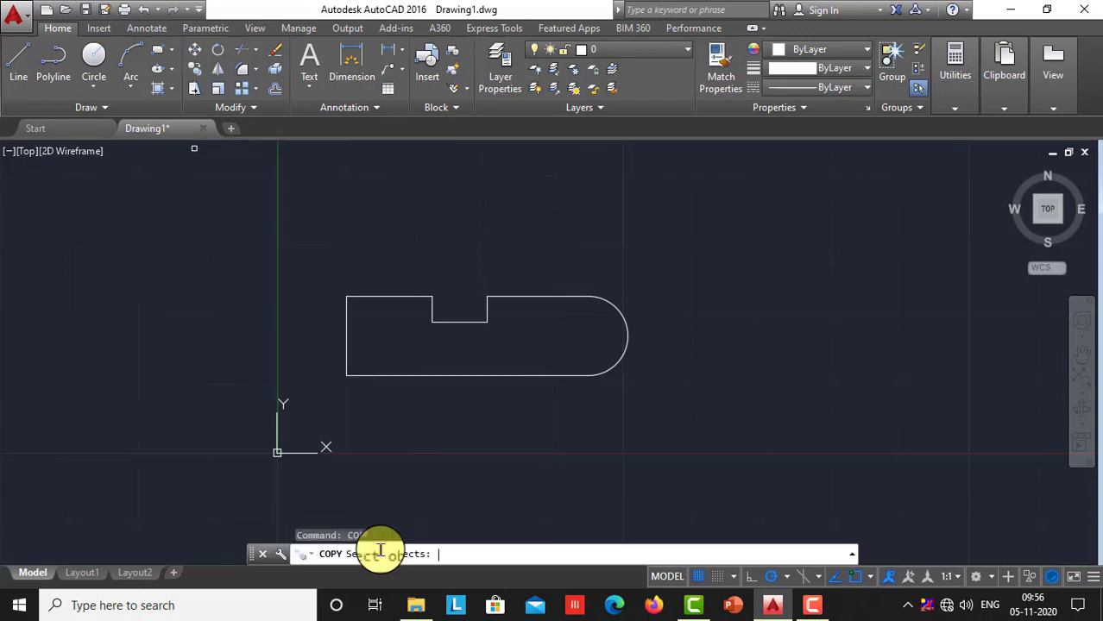
pyautogui.click(653, 438)
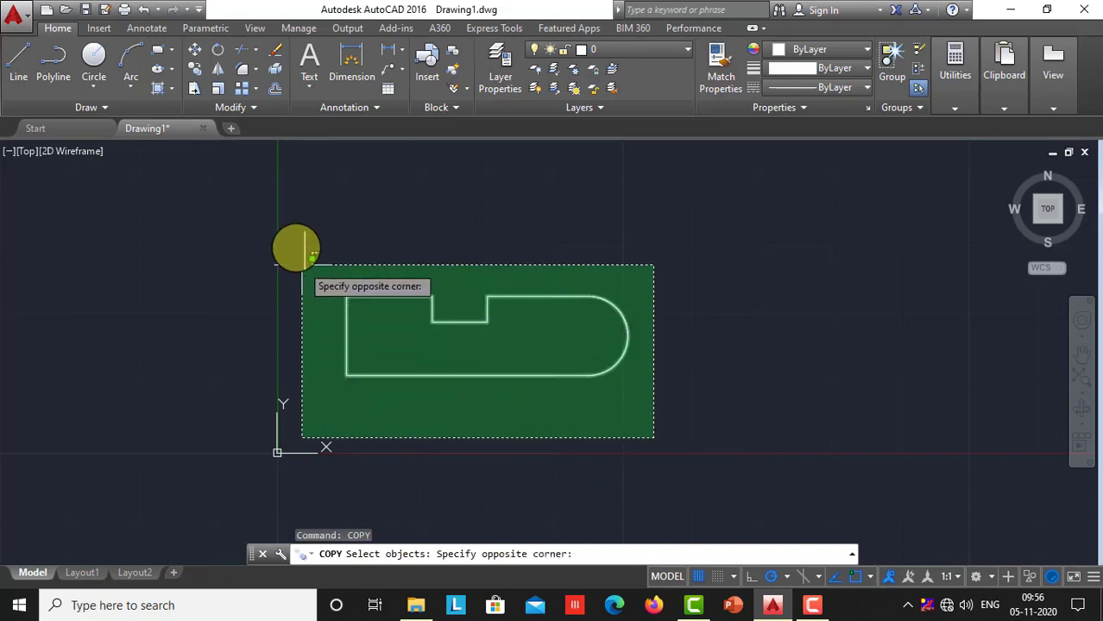
pyautogui.click(309, 239)
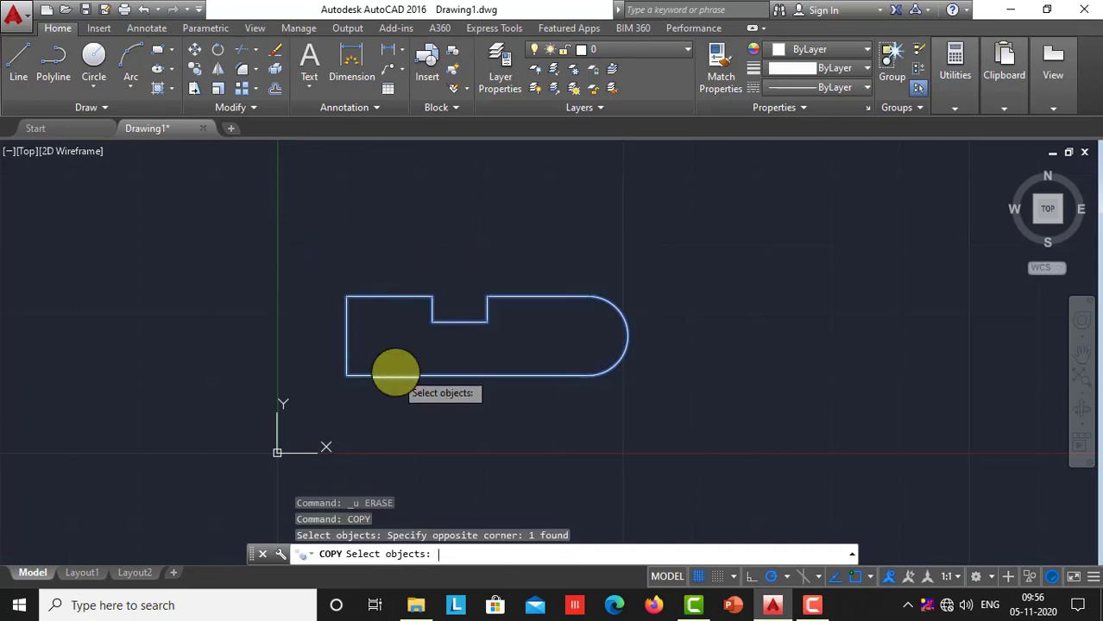
pyautogui.press('Return')
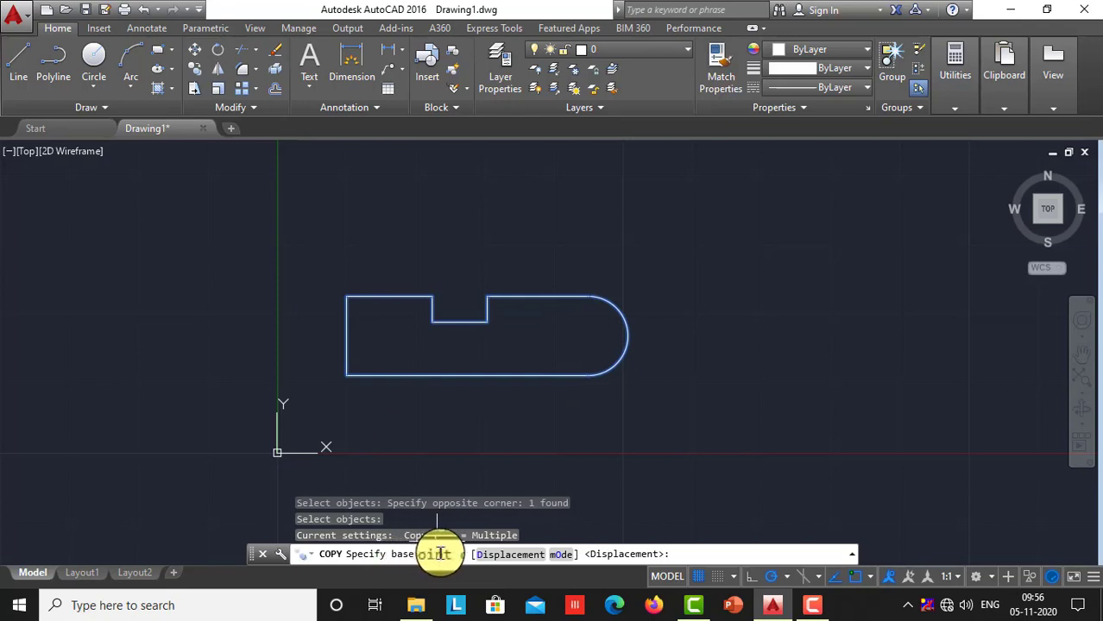
pyautogui.click(588, 336)
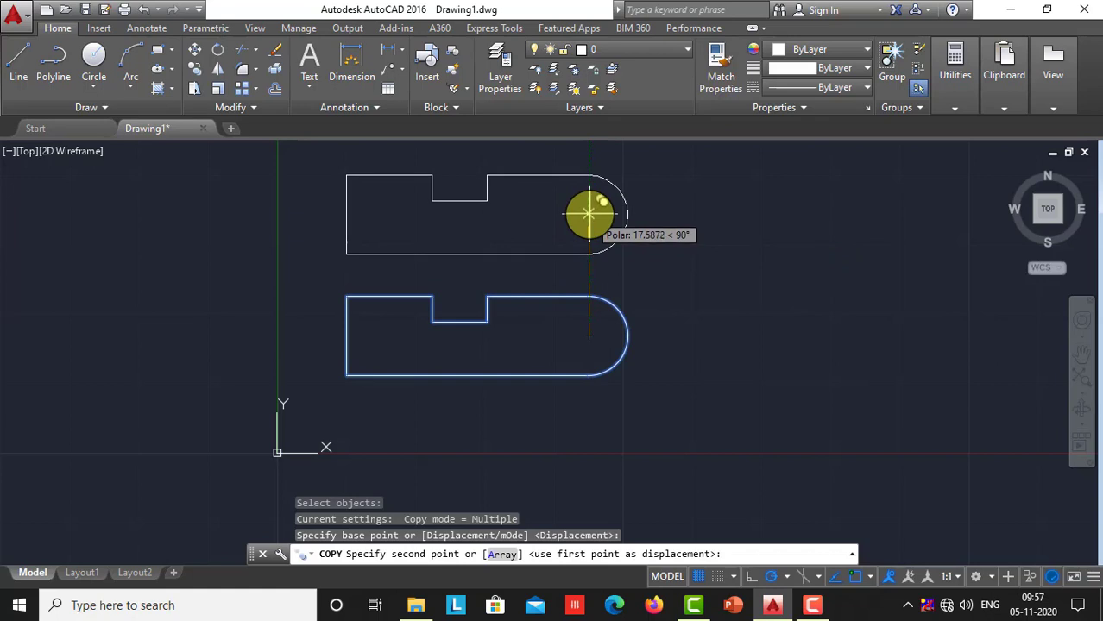
pyautogui.click(589, 213)
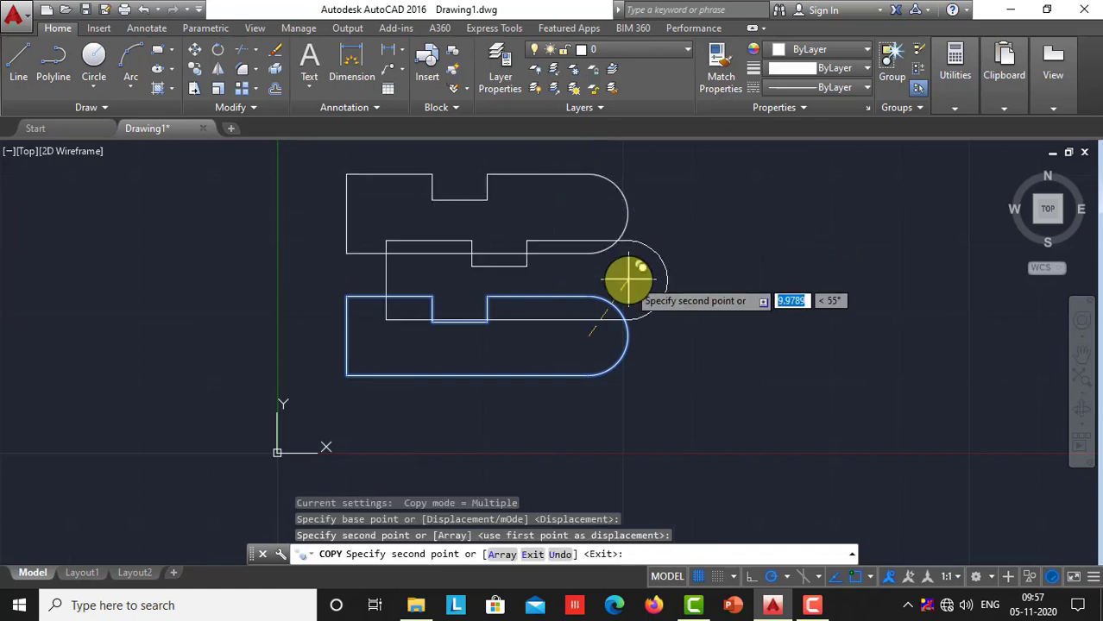
pyautogui.press('Return')
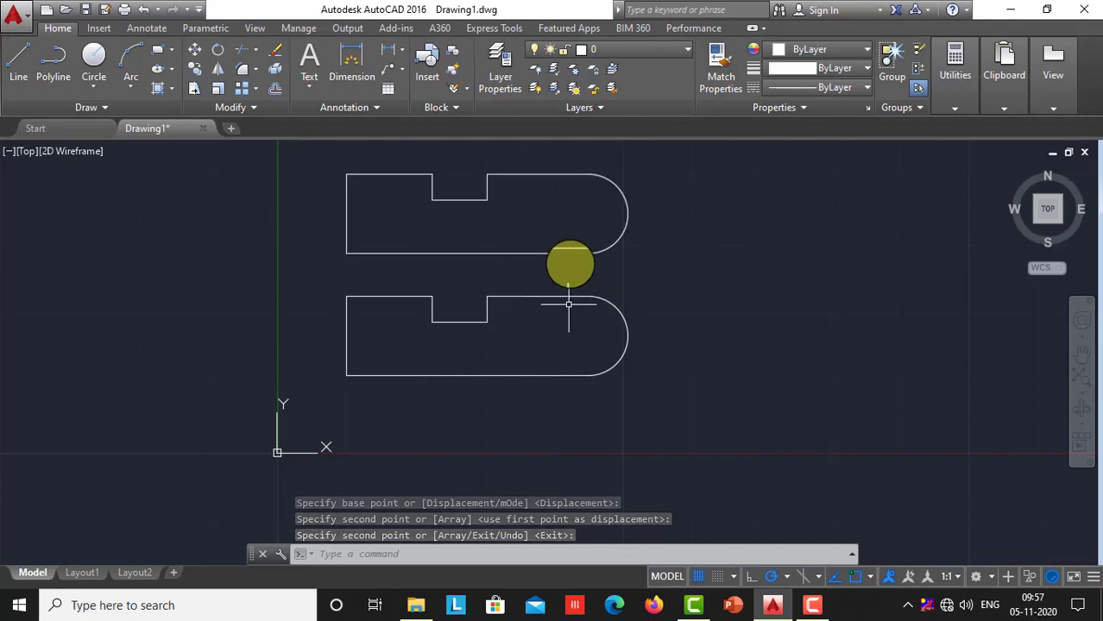
# Step: Move the lower profile by its arc centre about 61.7 mm at 163° to beside the upper one, and undo the move
pyautogui.scroll(-2, 628, 372)
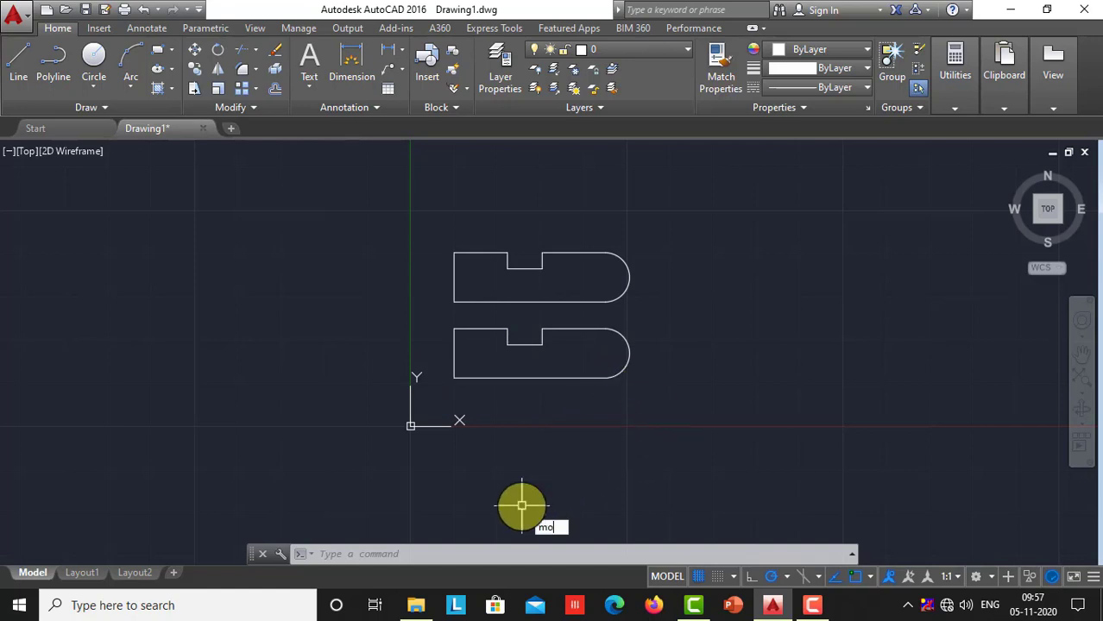
pyautogui.write('ve')
pyautogui.press('Return')
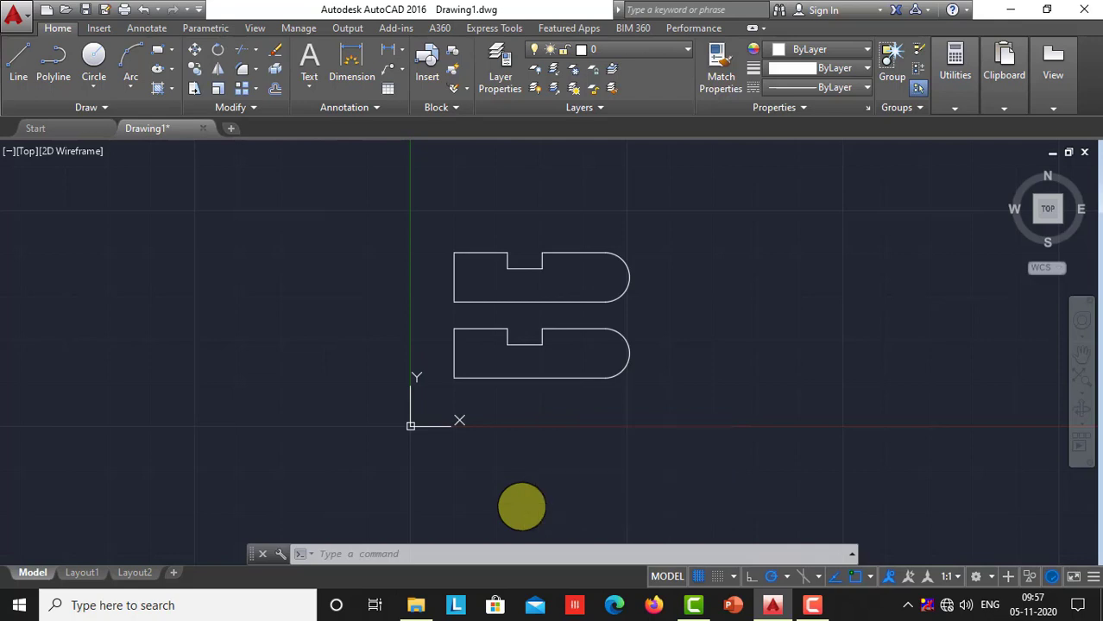
pyautogui.click(658, 418)
pyautogui.click(440, 319)
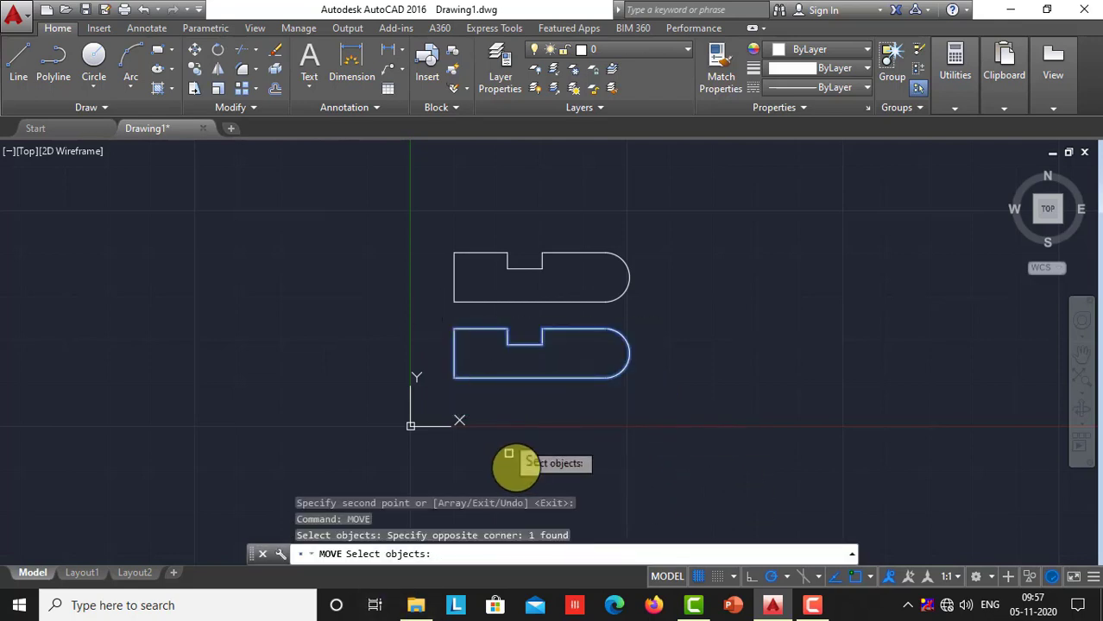
pyautogui.press('Return')
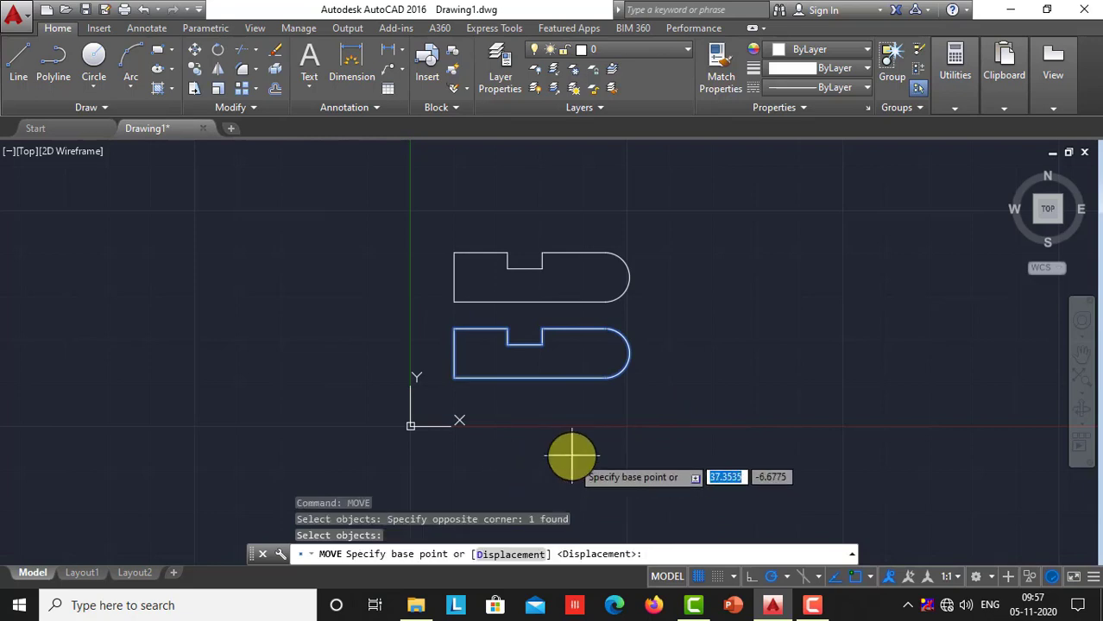
pyautogui.click(606, 353)
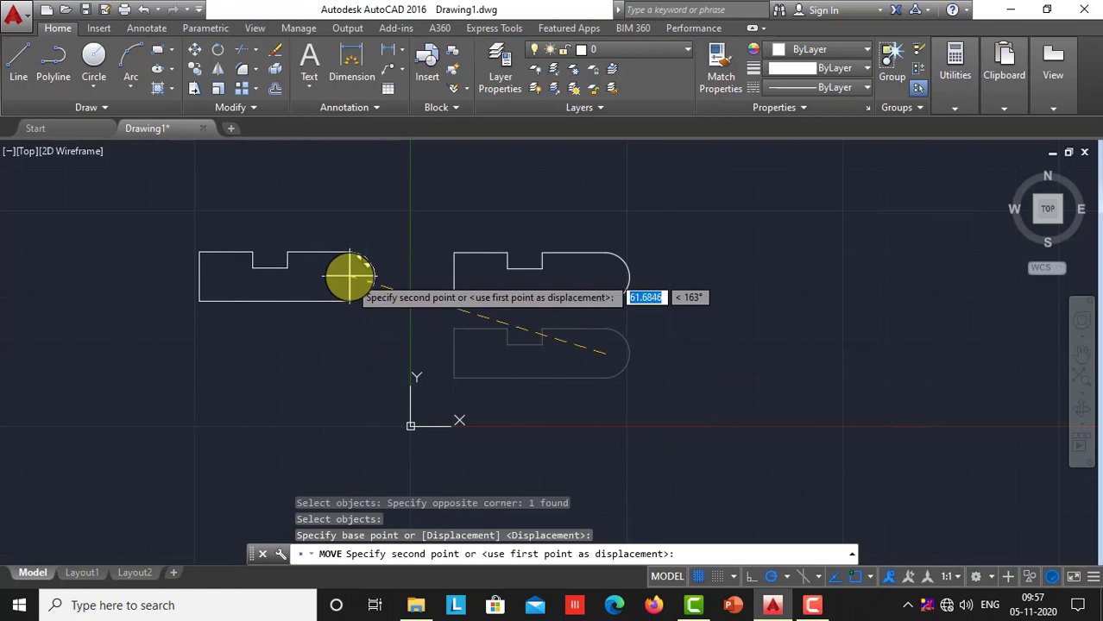
pyautogui.click(349, 276)
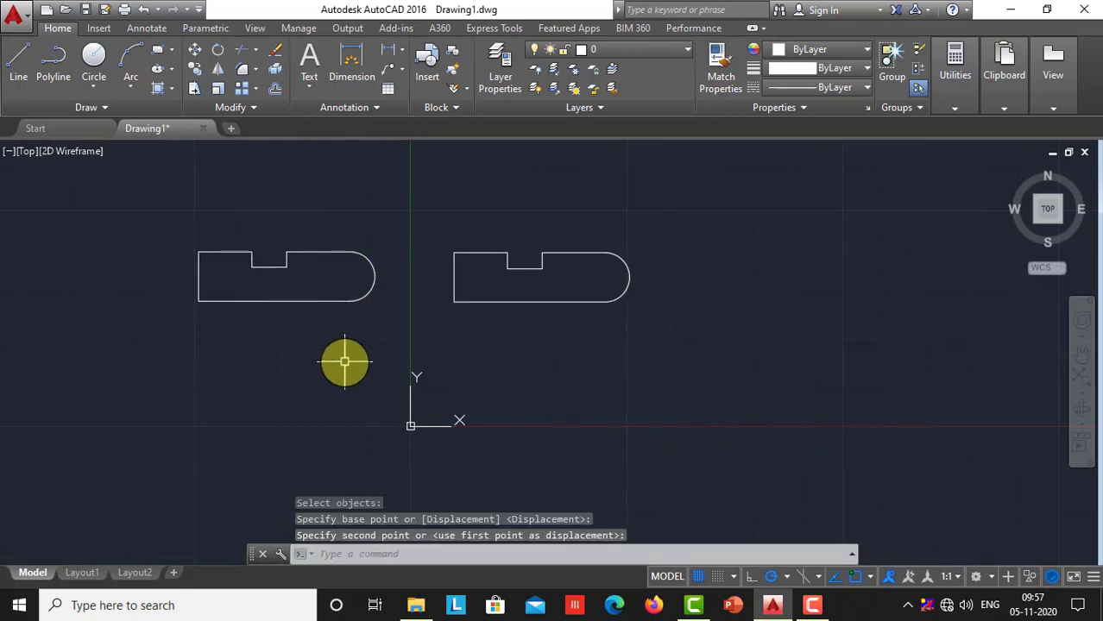
pyautogui.hotkey('ctrl', 'z')
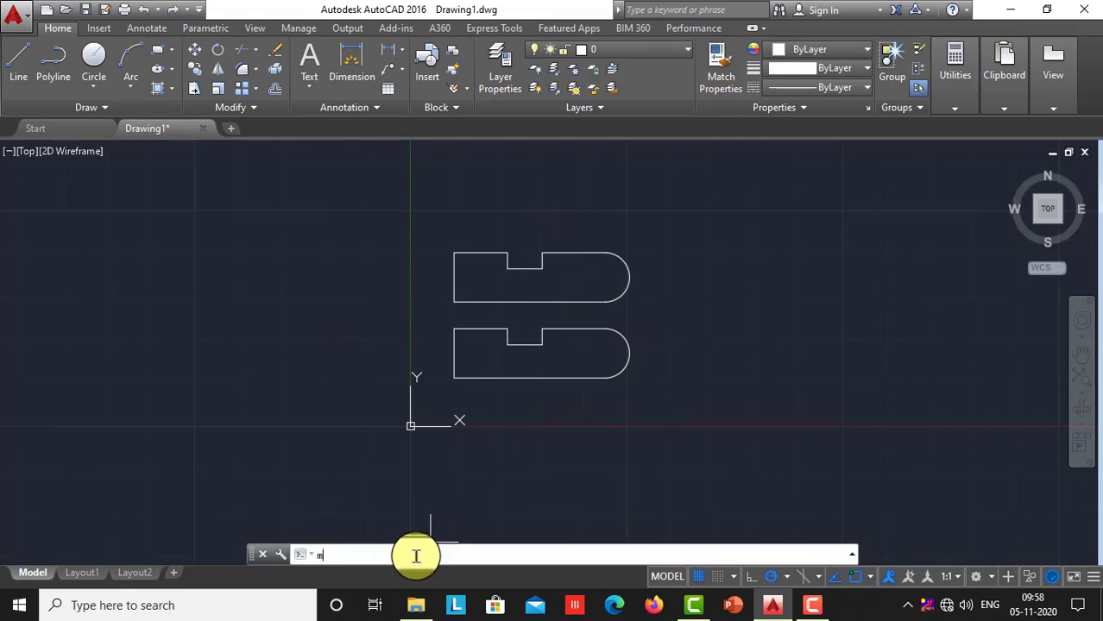
# Step: Mirror both profiles about a vertical line just beyond their rounded ends, keeping the source objects
pyautogui.write('rror')
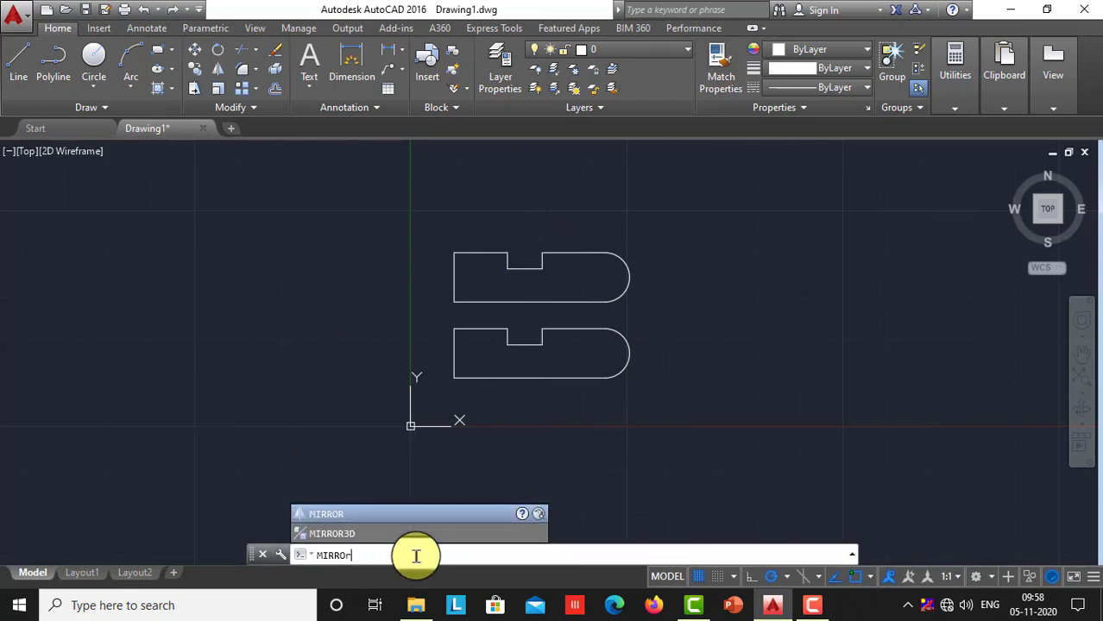
pyautogui.press('Return')
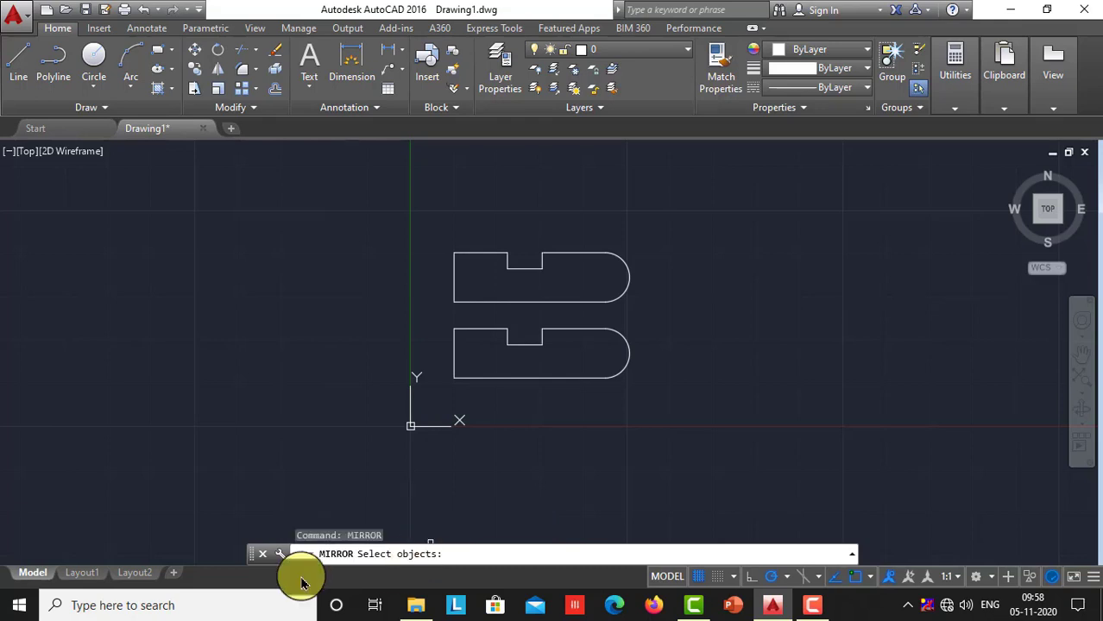
pyautogui.click(676, 436)
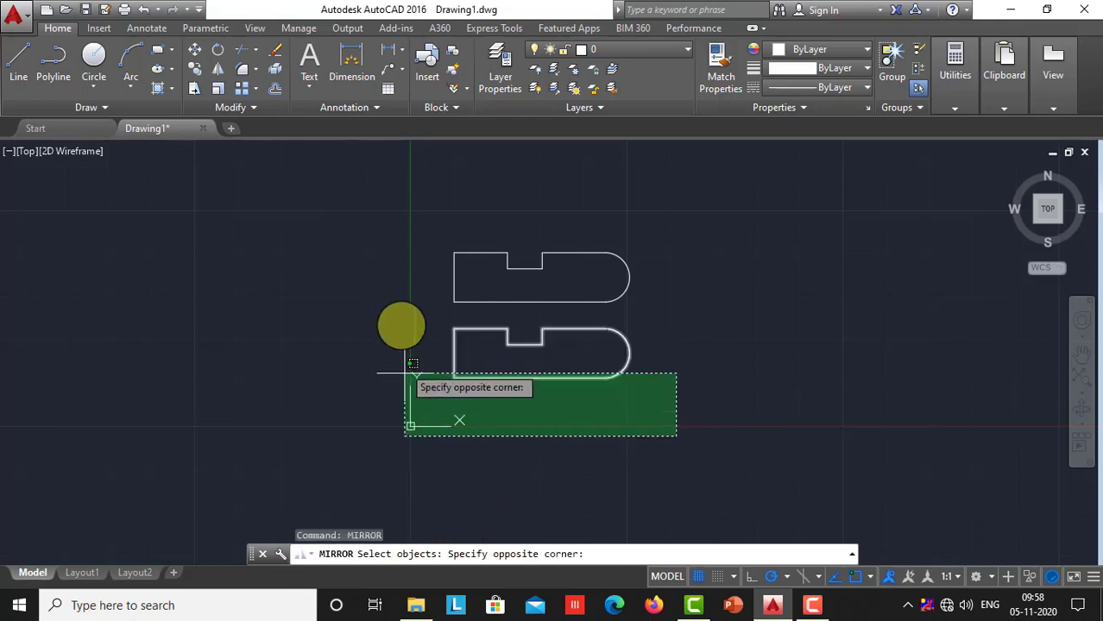
pyautogui.click(425, 216)
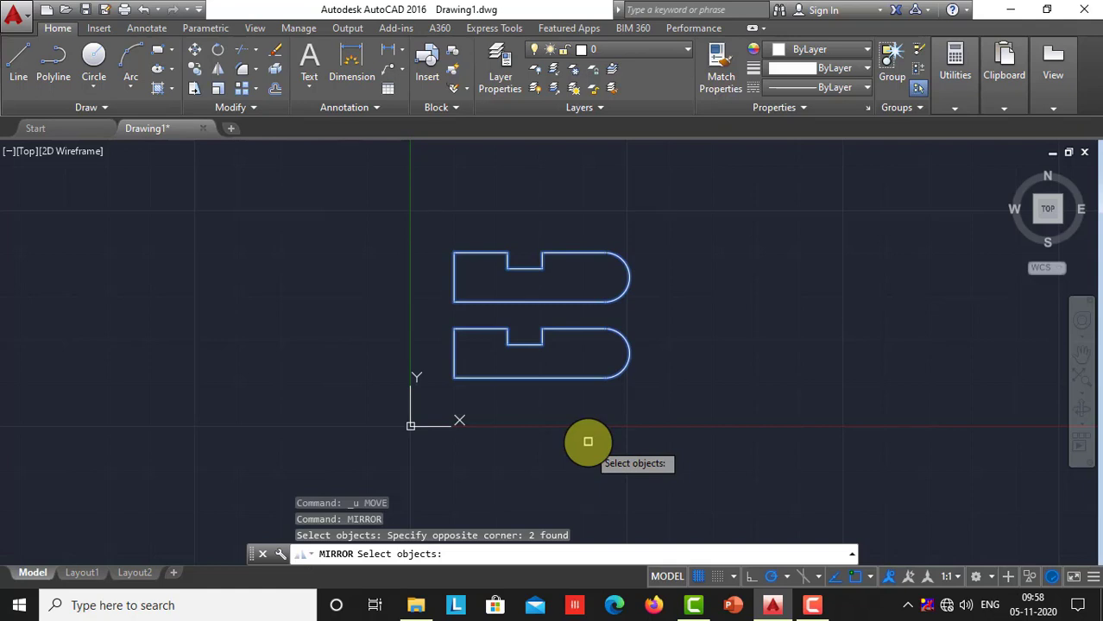
pyautogui.press('Return')
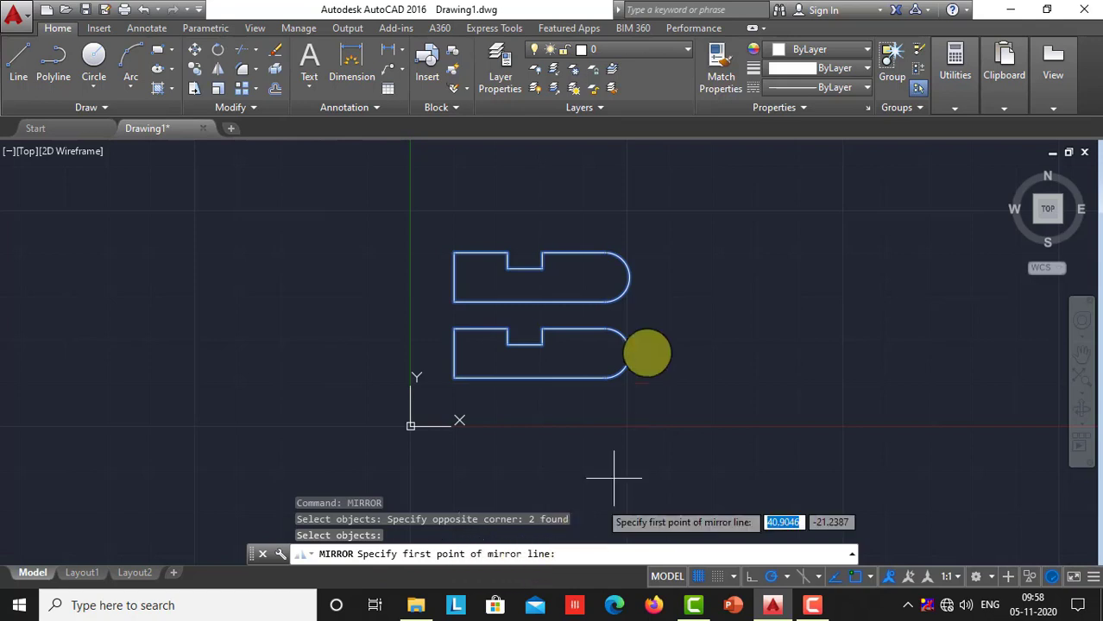
pyautogui.click(650, 206)
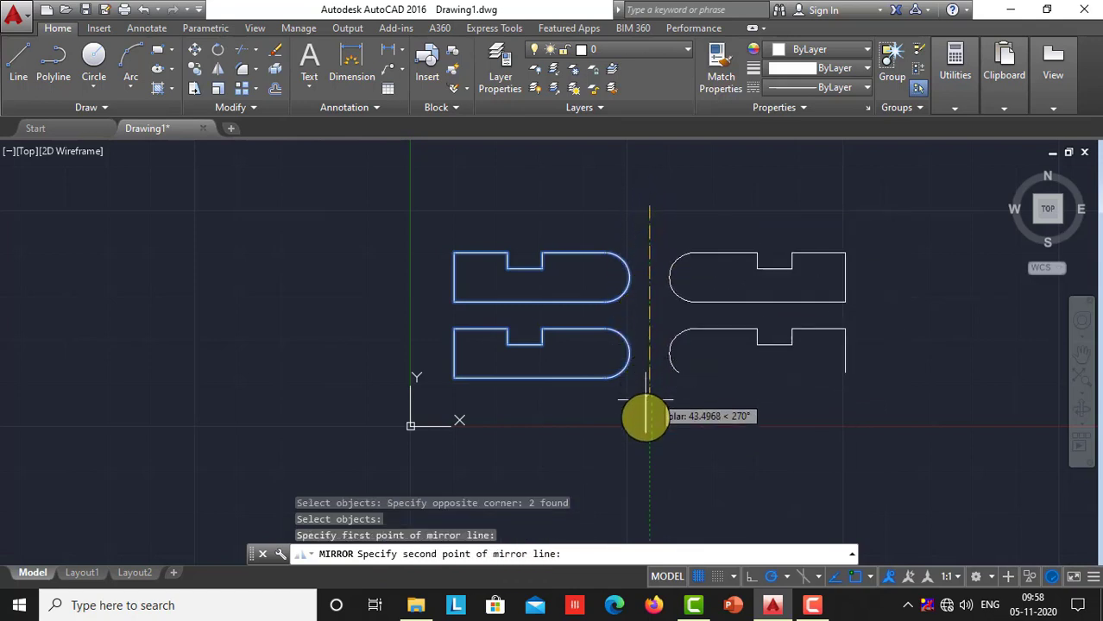
pyautogui.click(650, 450)
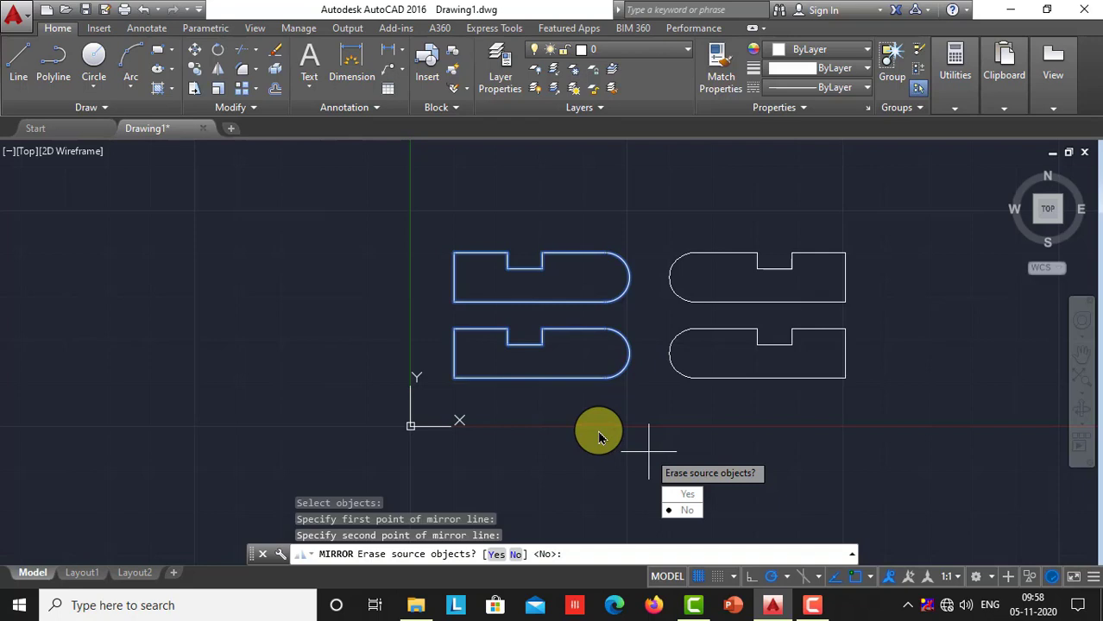
pyautogui.press('Return')
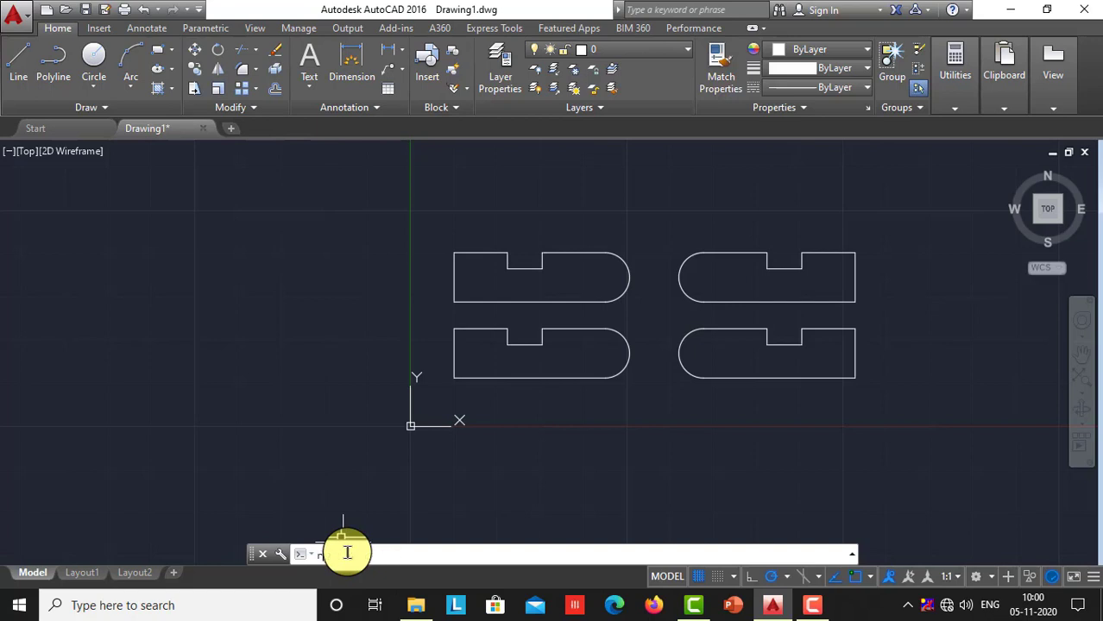
# Step: Rotate the upper mirrored profile by 90° about the centre of its rounded end
pyautogui.write('otate')
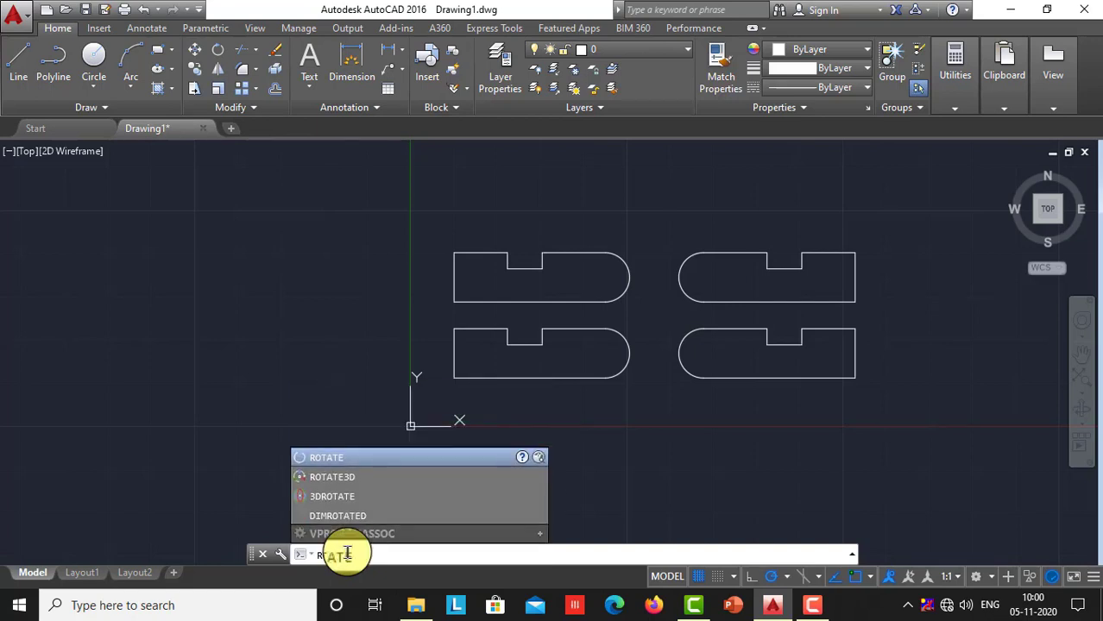
pyautogui.press('Return')
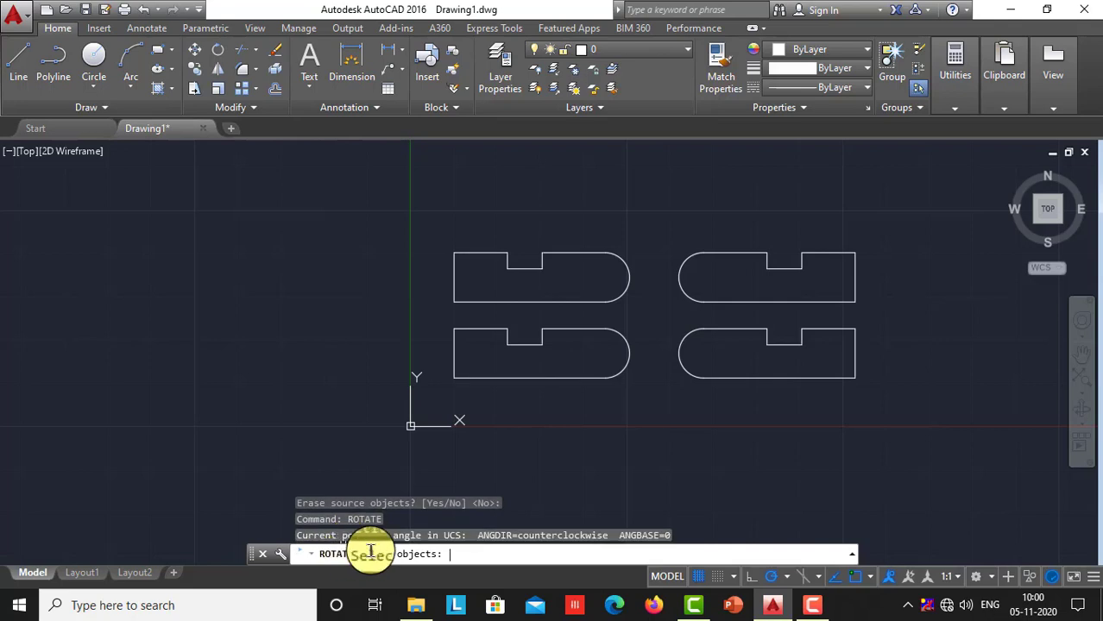
pyautogui.click(874, 315)
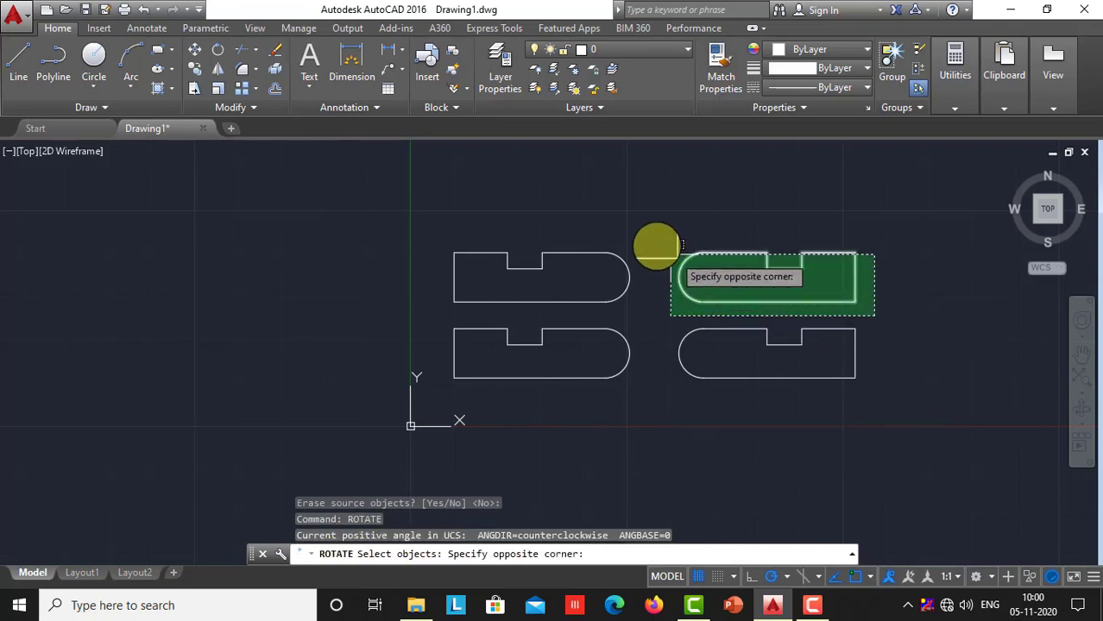
pyautogui.click(659, 235)
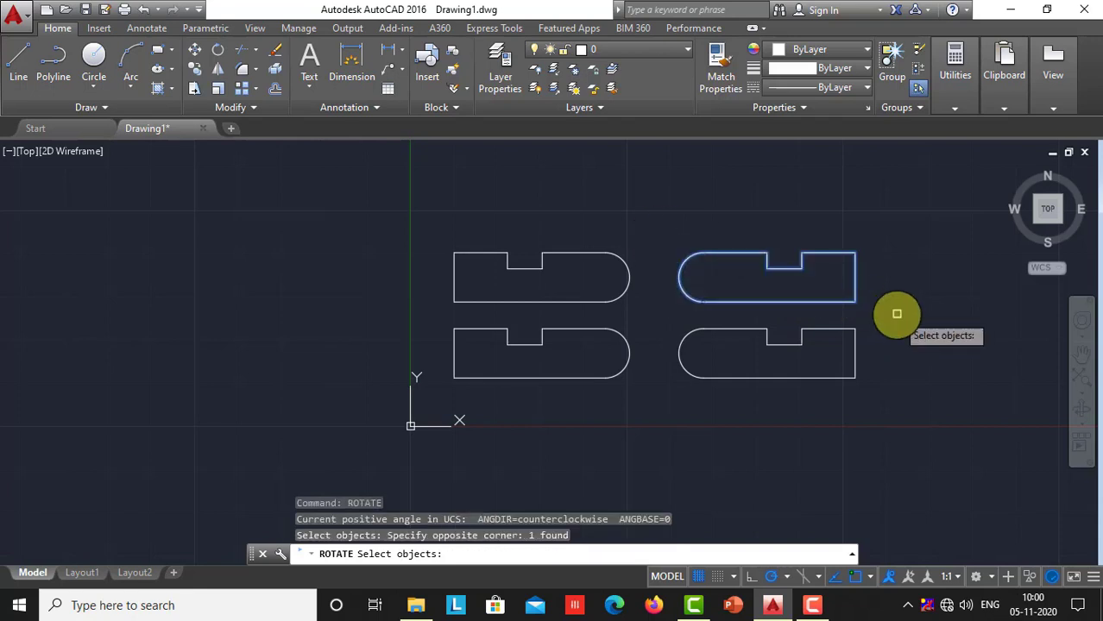
pyautogui.press('Return')
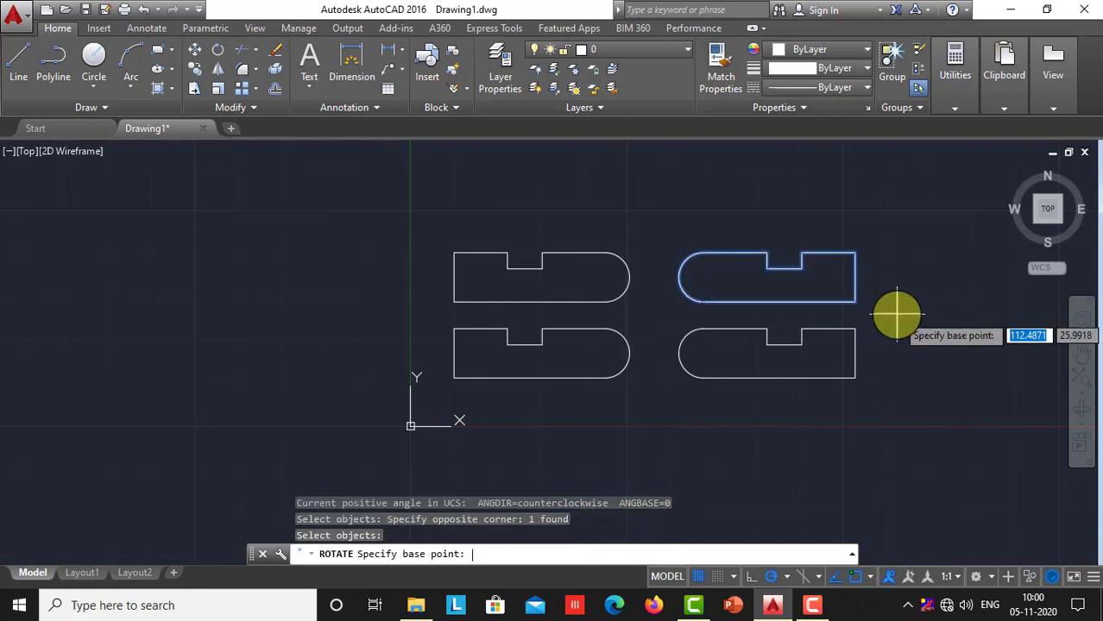
pyautogui.click(704, 278)
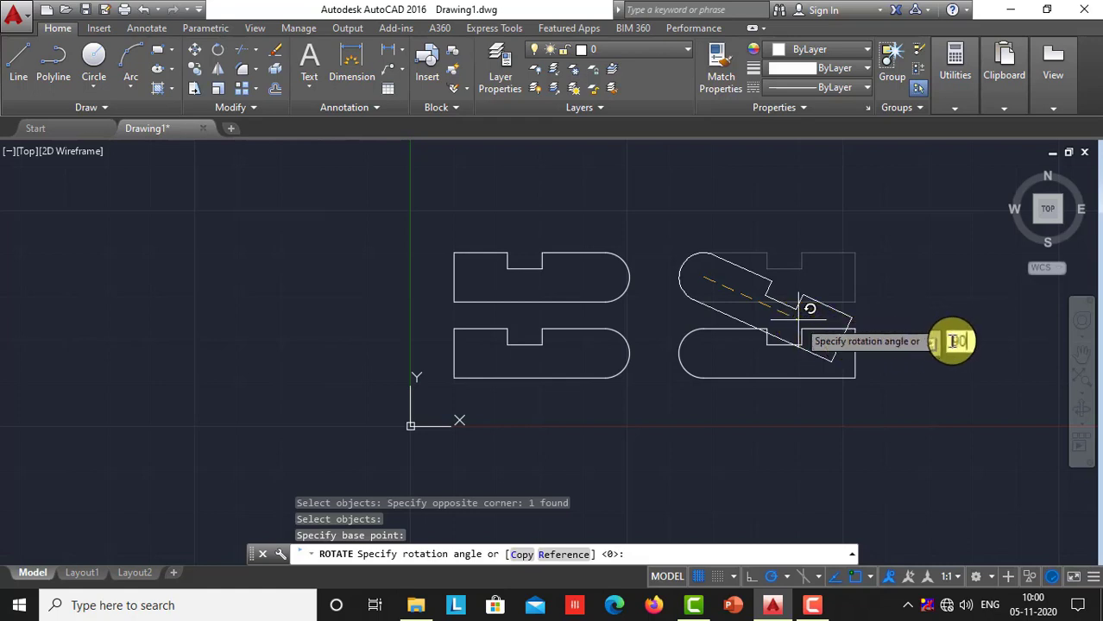
pyautogui.press('Return')
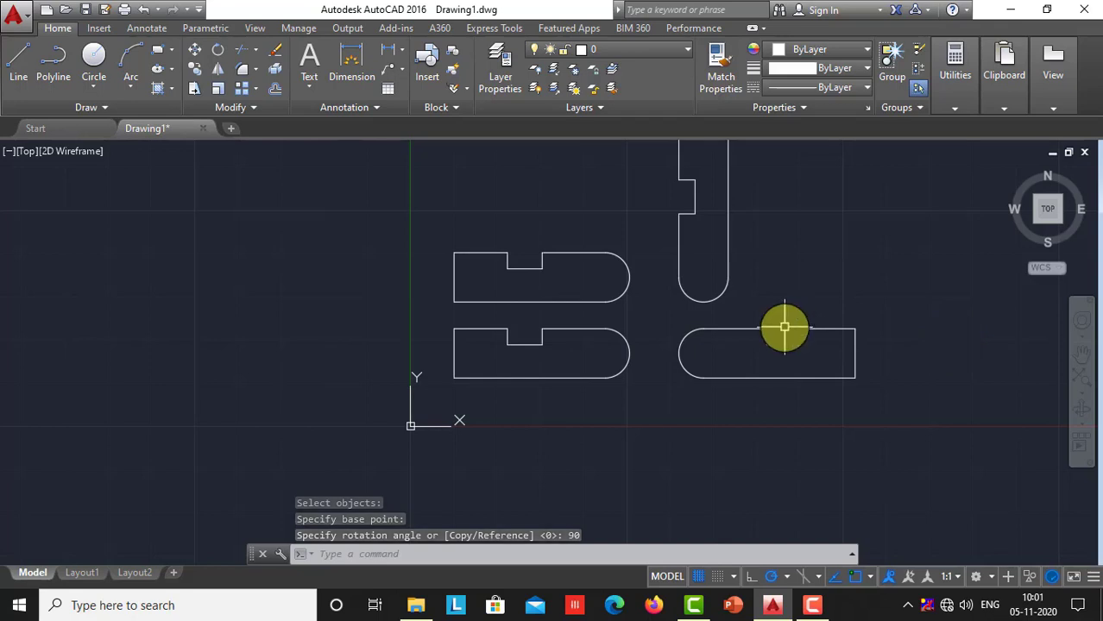
# Step: Scale the upper original profile by a factor of 2, using the centre of its rounded end as base point
pyautogui.scroll(-2, 783, 327)
pyautogui.scroll(4, 783, 328)
pyautogui.scroll(-2, 784, 330)
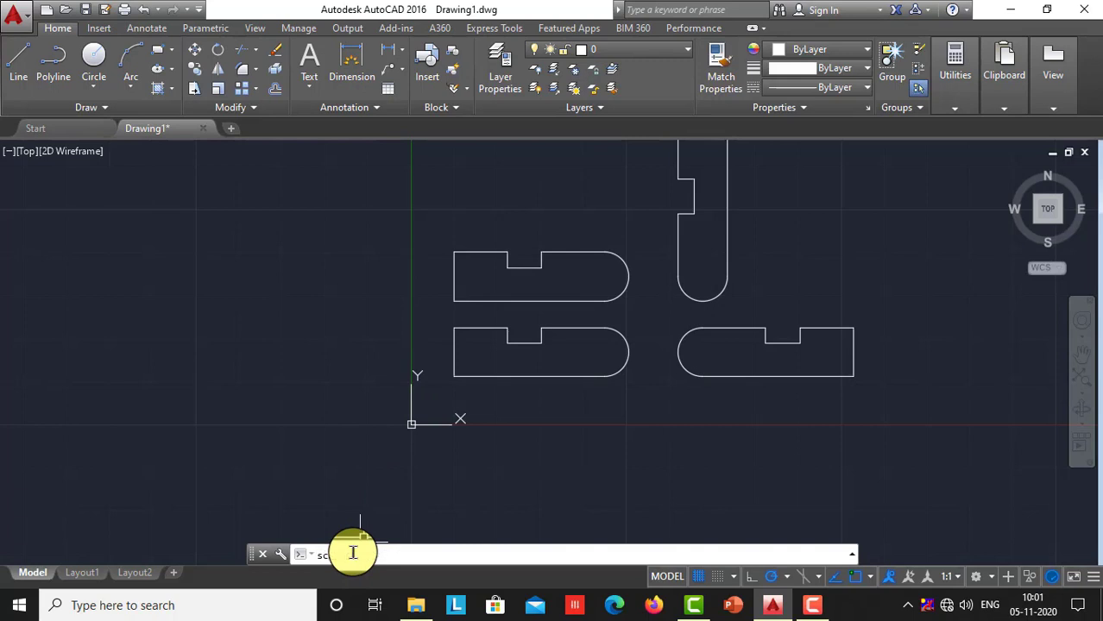
pyautogui.write('a')
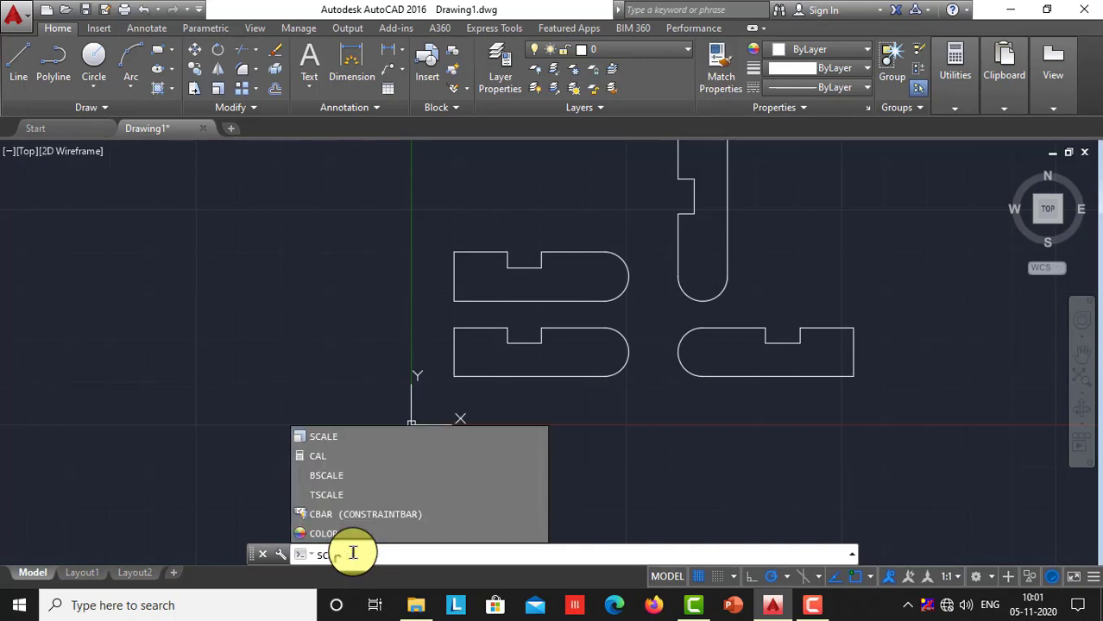
pyautogui.write('le')
pyautogui.press('Return')
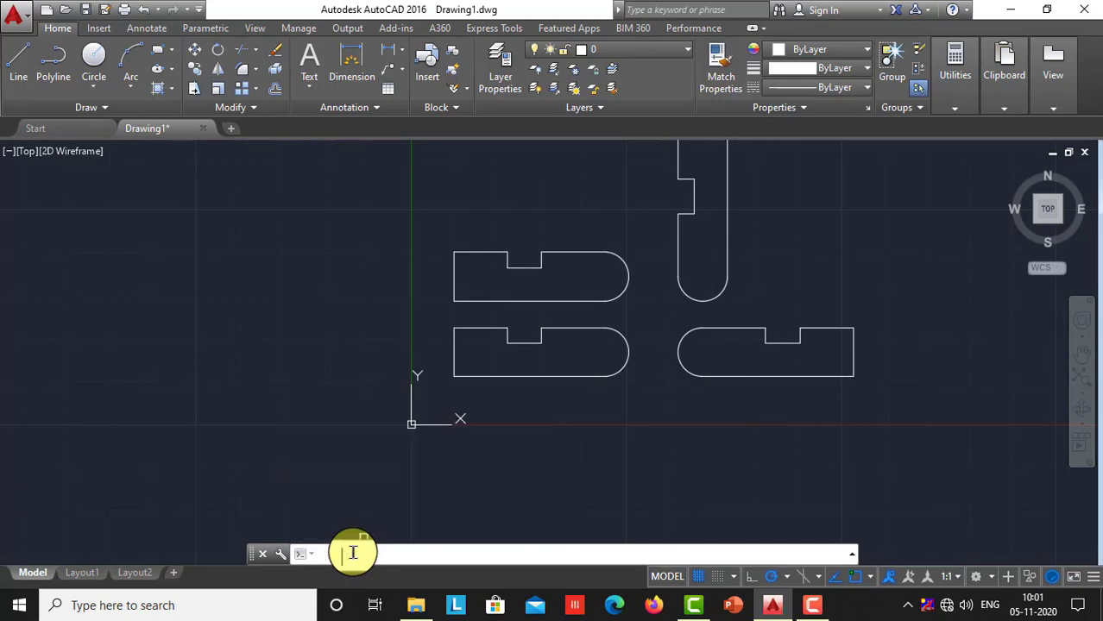
pyautogui.click(637, 315)
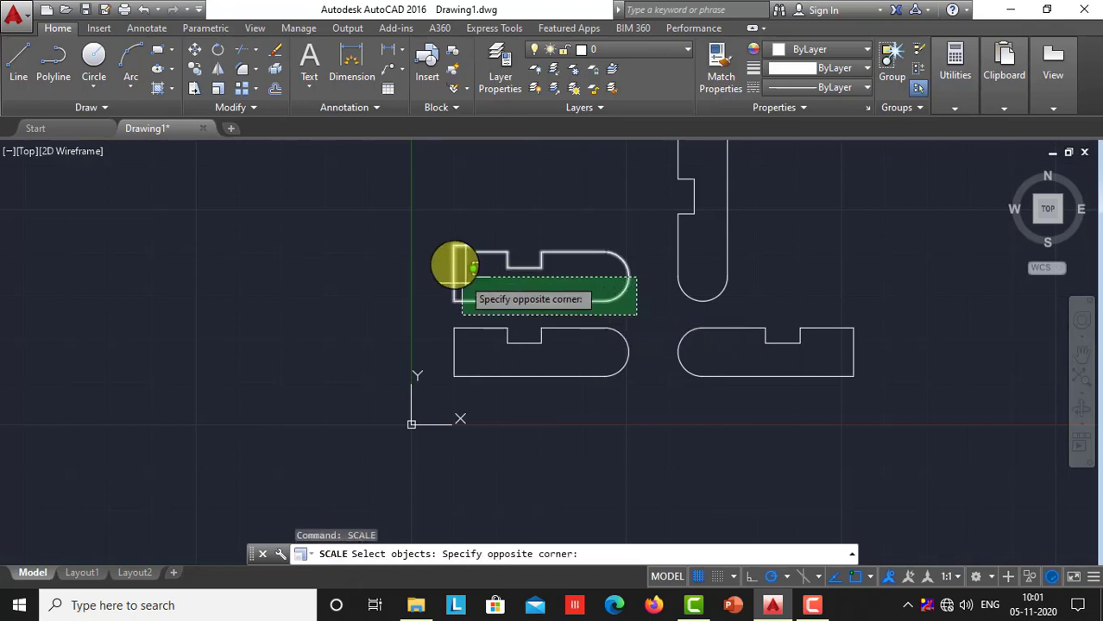
pyautogui.click(441, 240)
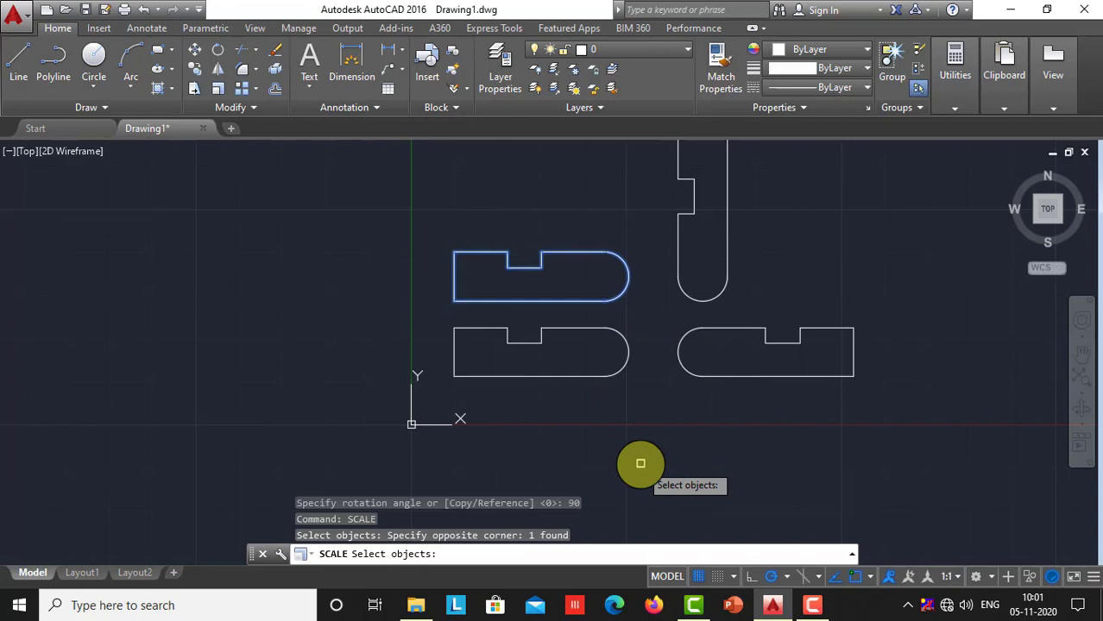
pyautogui.press('Return')
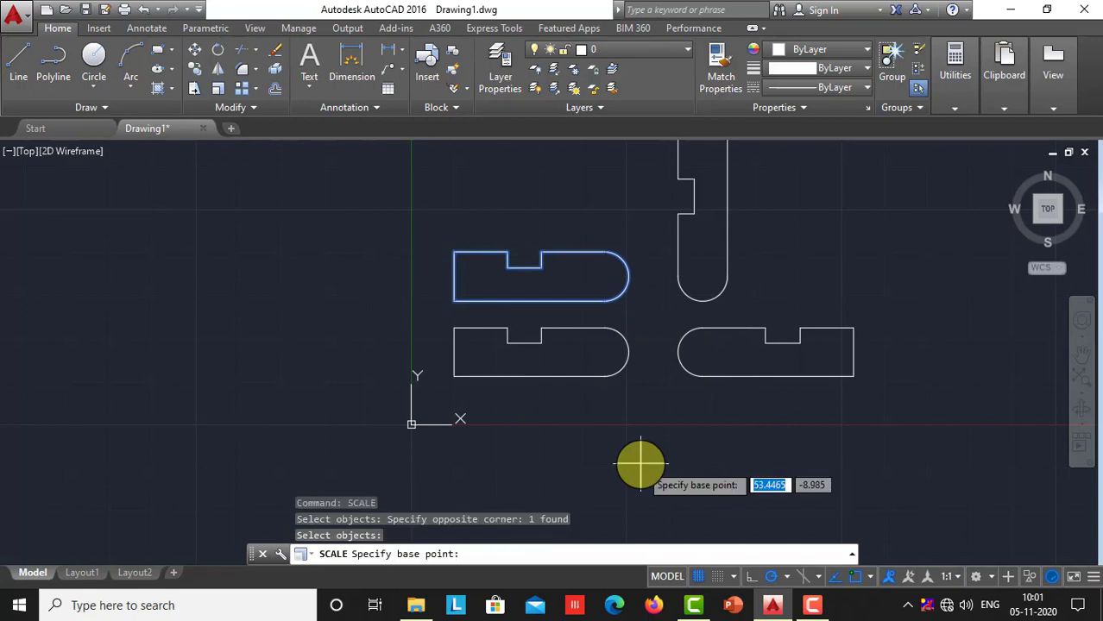
pyautogui.click(606, 273)
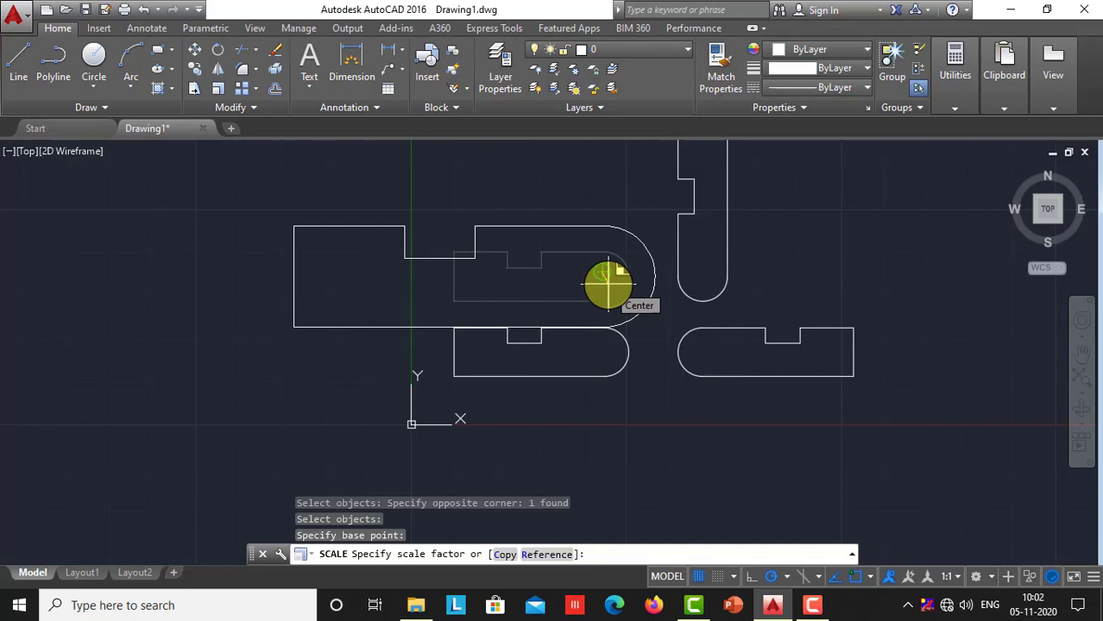
pyautogui.write('2')
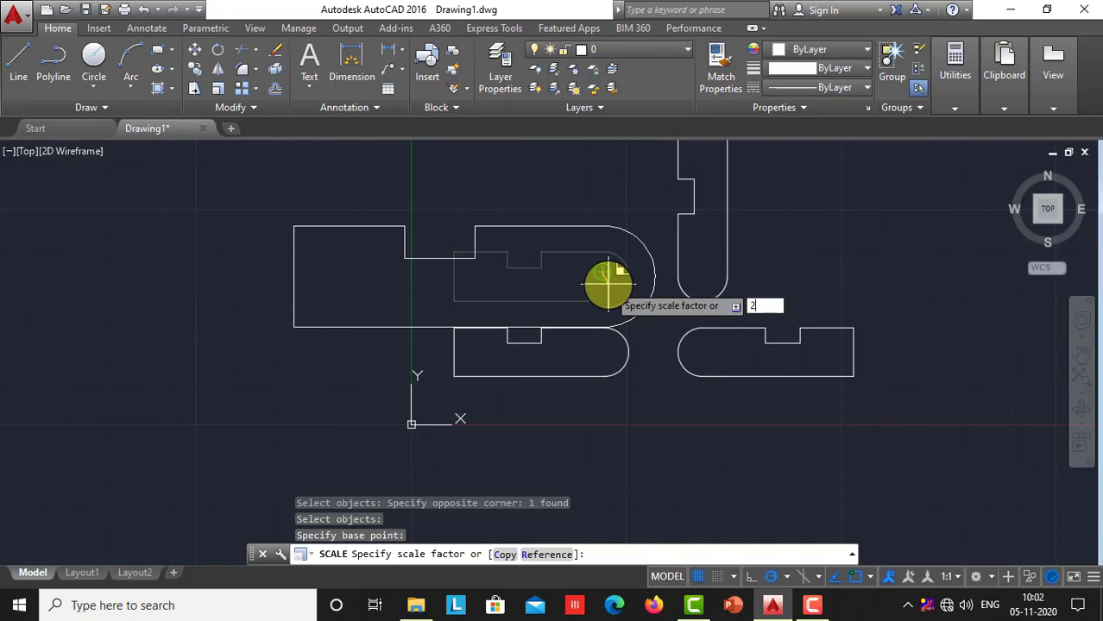
pyautogui.press('Return')
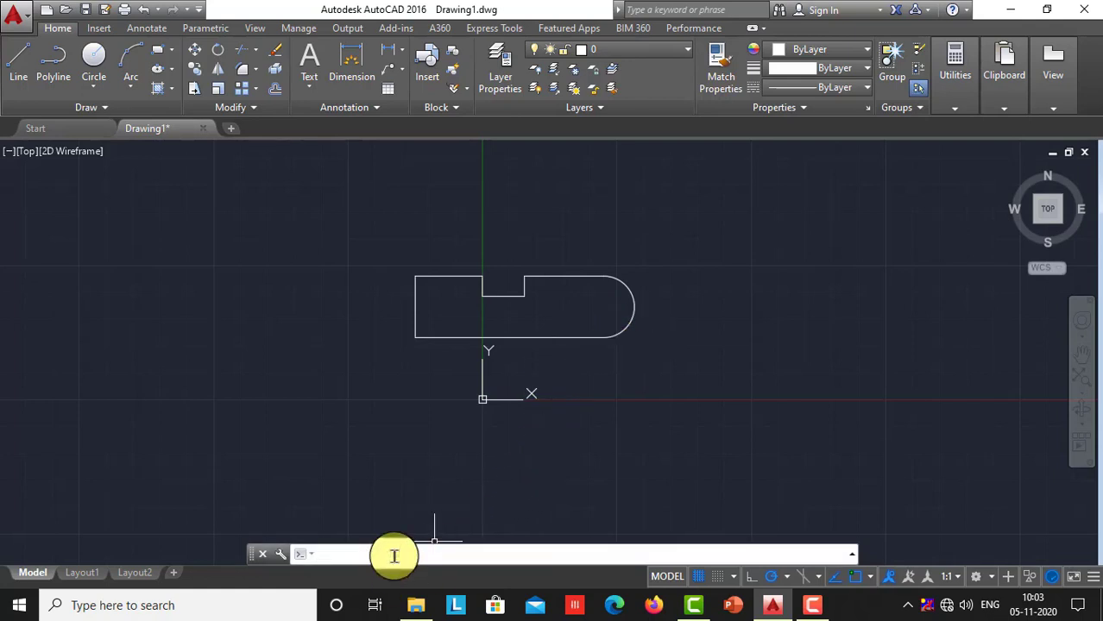
# Step: Stretch the rounded end horizontally outward from its arc centre so that the profile becomes about twice as long
pyautogui.write('tre')
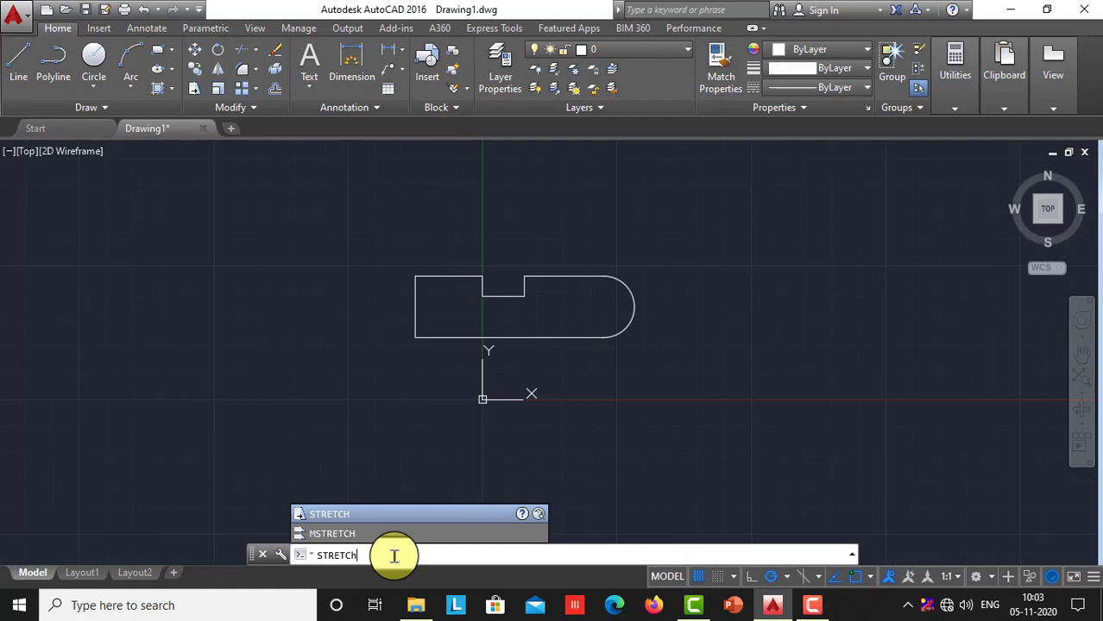
pyautogui.write('tch')
pyautogui.press('Return')
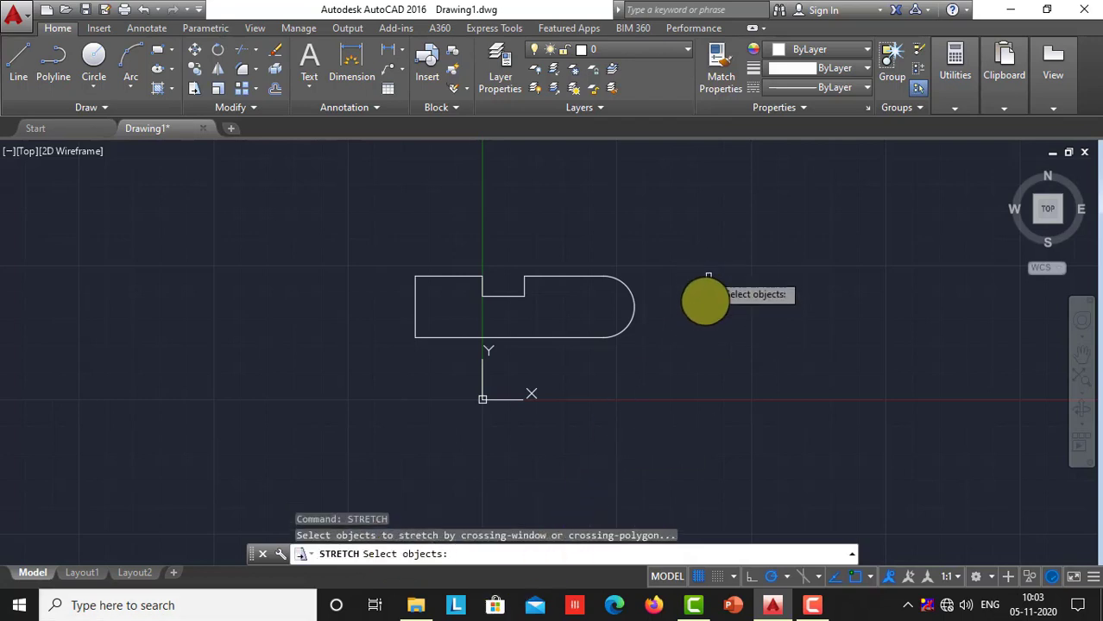
pyautogui.click(663, 371)
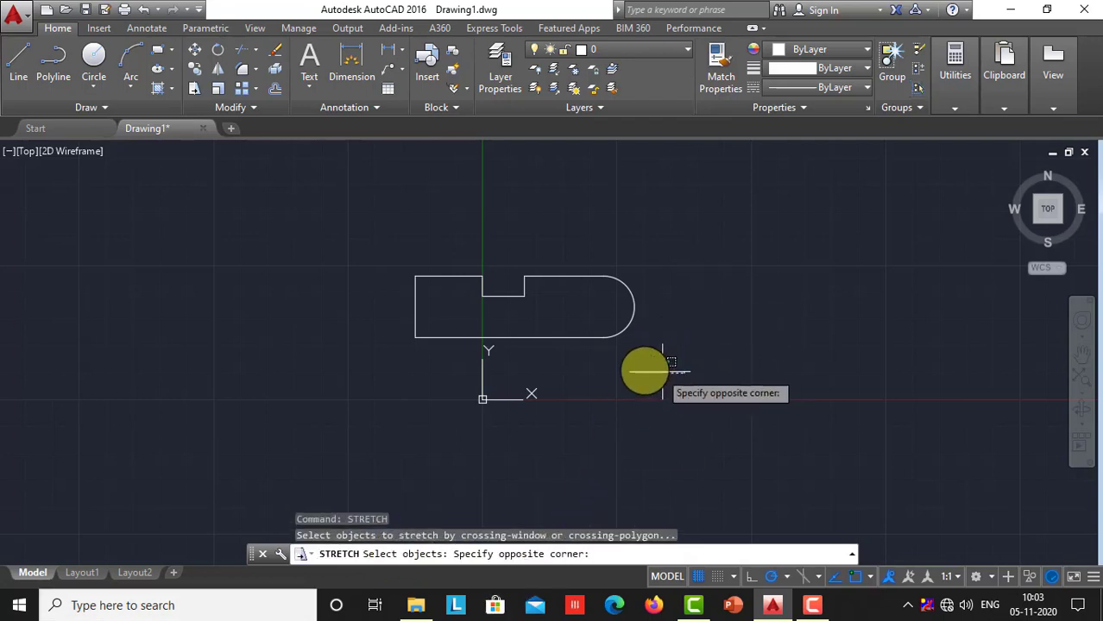
pyautogui.click(573, 262)
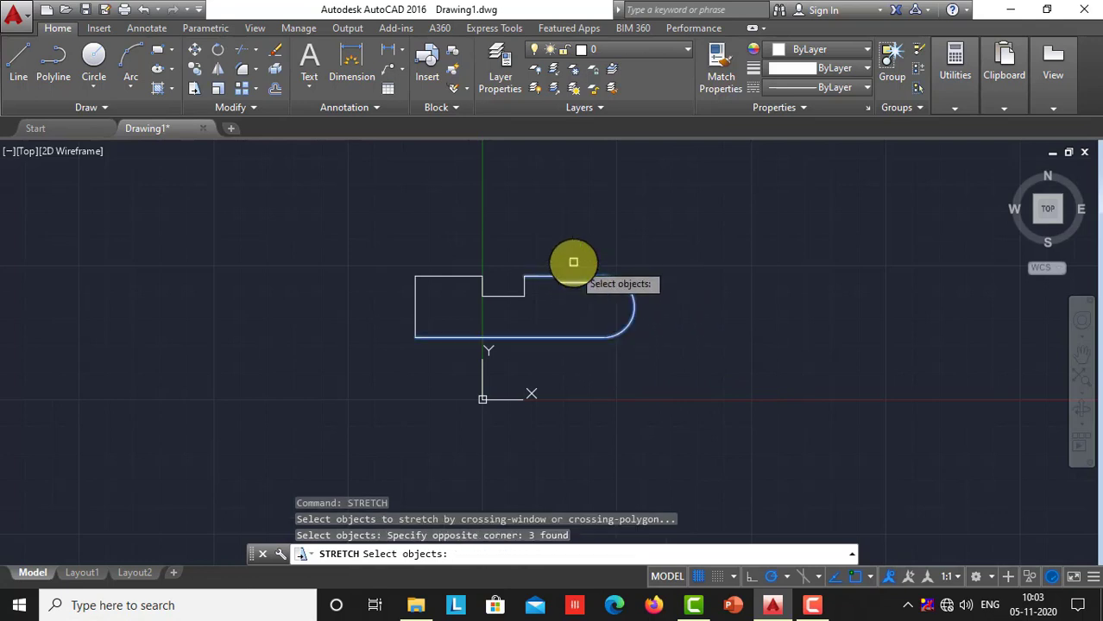
pyautogui.press('Return')
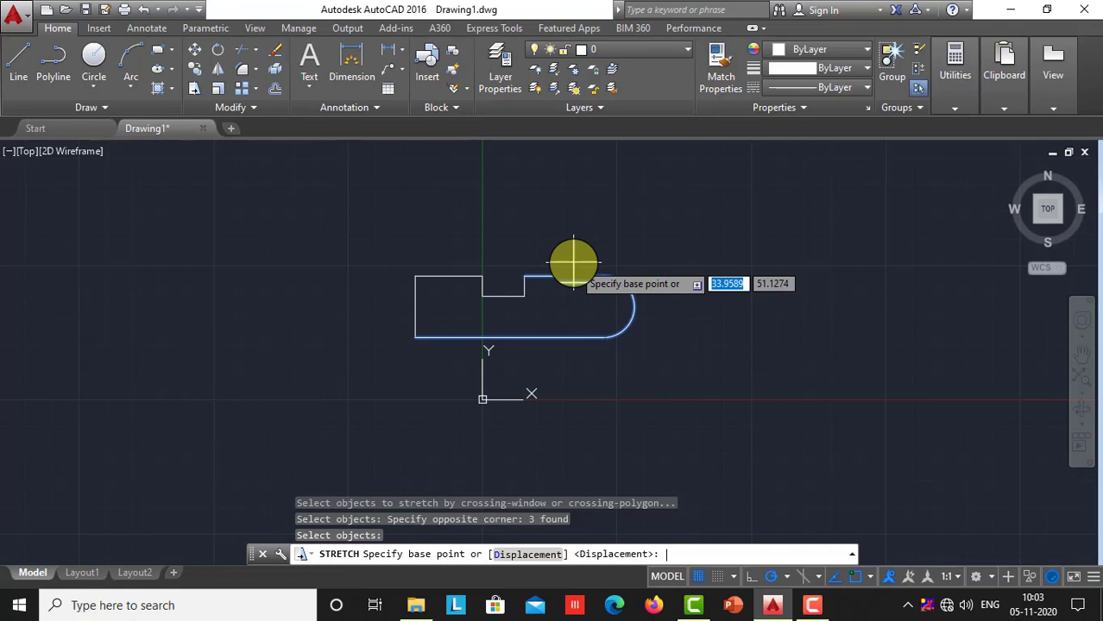
pyautogui.click(606, 305)
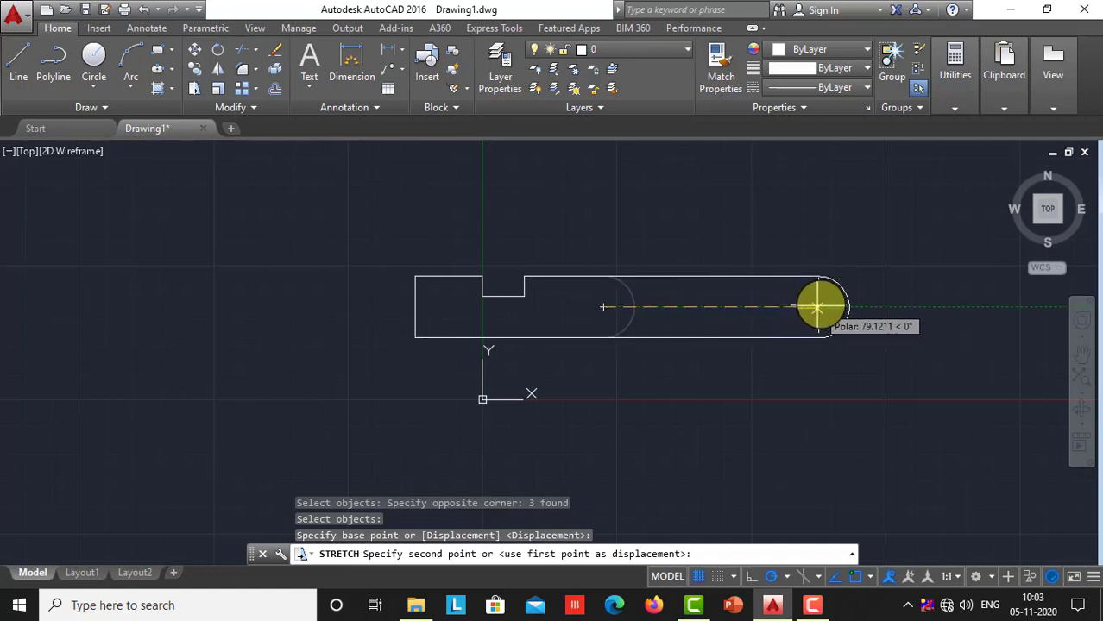
pyautogui.click(830, 306)
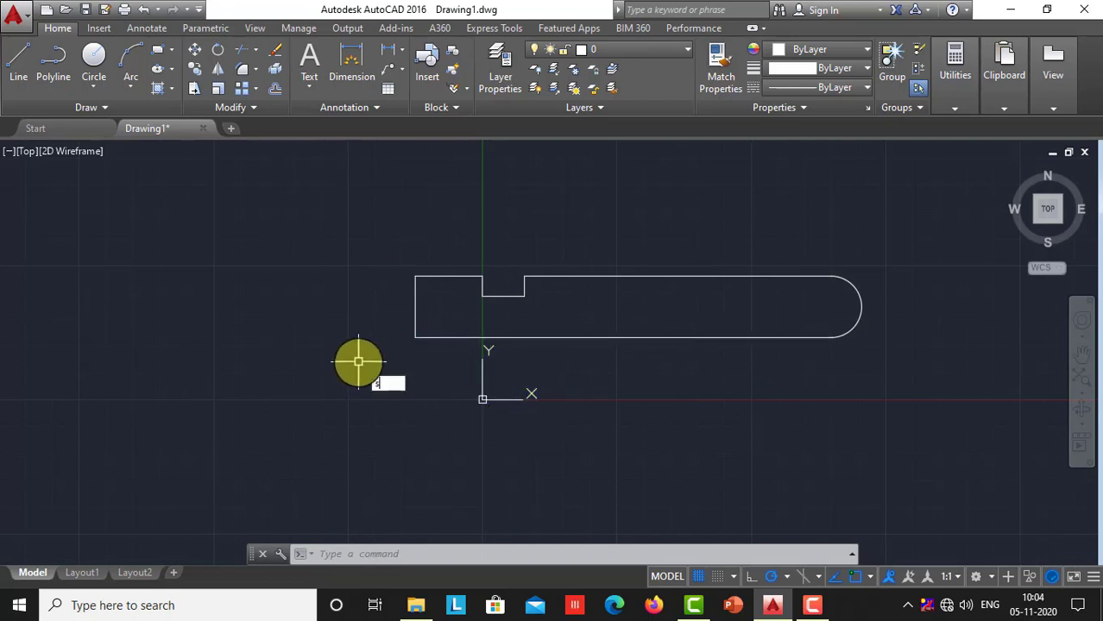
# Step: Stretch the profile's square end horizontally outward by about 71 mm, using the midpoint of its vertical edge as base point
pyautogui.write('tre')
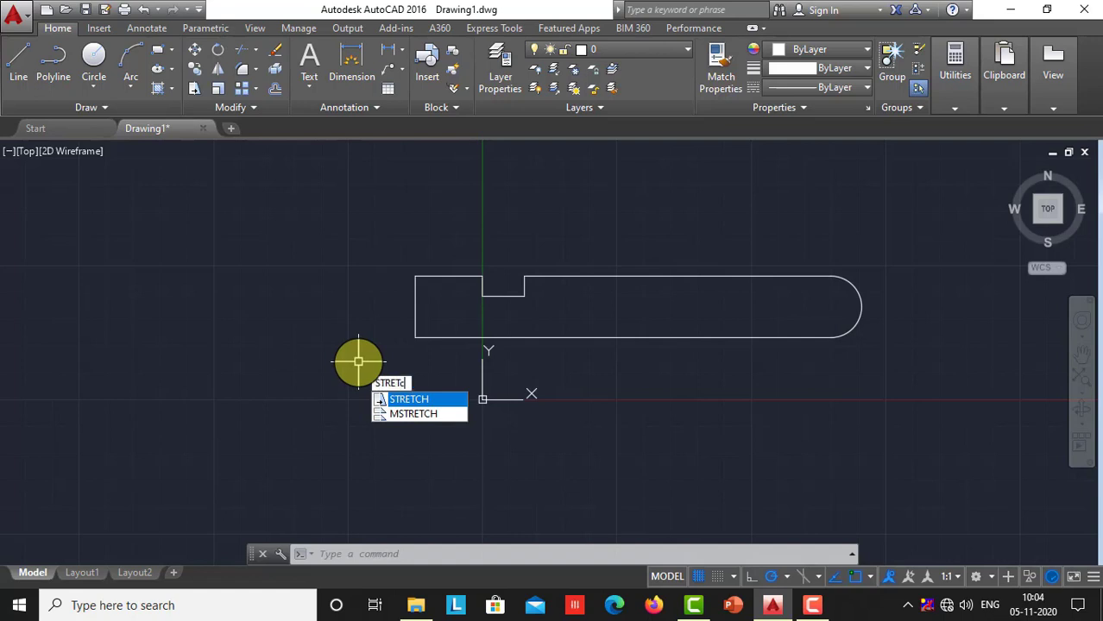
pyautogui.write('tch')
pyautogui.press('Return')
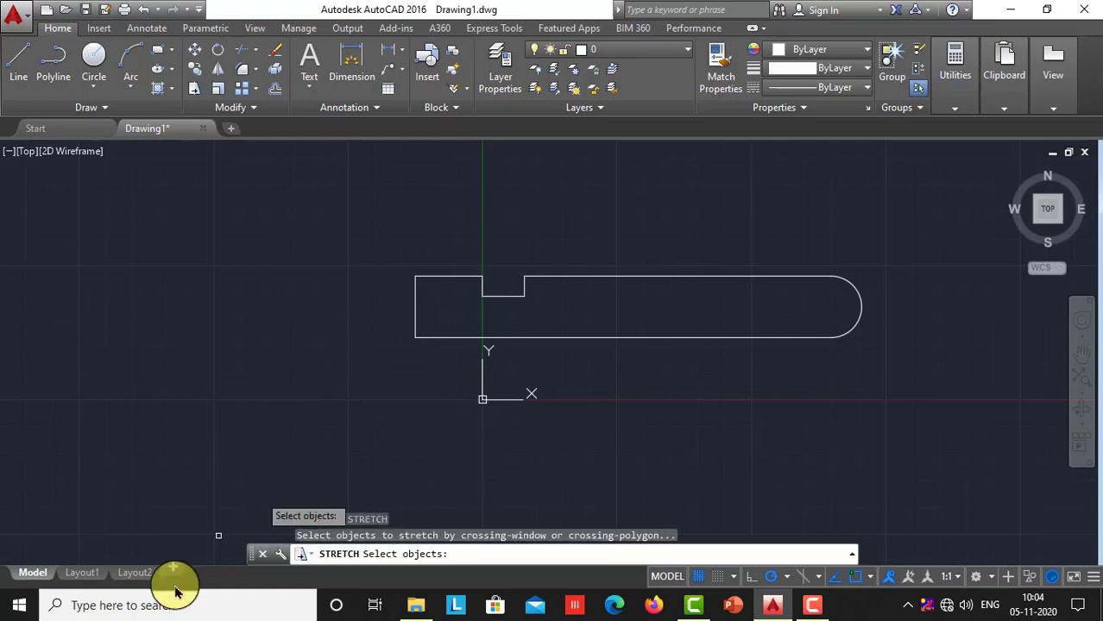
pyautogui.click(450, 375)
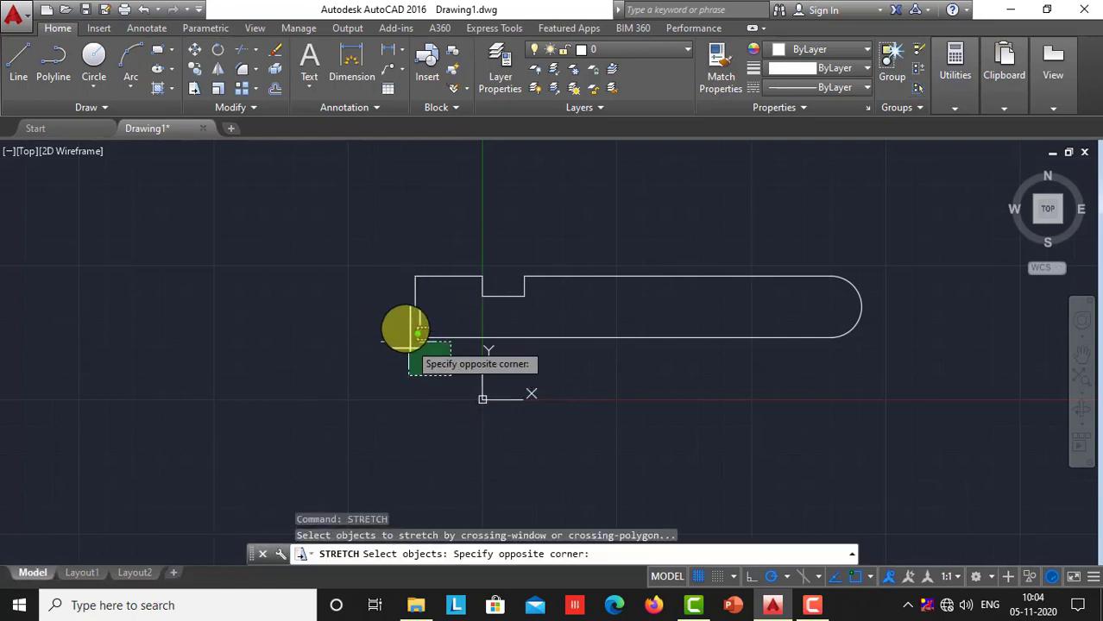
pyautogui.click(393, 269)
pyautogui.press('Return')
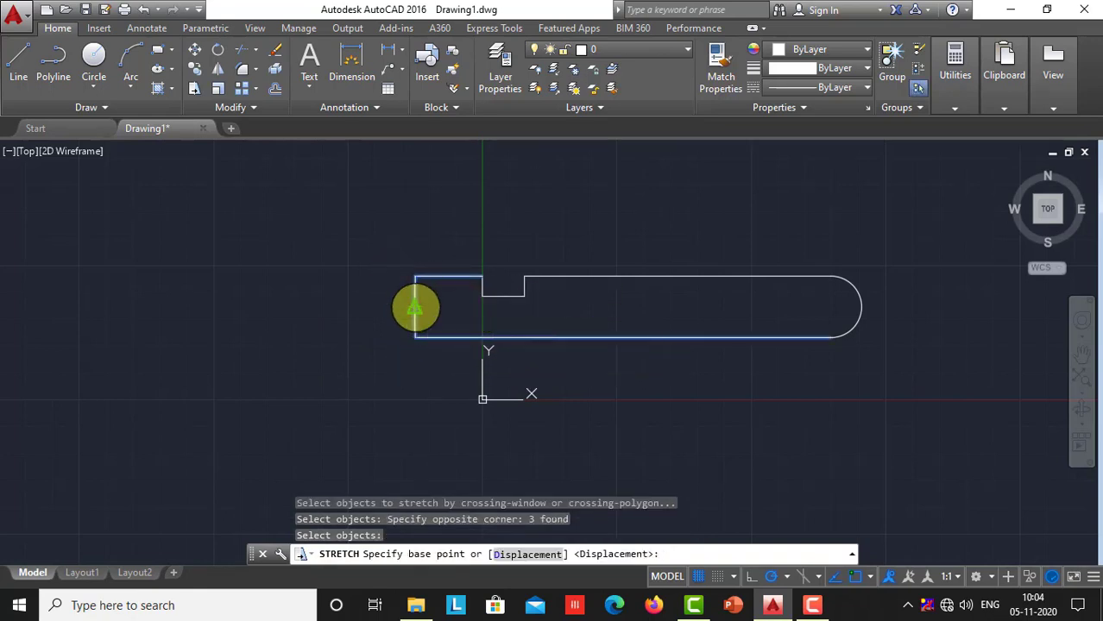
pyautogui.click(415, 308)
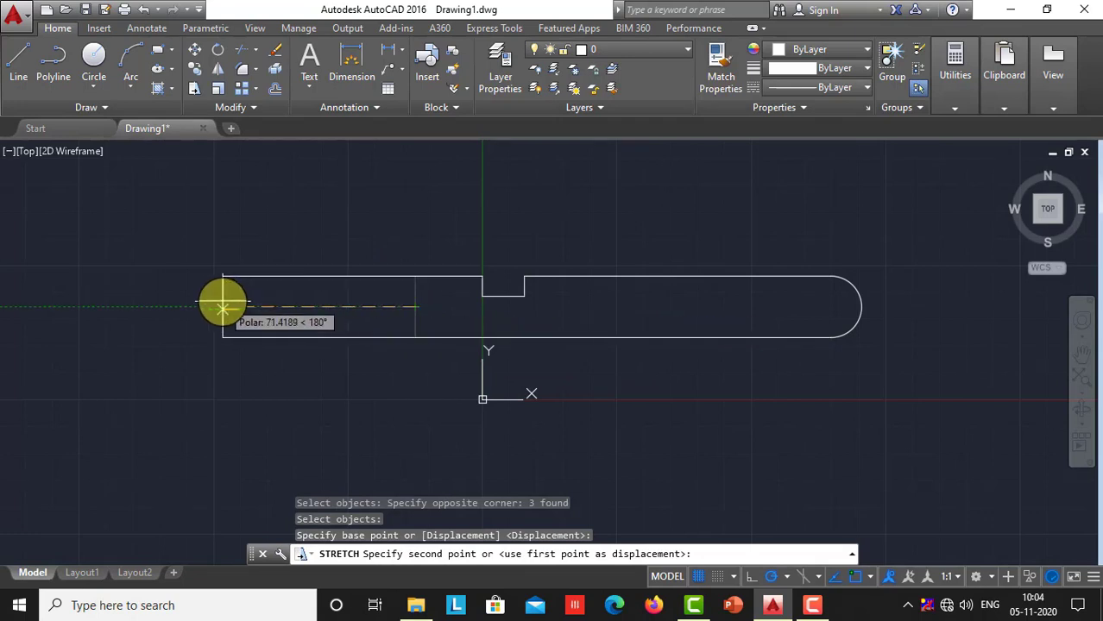
pyautogui.click(222, 306)
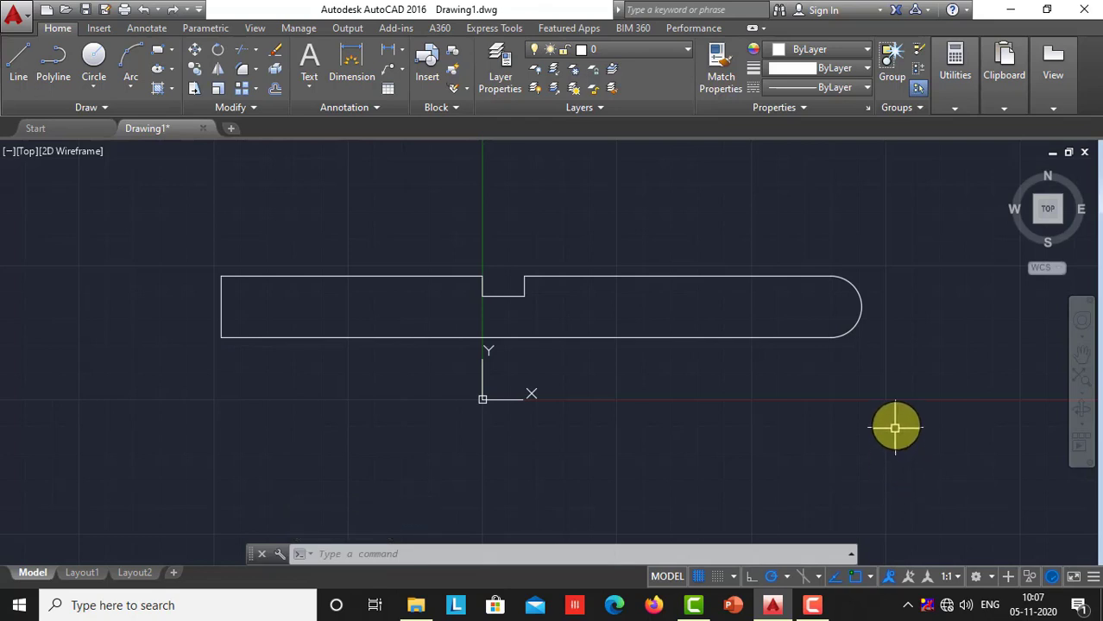
# Step: Erase all lines and the arc of the stretched profile to clear the drawing
pyautogui.click(900, 412)
pyautogui.click(192, 201)
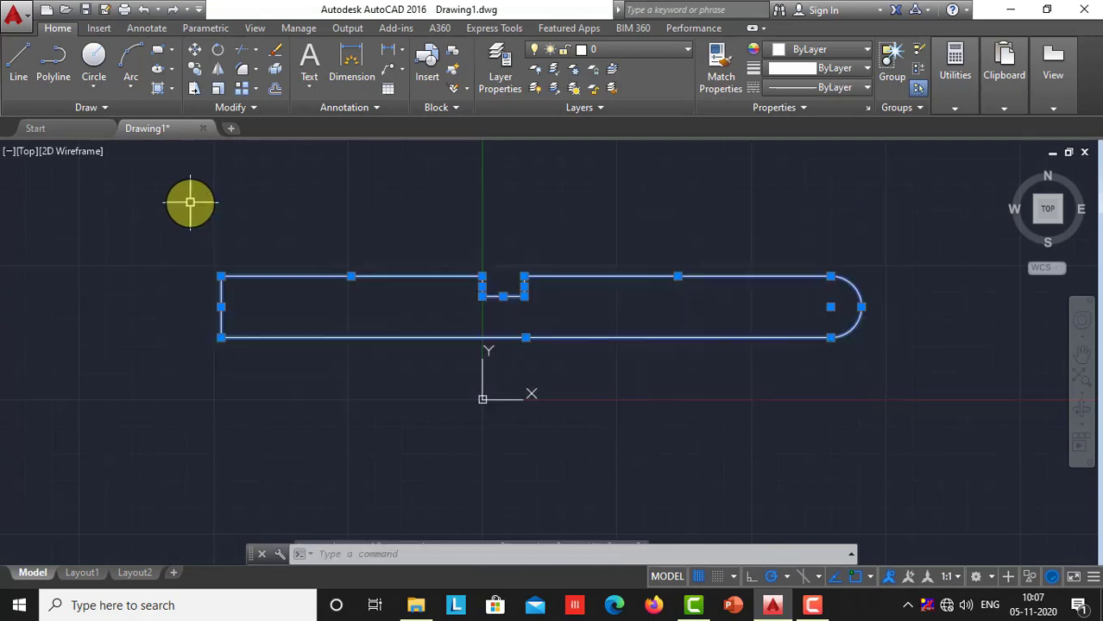
pyautogui.press('Delete')
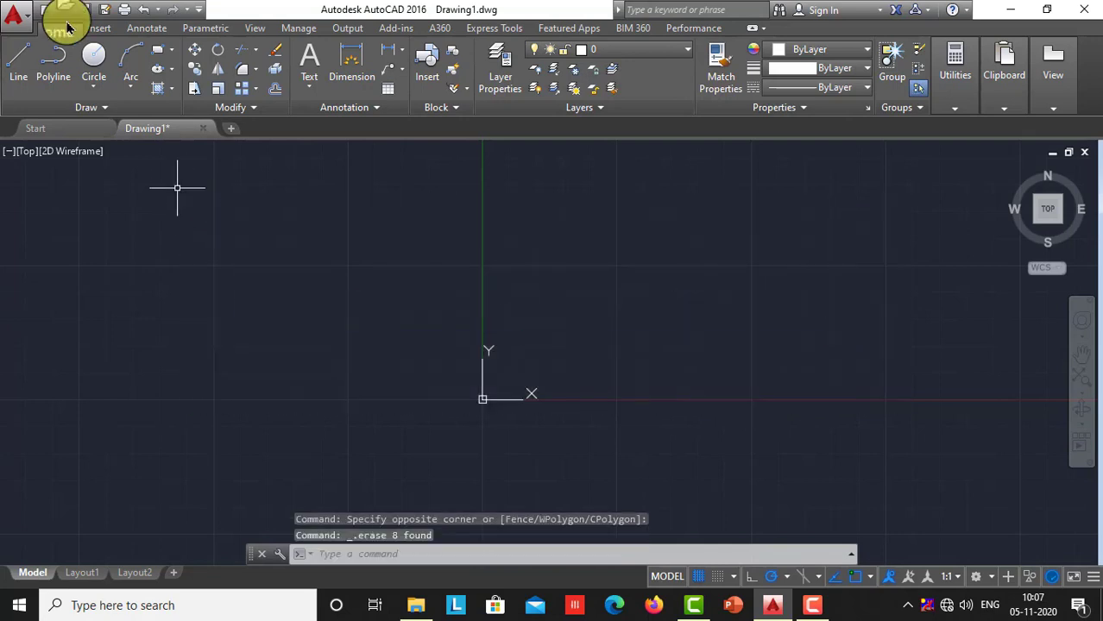
# Step: Draw a closed car-body outline with lines: sloped front, level hood, raised roof with slanted sides, short trunk, vertical rear and straight base
pyautogui.click(13, 59)
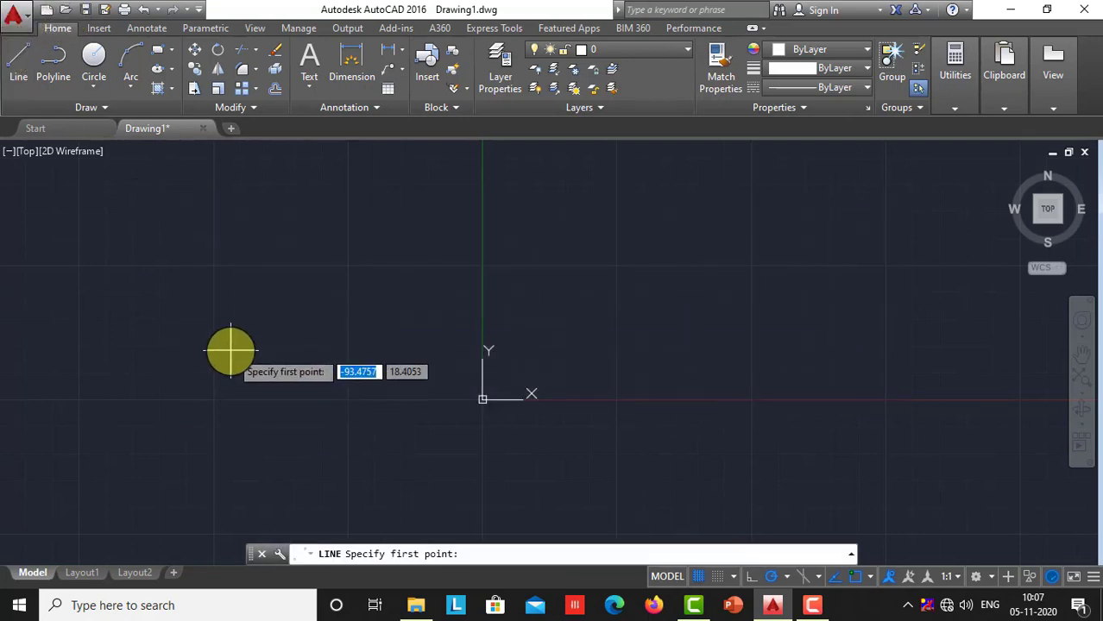
pyautogui.click(217, 356)
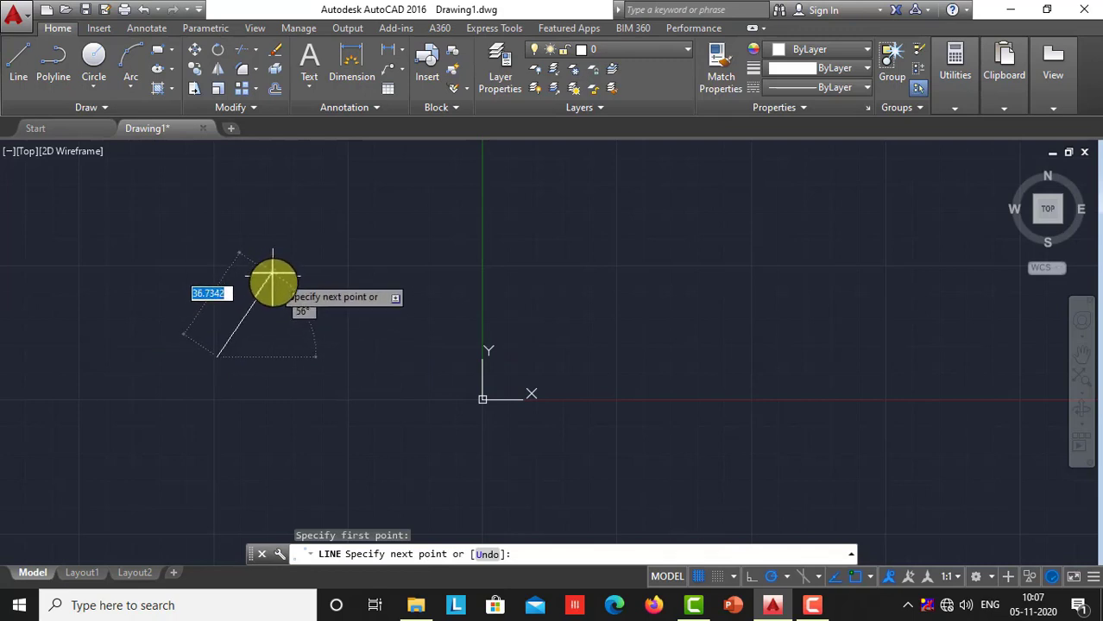
pyautogui.click(272, 288)
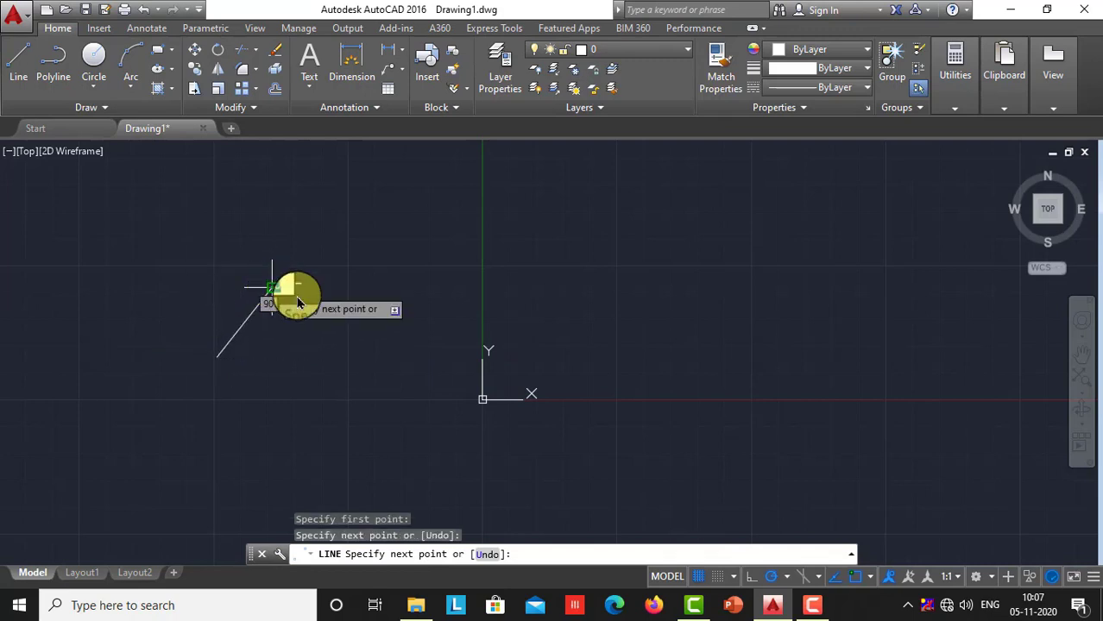
pyautogui.click(447, 288)
pyautogui.click(503, 218)
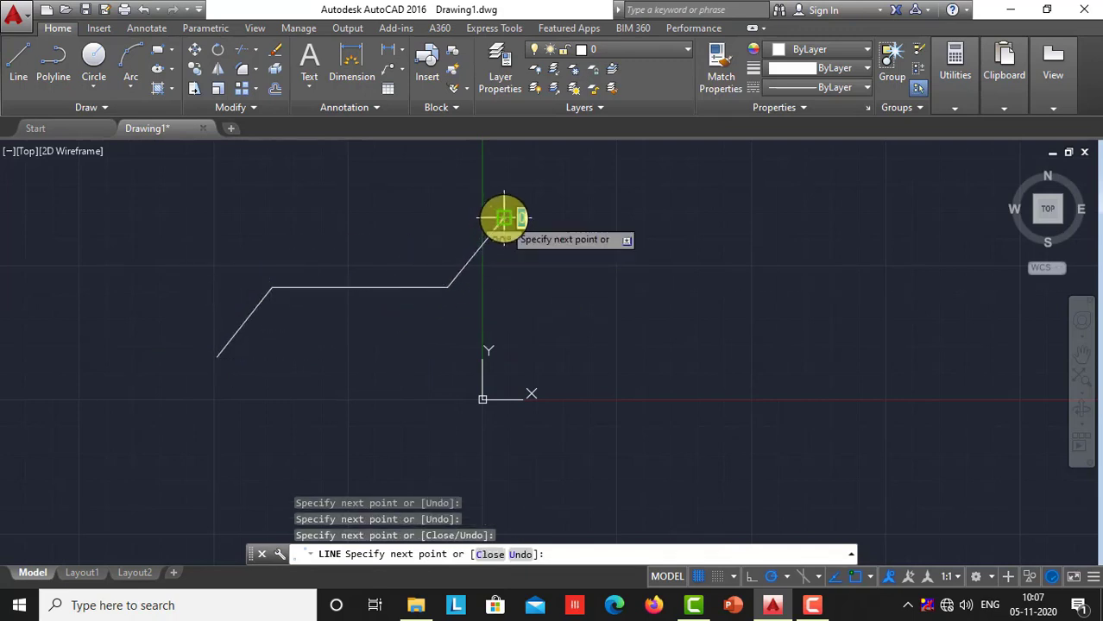
pyautogui.click(764, 218)
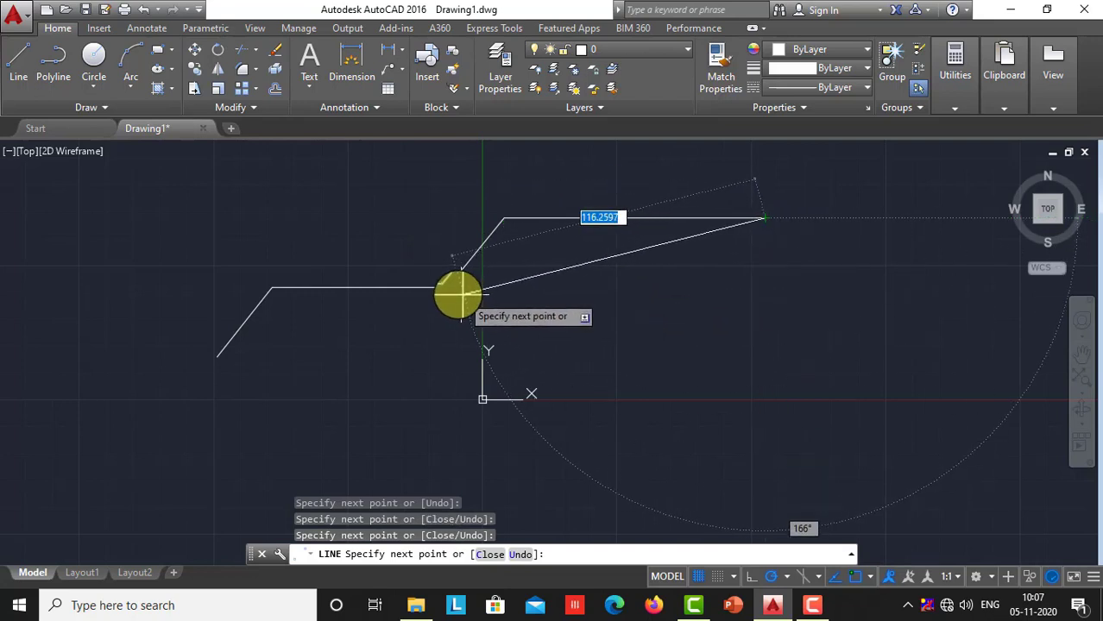
pyautogui.click(817, 288)
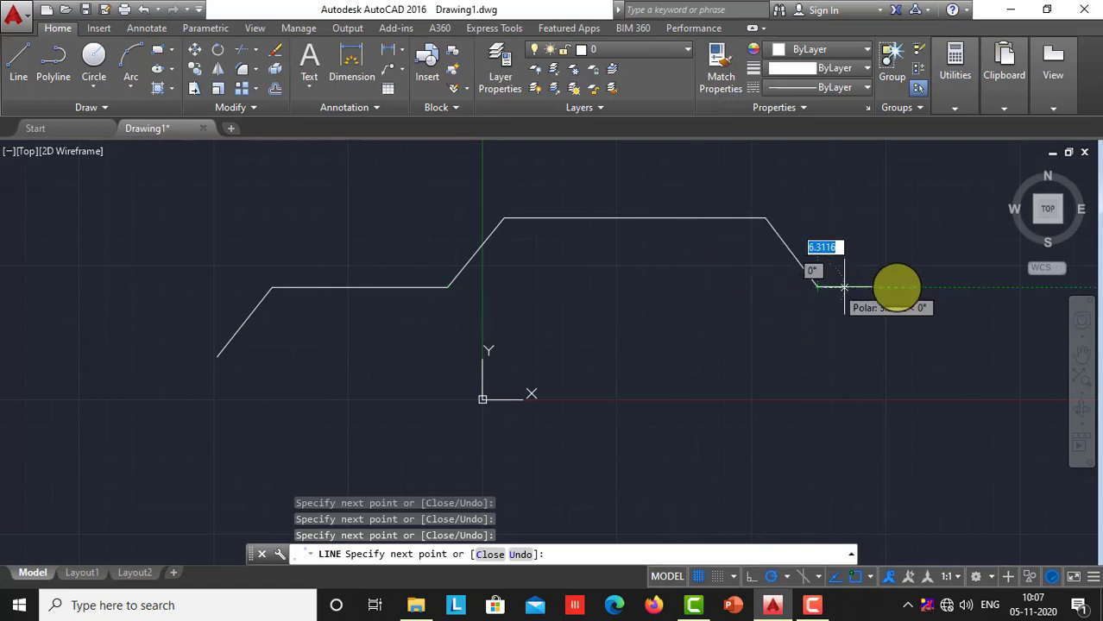
pyautogui.click(897, 287)
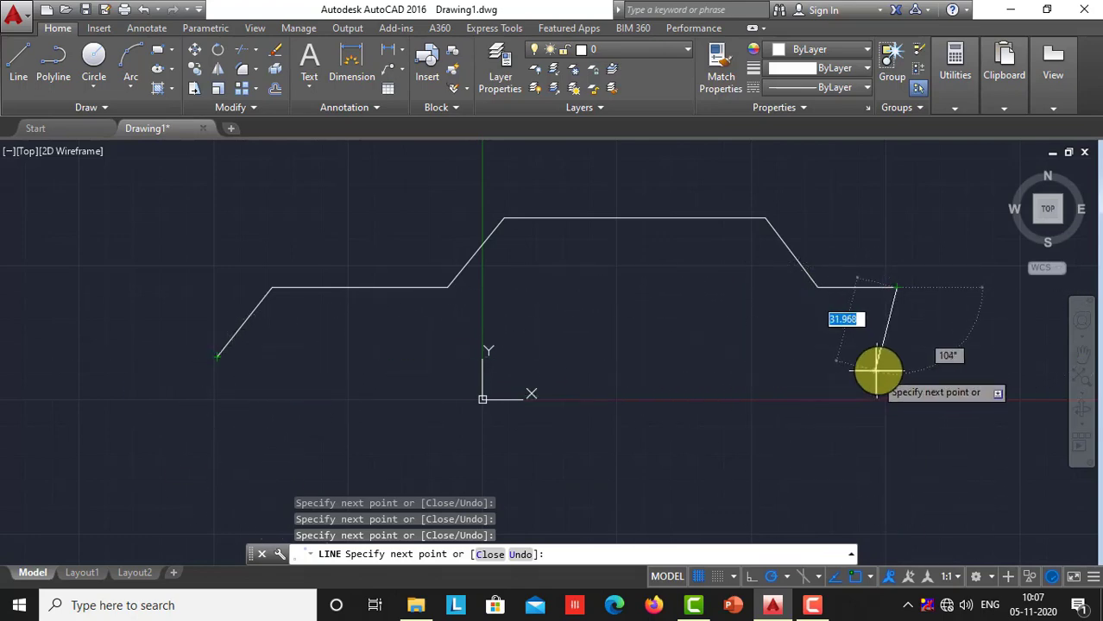
pyautogui.click(897, 356)
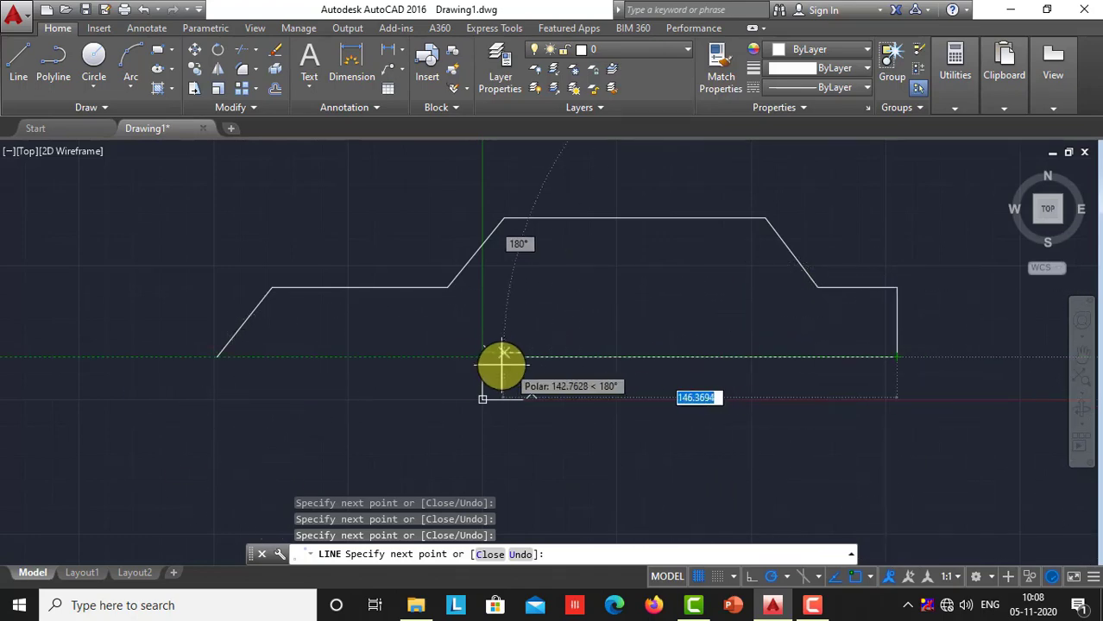
pyautogui.click(218, 356)
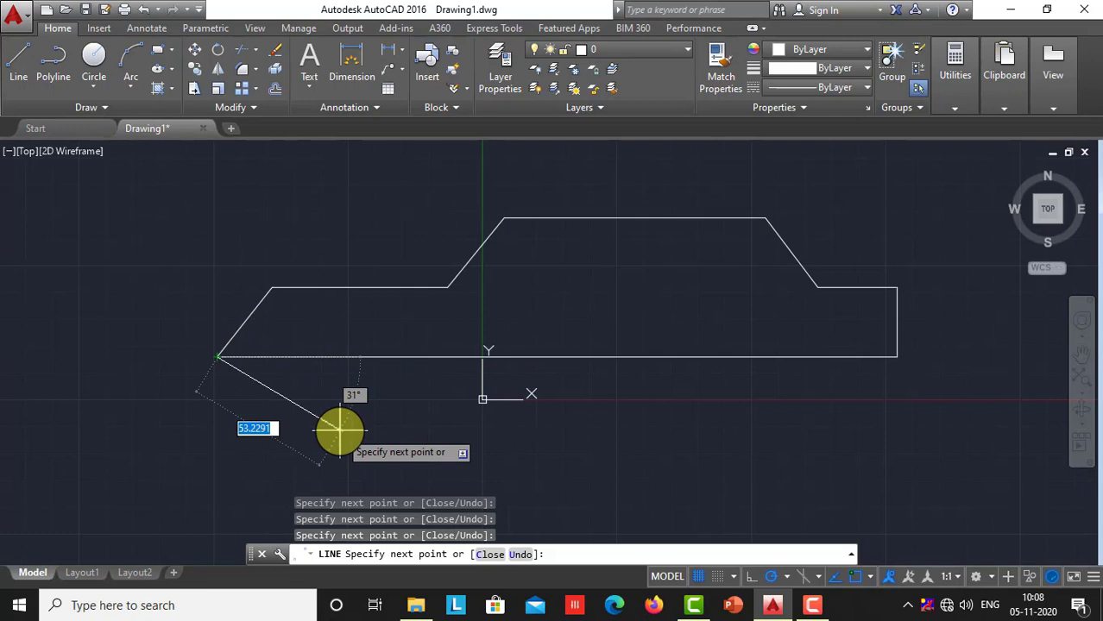
pyautogui.press('Escape')
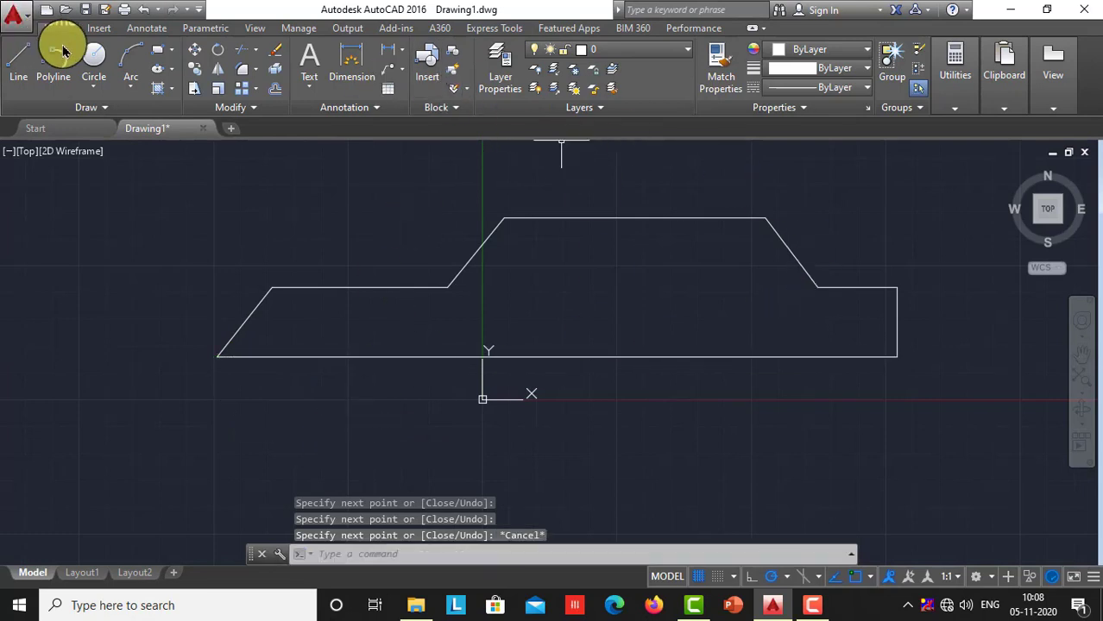
# Step: Draw a wheel circle beneath the rear part of the hood, centred slightly above the base line and reaching nearly up to the hood line
pyautogui.click(92, 52)
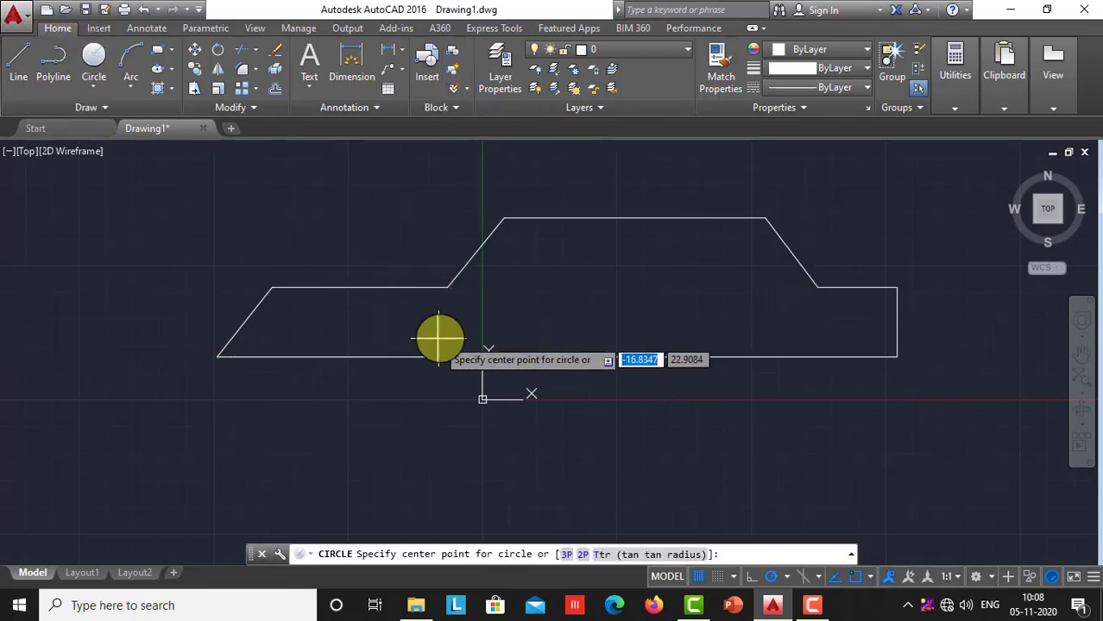
pyautogui.click(412, 336)
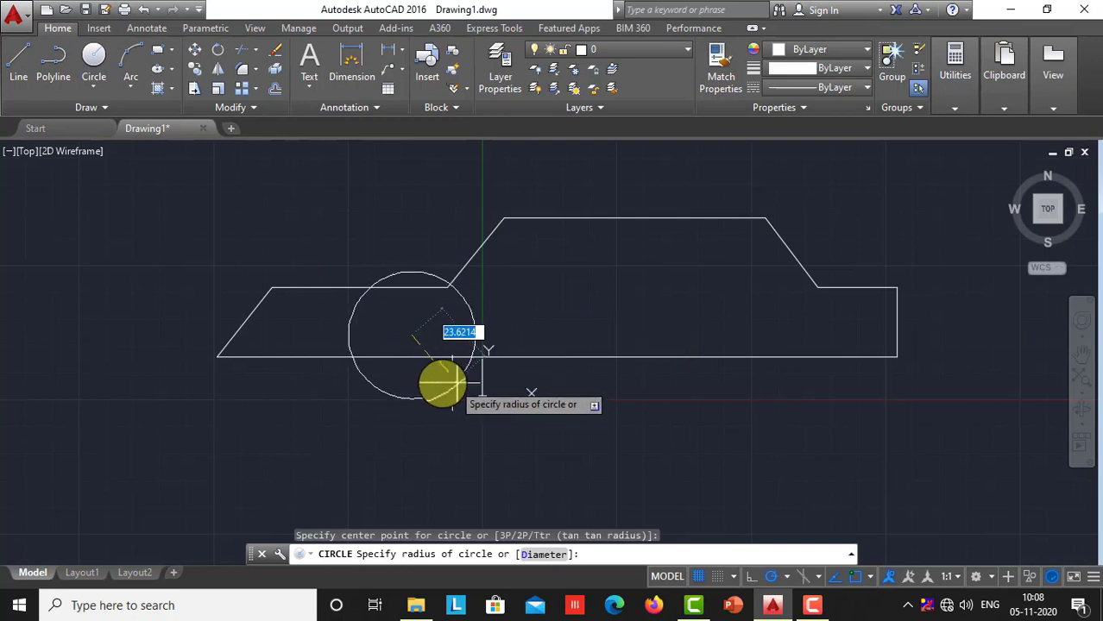
pyautogui.click(430, 377)
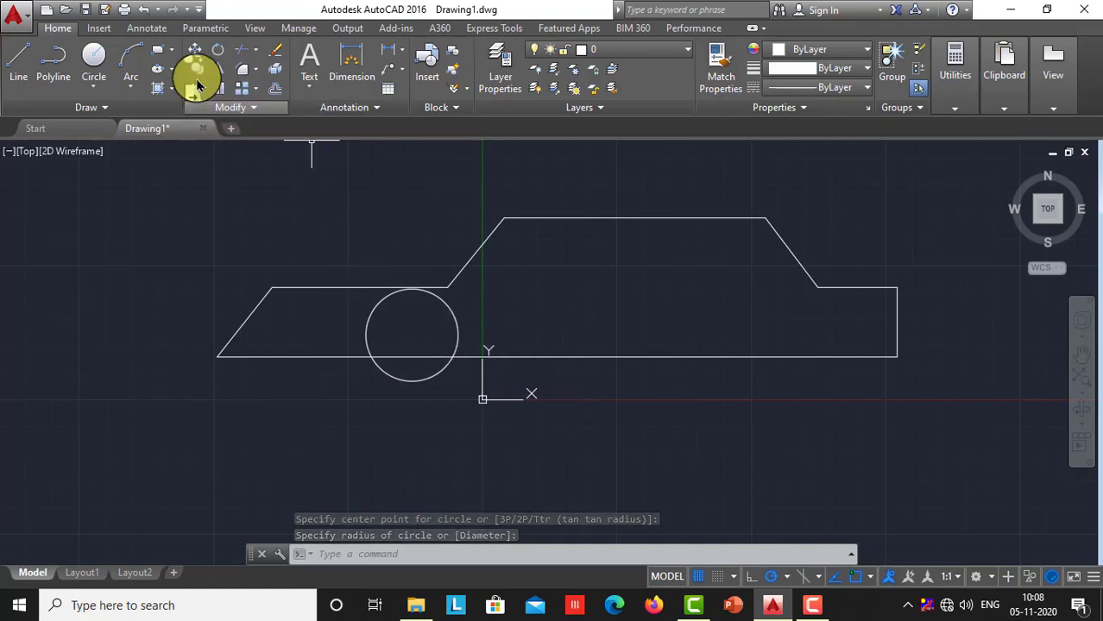
# Step: Move the wheel circle by its centre about 12 mm, mostly downward, so that its centre lies just below the base line
pyautogui.click(195, 52)
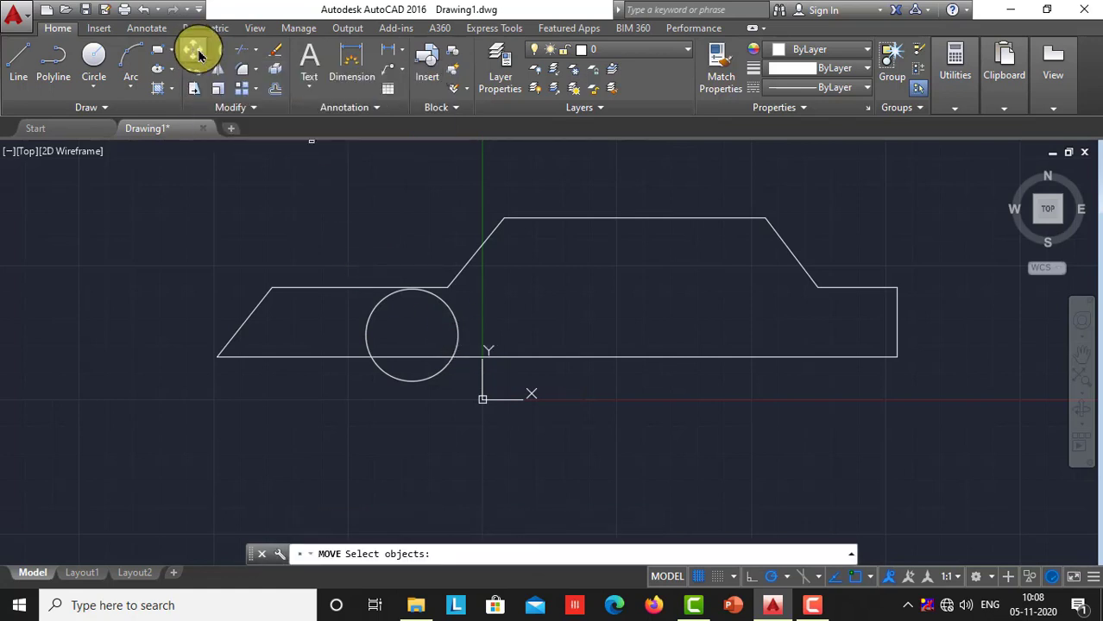
pyautogui.click(451, 310)
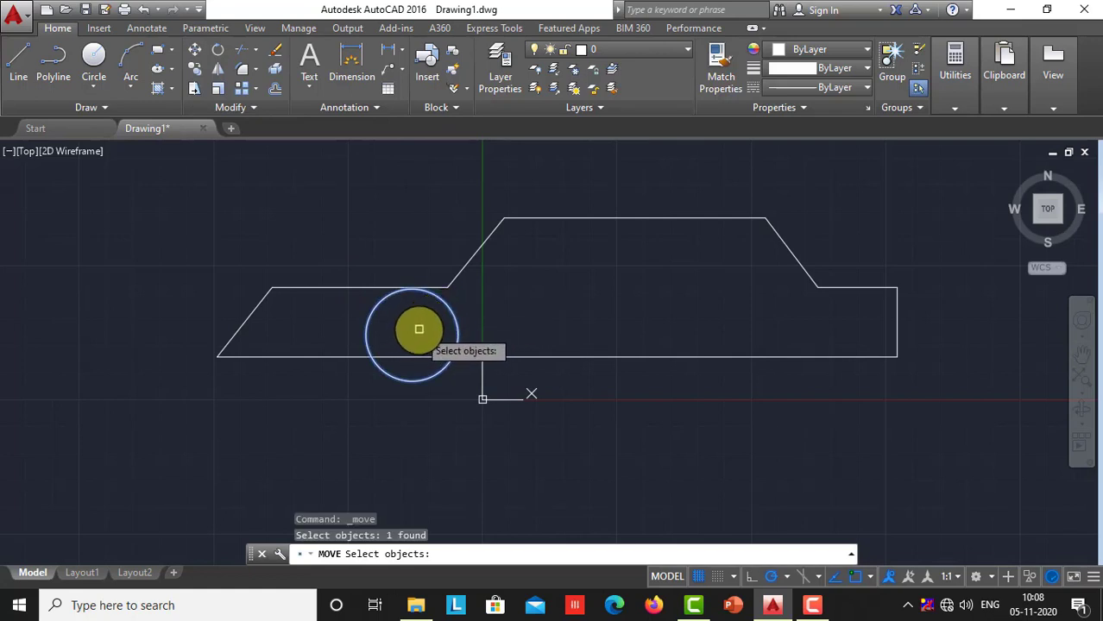
pyautogui.press('Return')
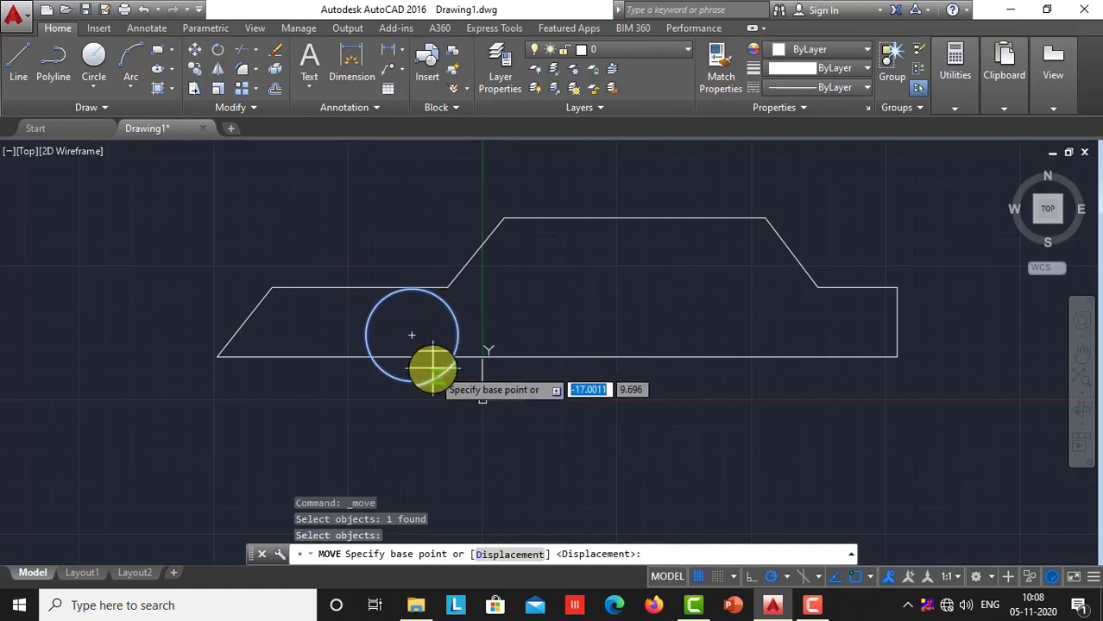
pyautogui.click(413, 337)
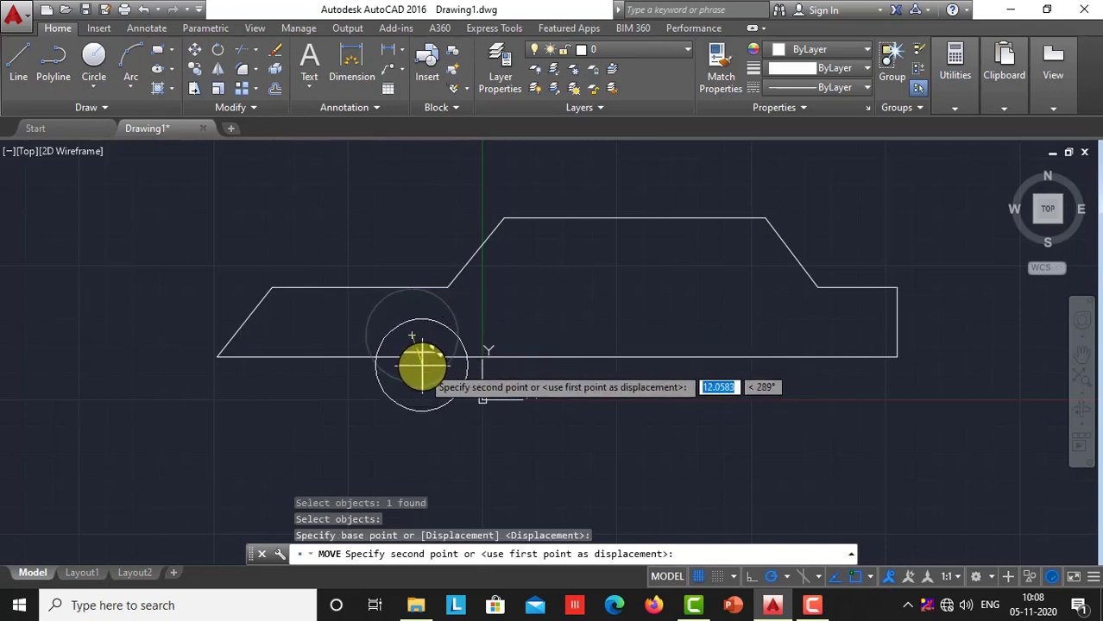
pyautogui.click(422, 366)
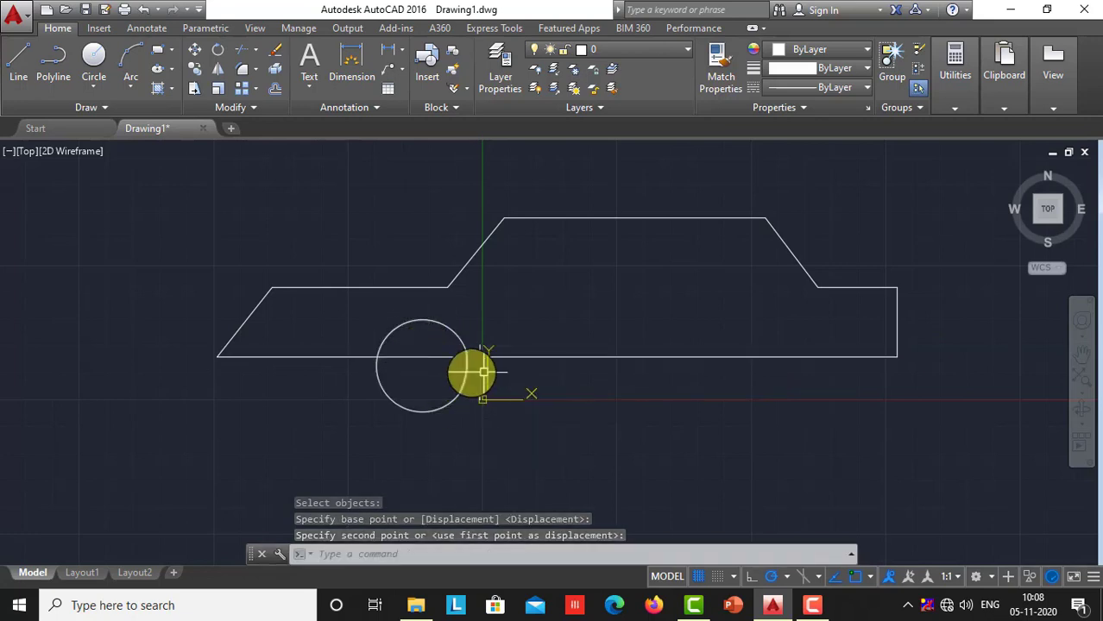
# Step: Copy the front wheel circle from its centre horizontally by about 134 mm to form the rear wheel
pyautogui.click(466, 369)
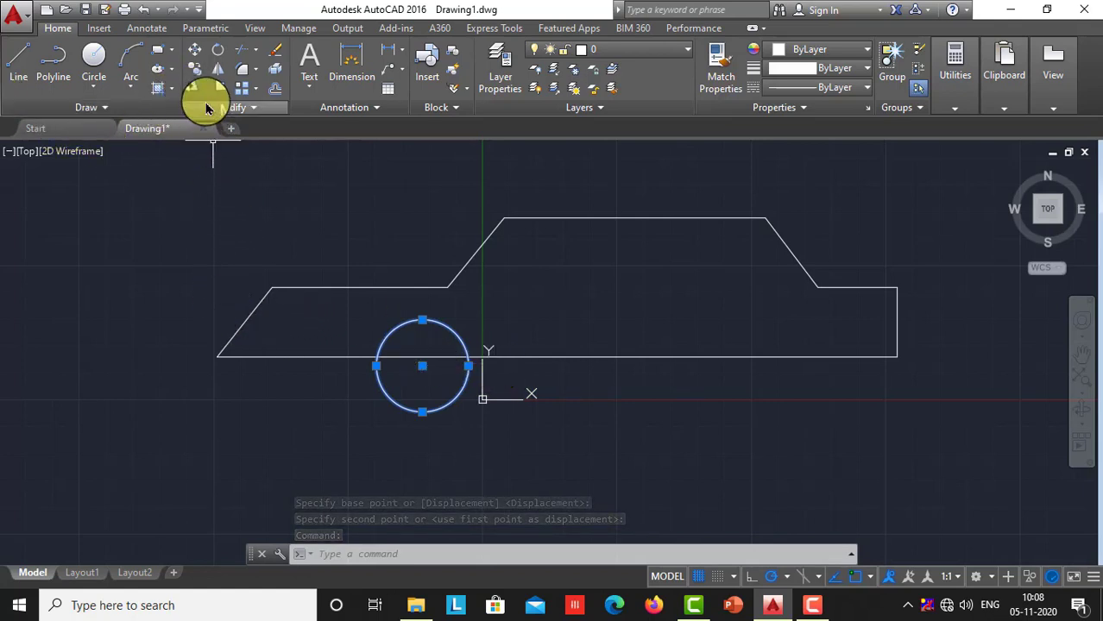
pyautogui.click(197, 68)
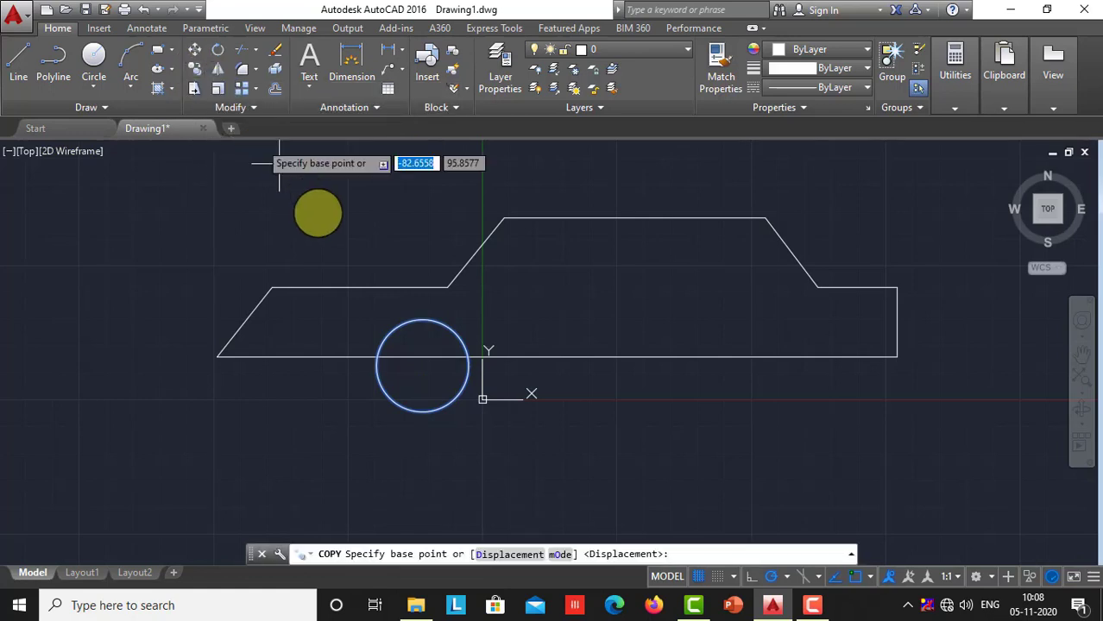
pyautogui.click(422, 366)
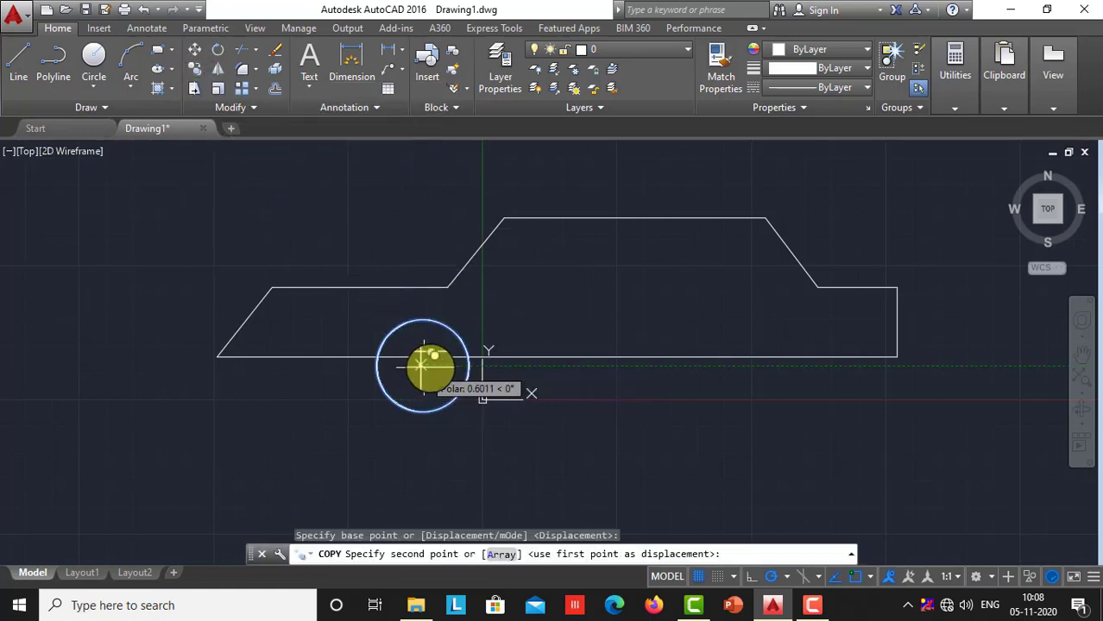
pyautogui.click(783, 365)
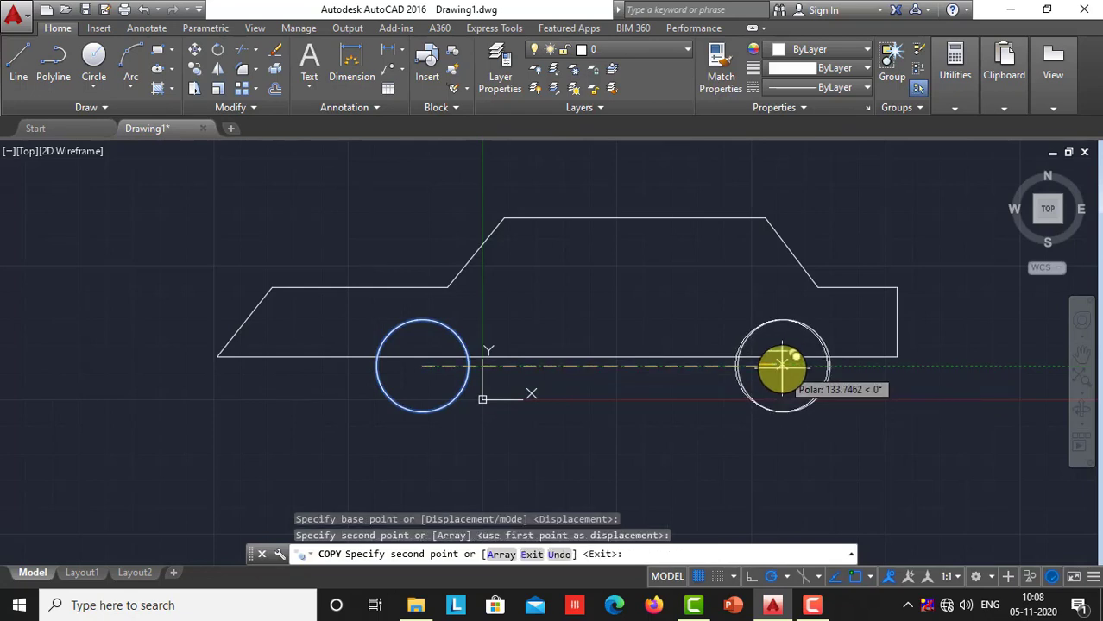
pyautogui.press('Return')
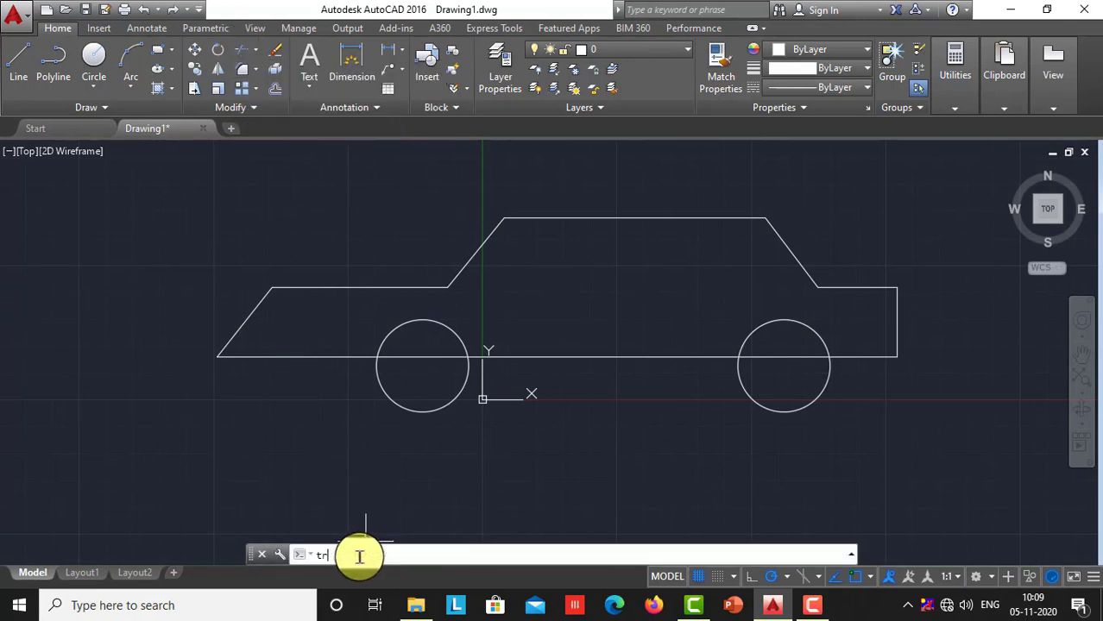
# Step: Trim away the base line segments inside both wheel circles, using the base line and the two circles as cutting edges
pyautogui.write('im')
pyautogui.press('Return')
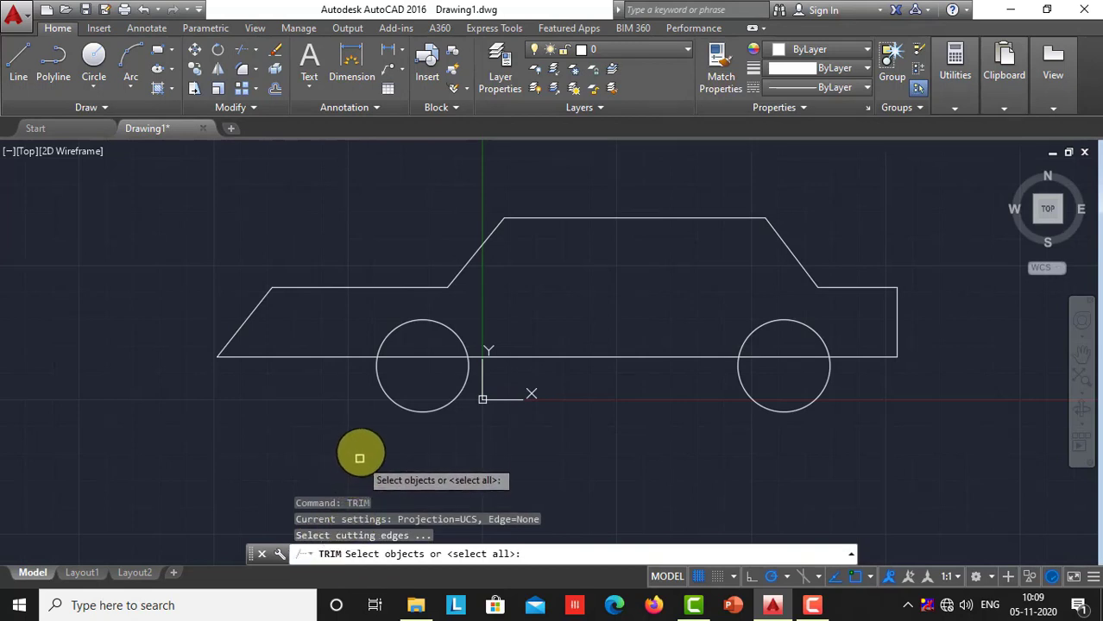
pyautogui.click(354, 358)
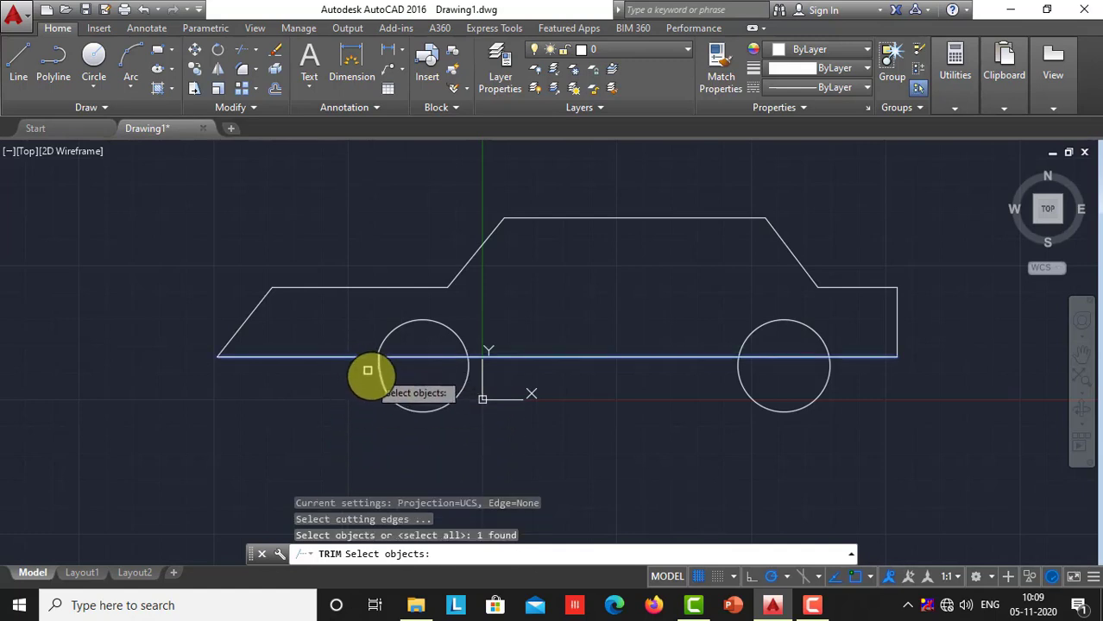
pyautogui.click(386, 395)
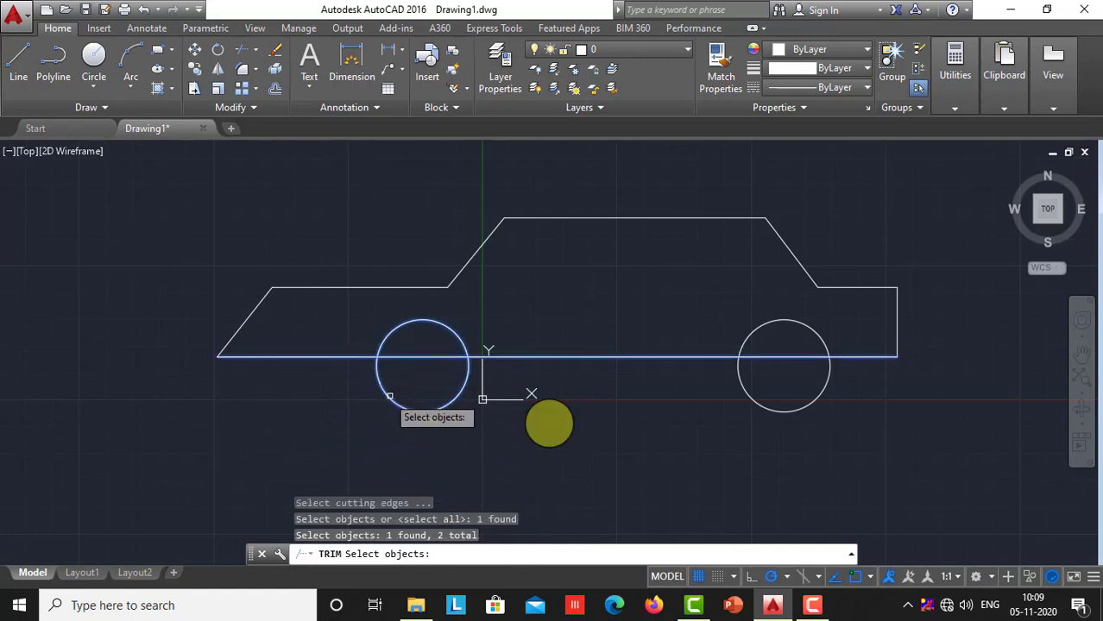
pyautogui.click(746, 395)
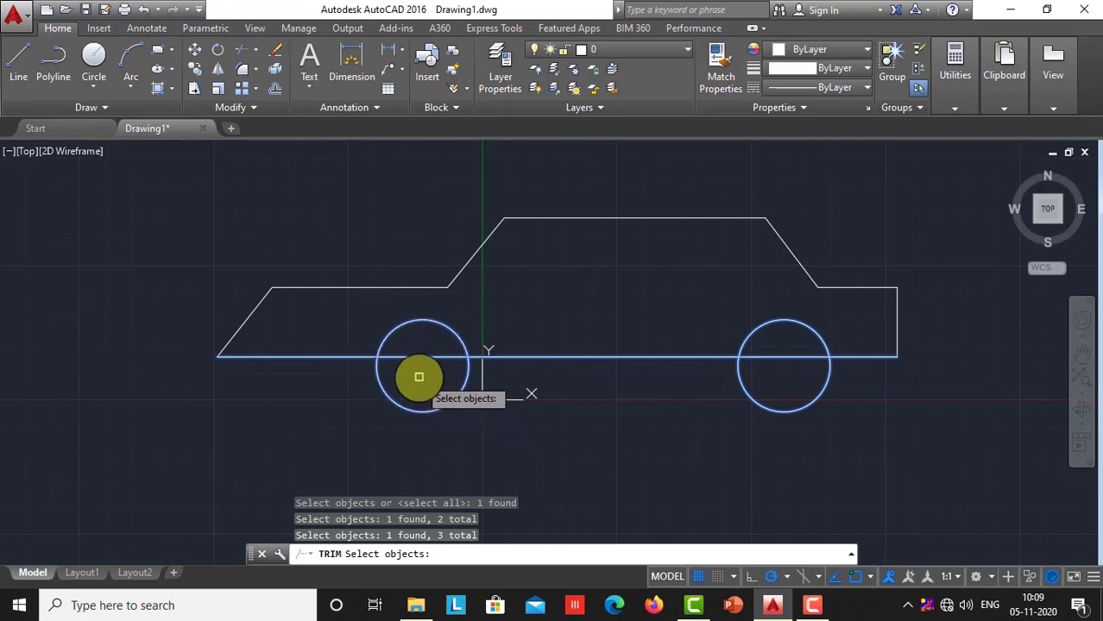
pyautogui.press('Return')
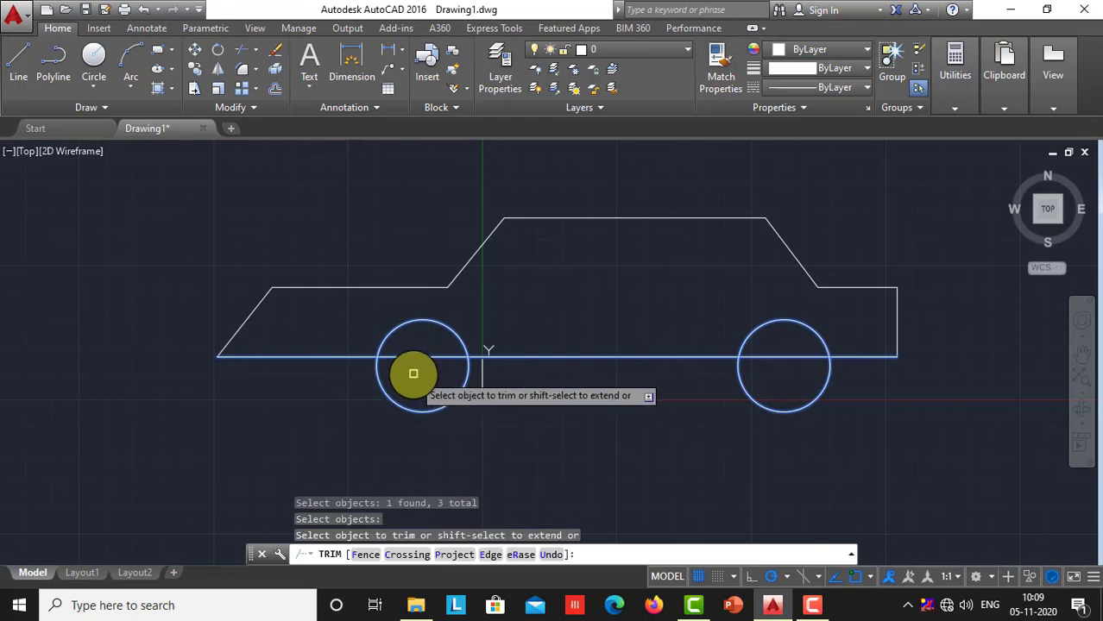
pyautogui.click(414, 355)
pyautogui.click(414, 356)
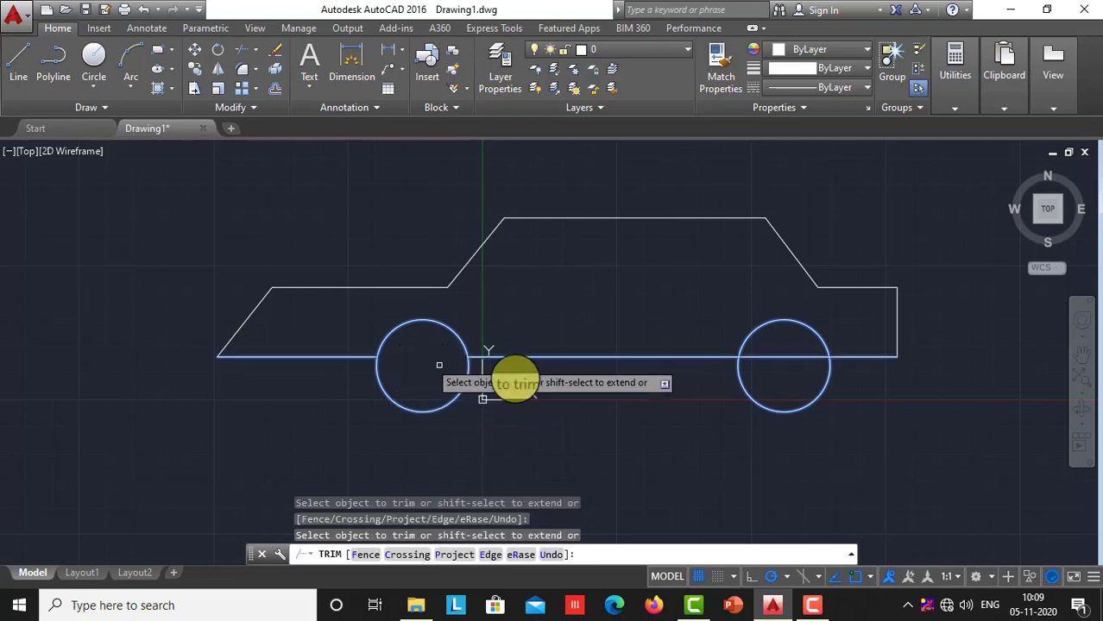
pyautogui.click(776, 356)
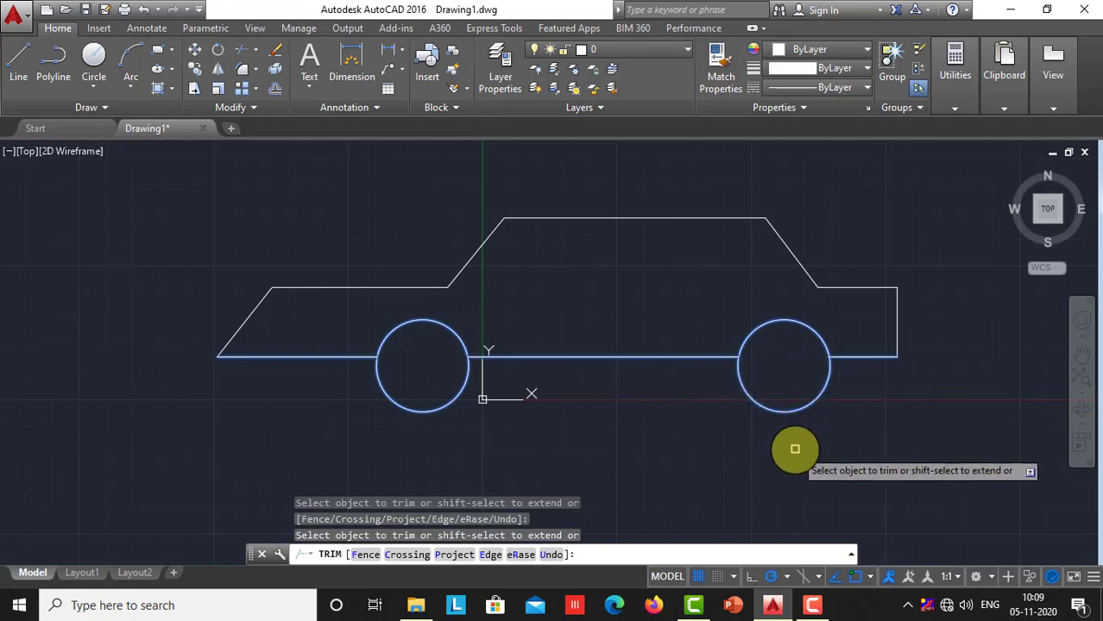
pyautogui.press('Return')
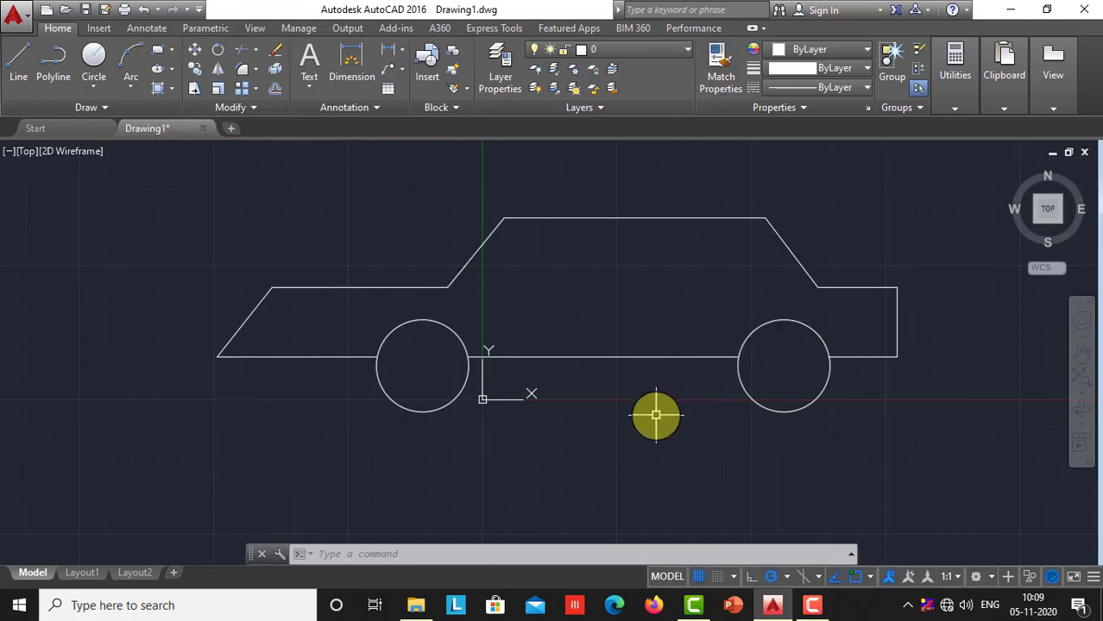
# Step: Extend the trunk line forward to the foot of the windshield, with the hood, windshield, roof and rear window lines as boundary edges
pyautogui.click(257, 52)
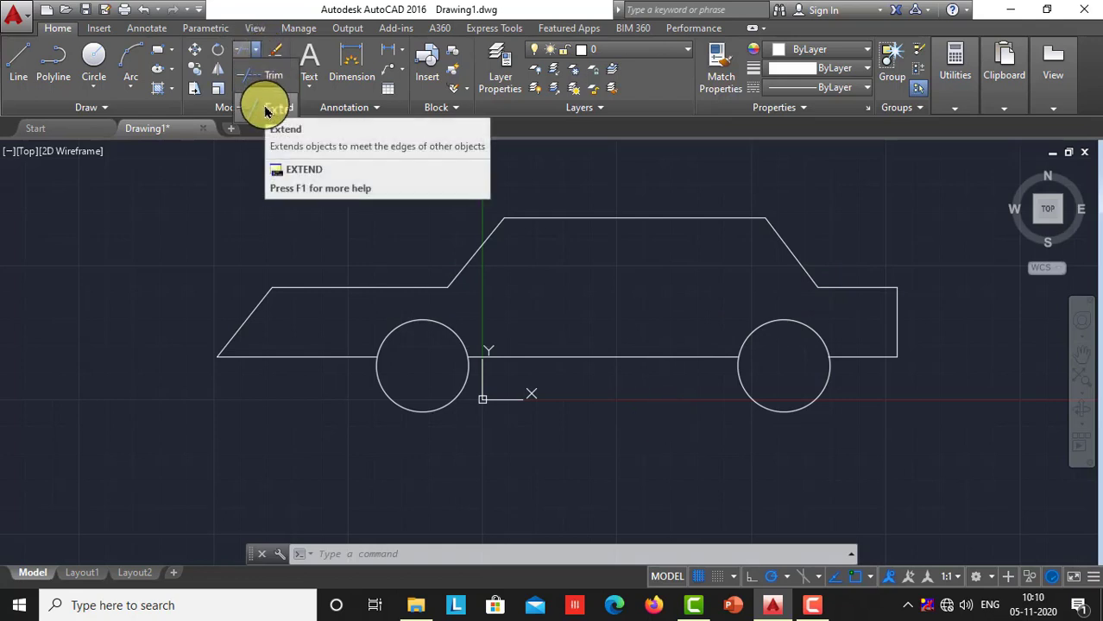
pyautogui.click(321, 500)
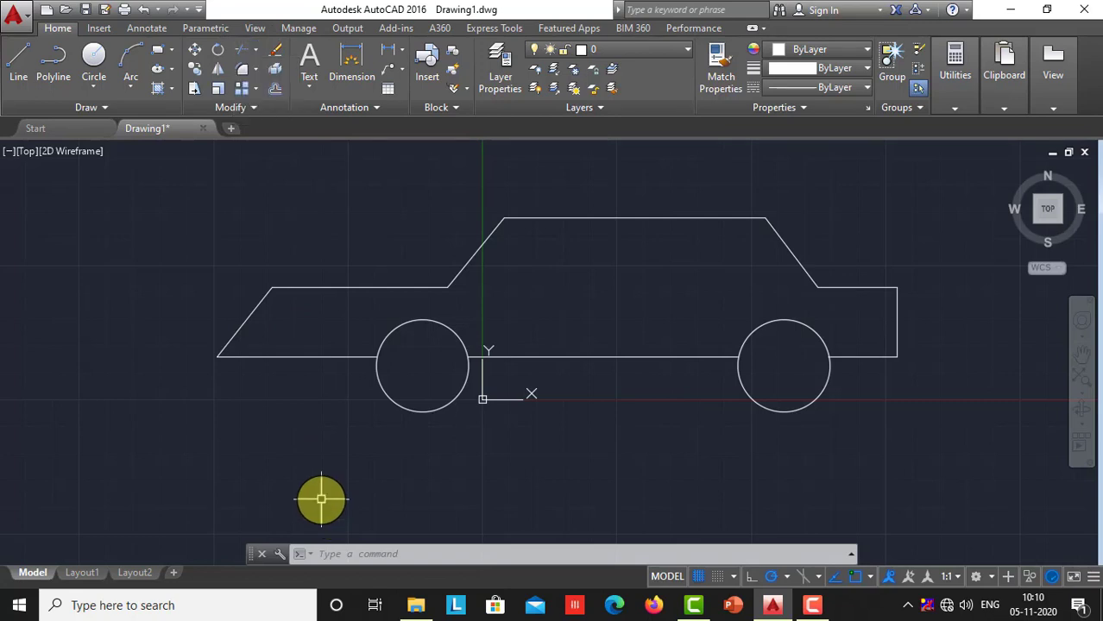
pyautogui.write('EXTENd')
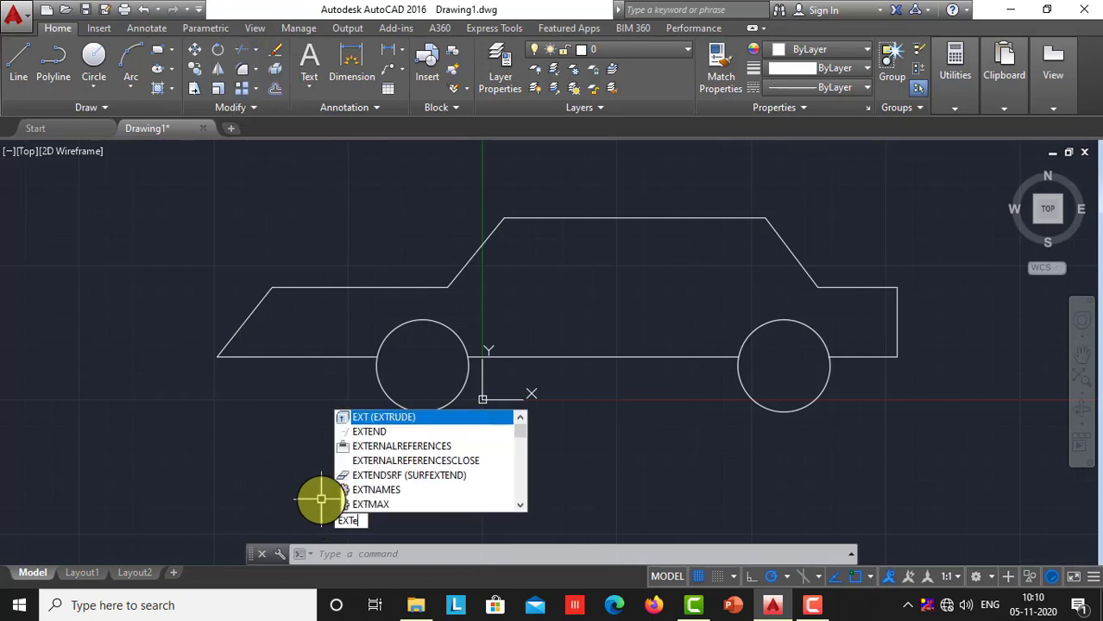
pyautogui.press('Return')
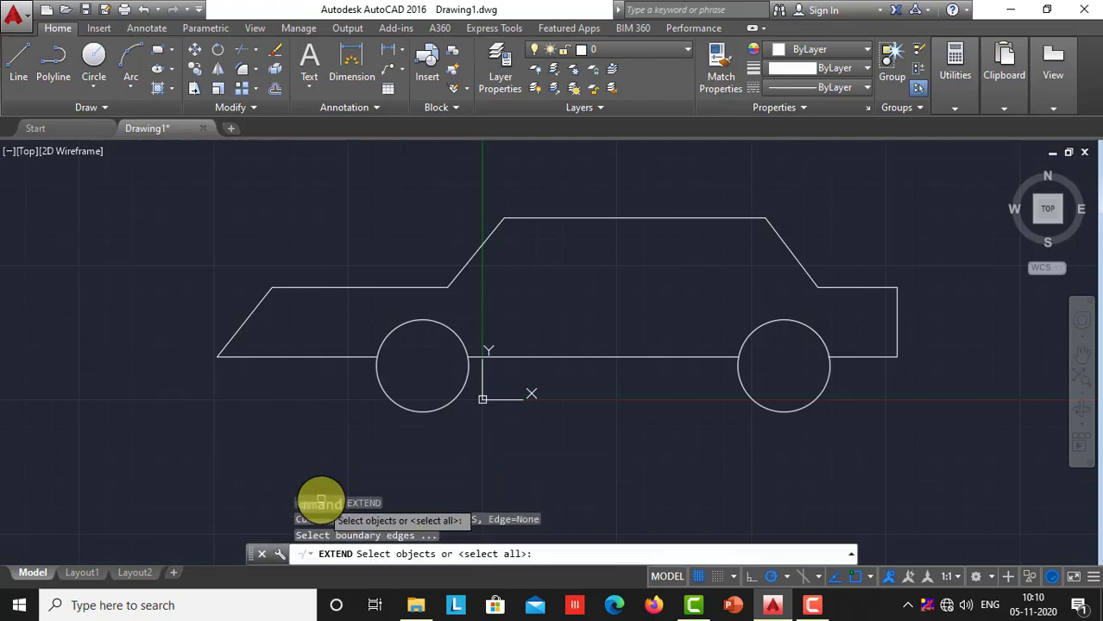
pyautogui.click(417, 286)
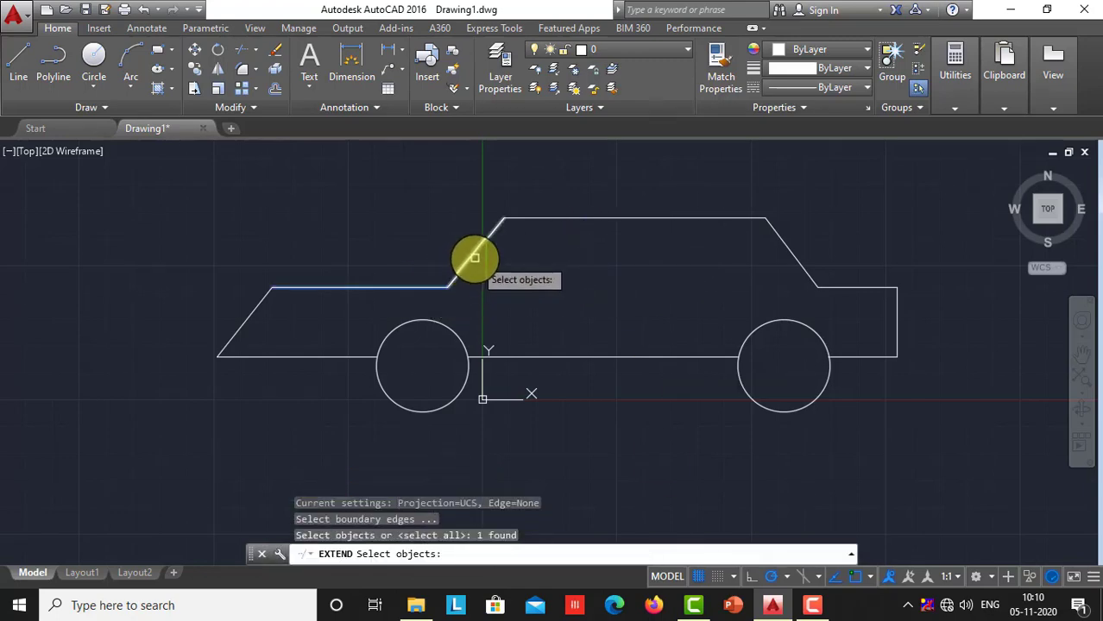
pyautogui.click(474, 257)
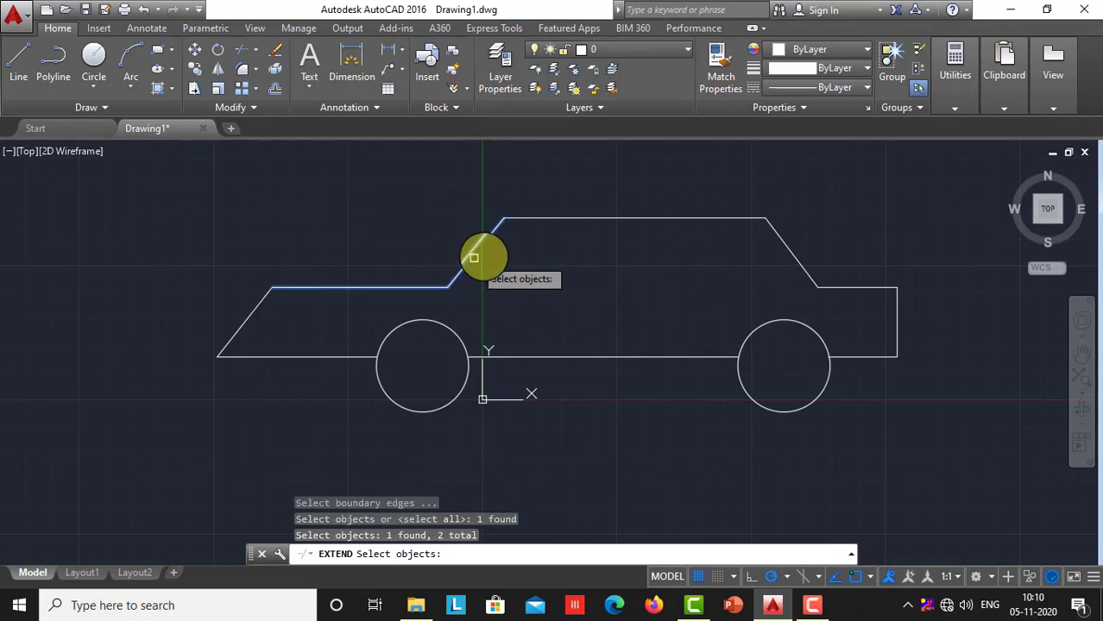
pyautogui.click(536, 221)
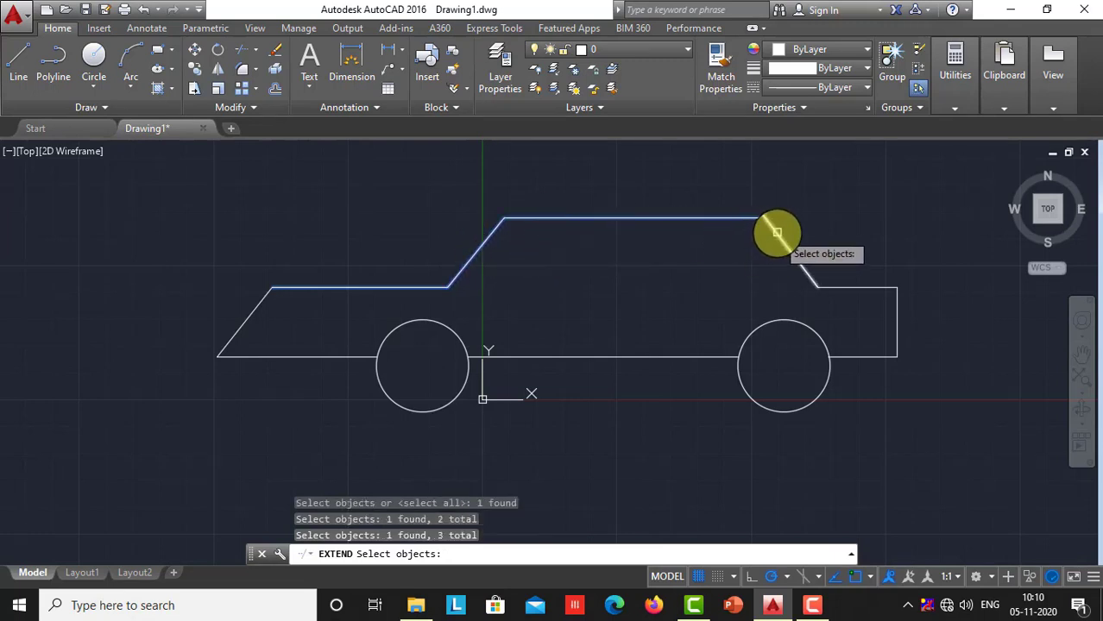
pyautogui.click(776, 237)
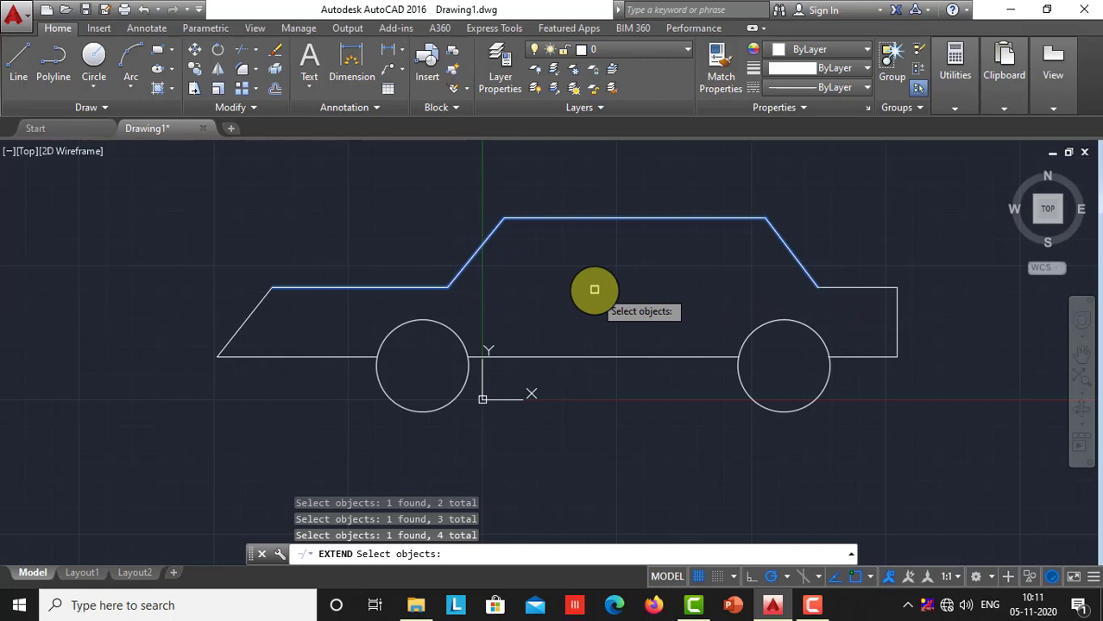
pyautogui.press('Return')
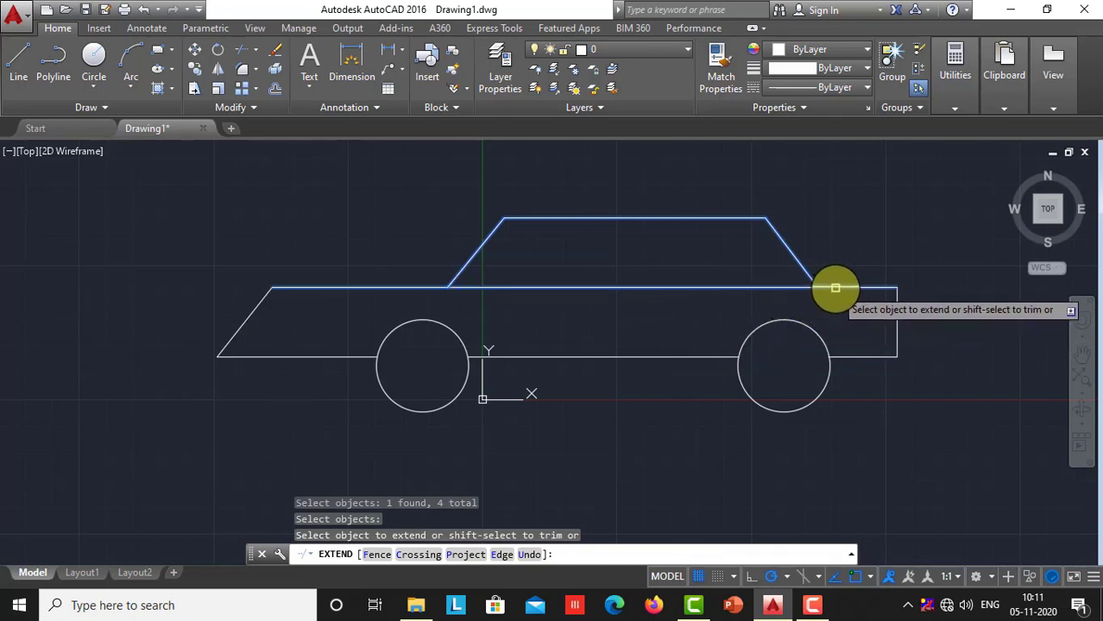
pyautogui.click(815, 285)
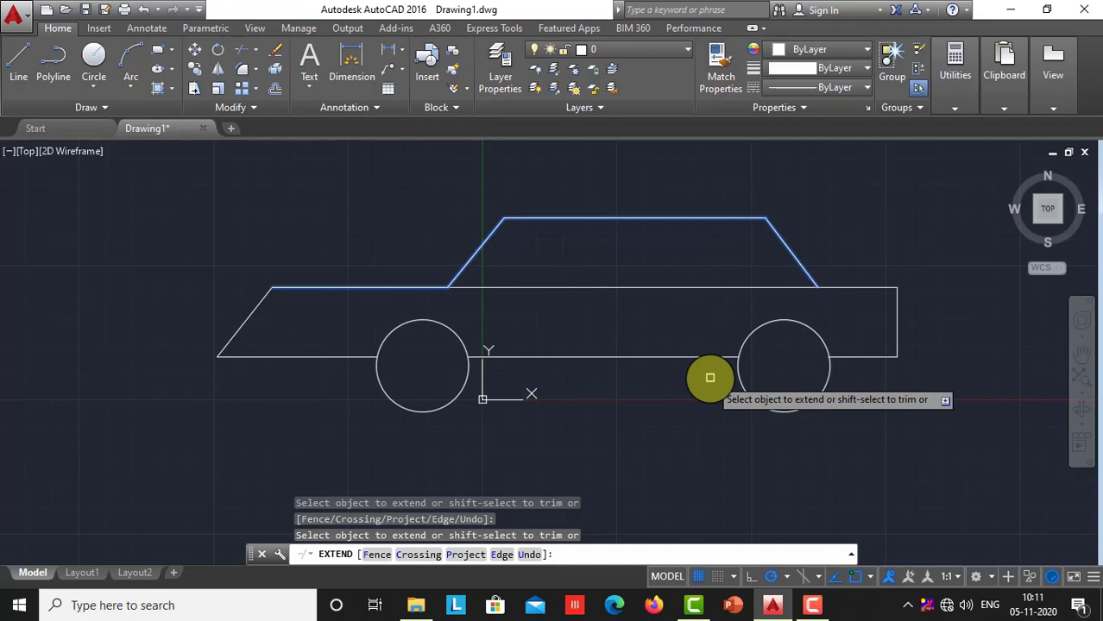
pyautogui.press('Return')
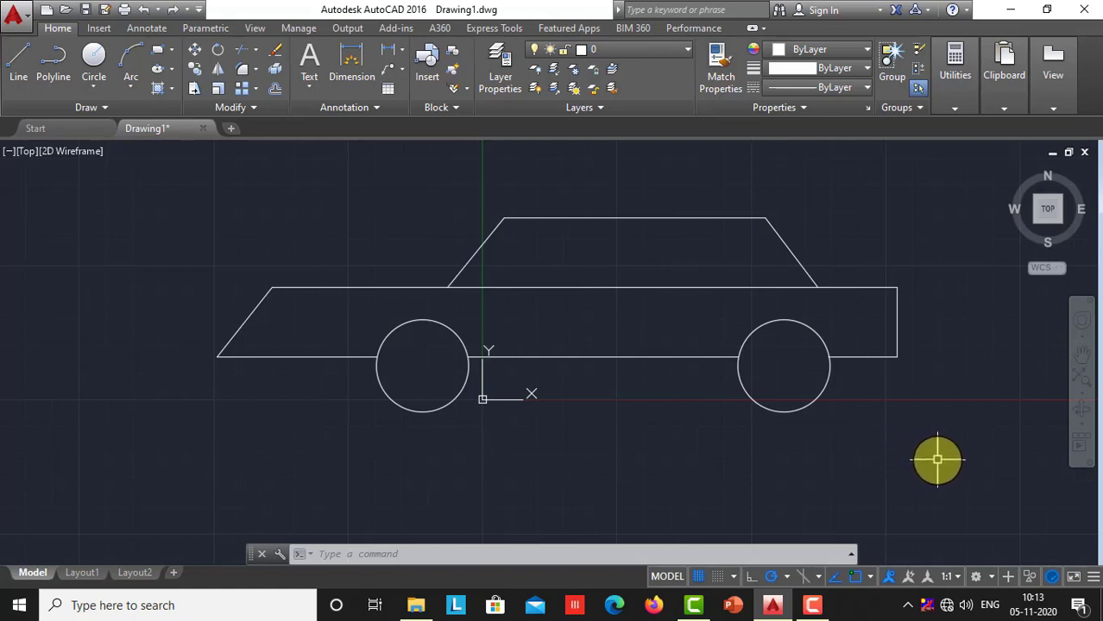
# Step: Erase the entire car drawing, including the body lines and both wheels
pyautogui.click(939, 463)
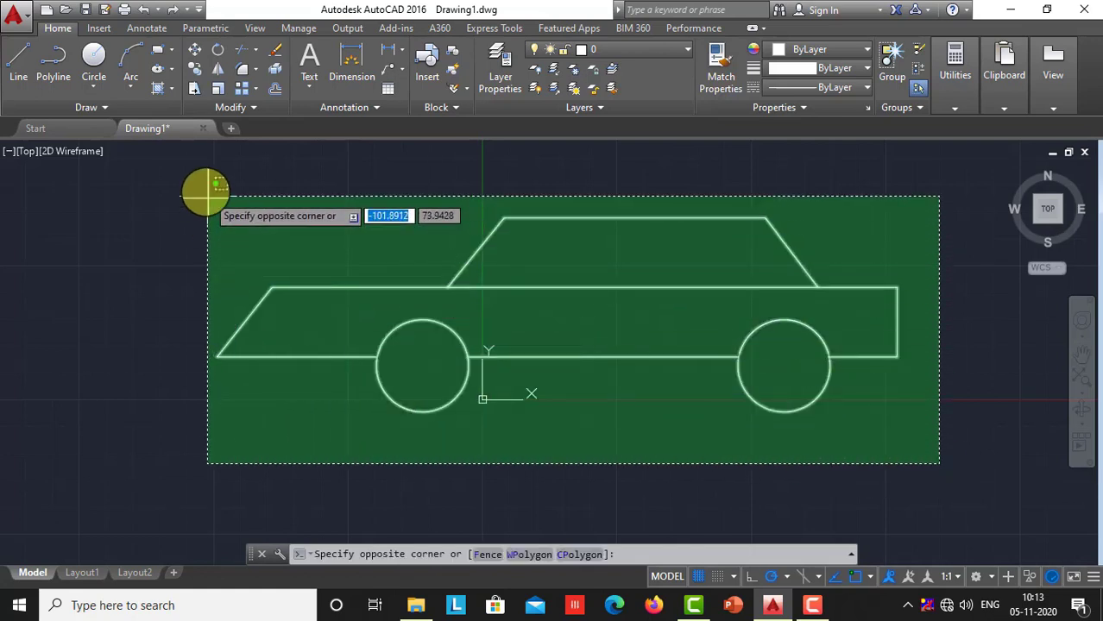
pyautogui.click(205, 188)
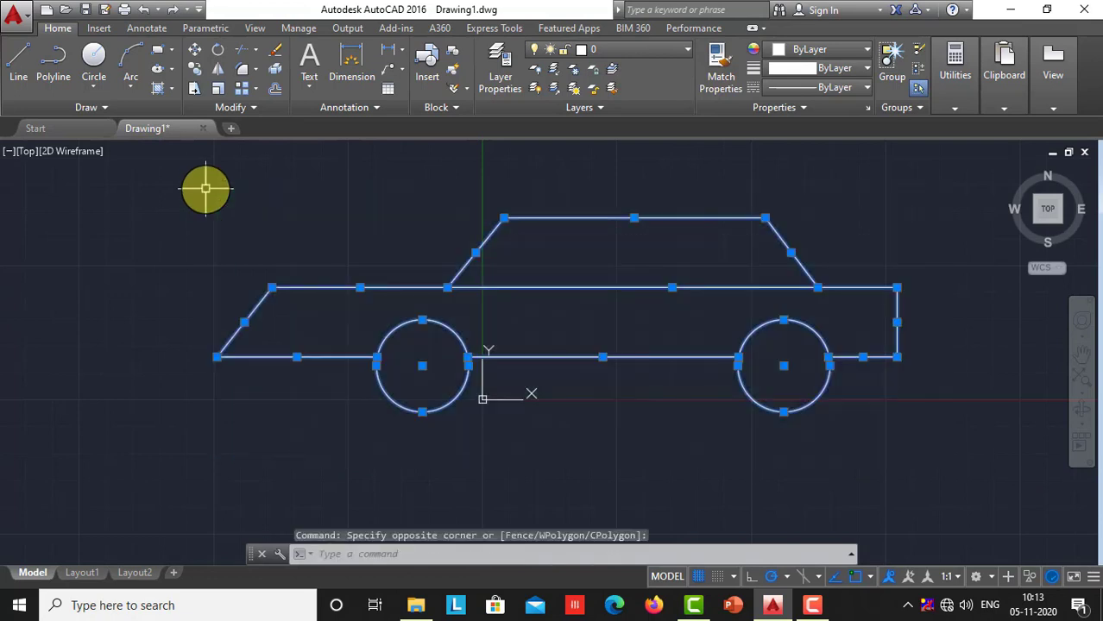
pyautogui.press('Delete')
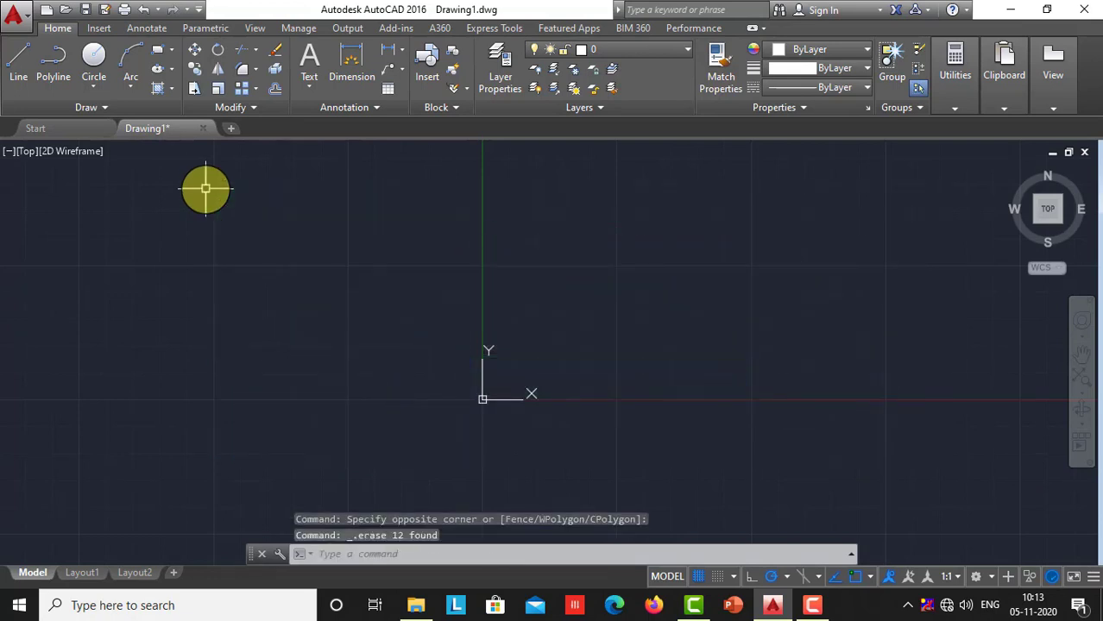
# Step: Draw a single horizontal line about 172 mm long above the origin, crossing the vertical axis
pyautogui.click(259, 112)
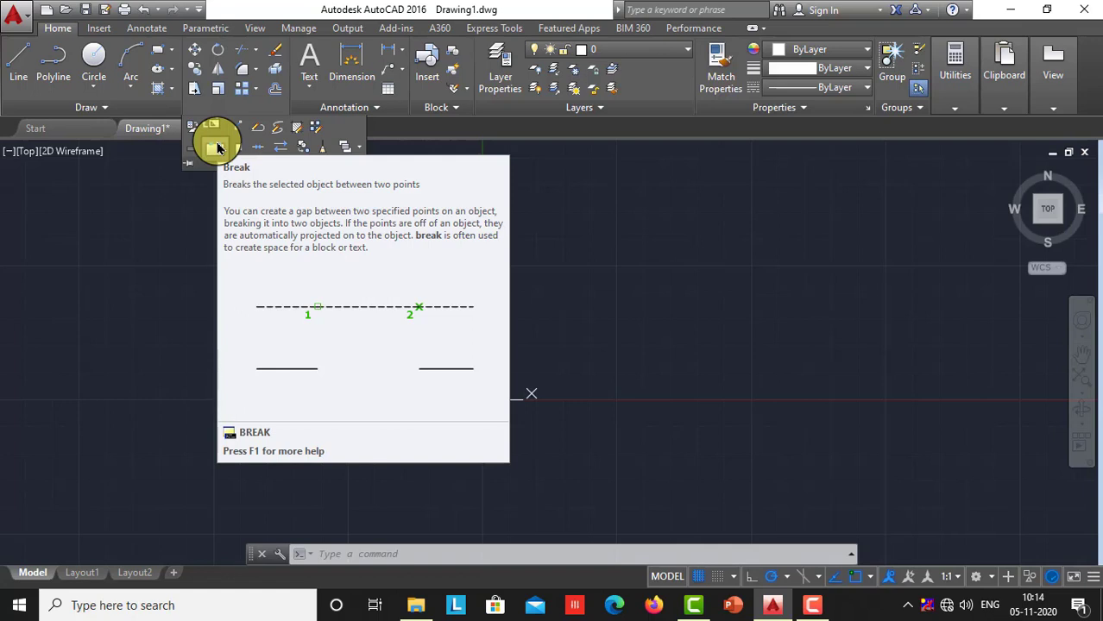
pyautogui.click(26, 52)
pyautogui.click(224, 269)
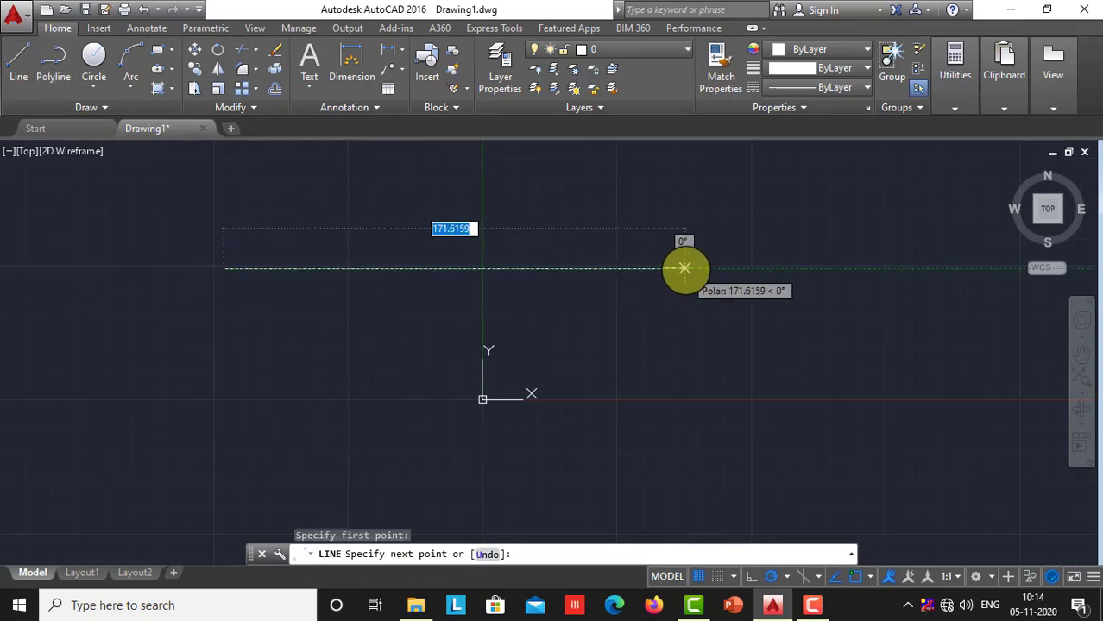
pyautogui.click(683, 268)
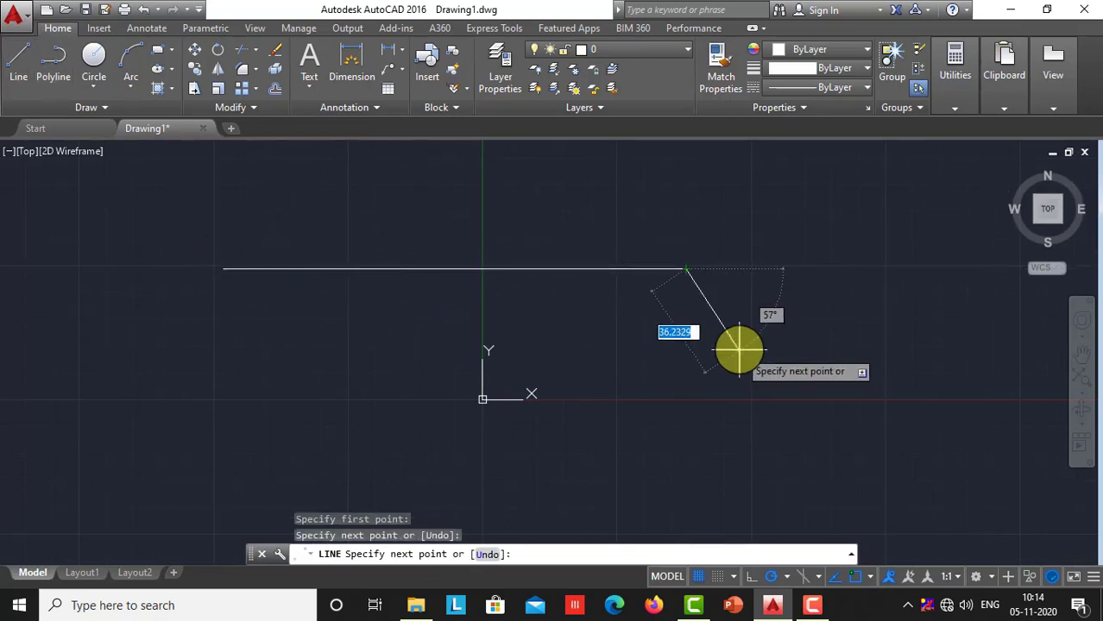
pyautogui.press('Escape')
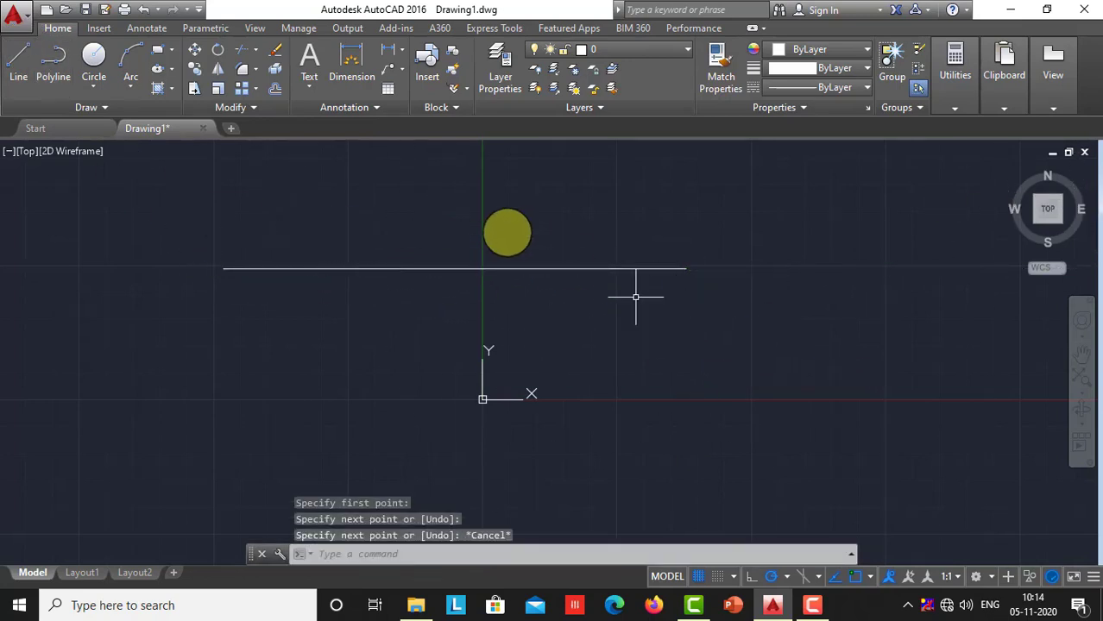
# Step: Break the horizontal line between two points, removing its middle part from just under one third to about three quarters of its length
pyautogui.click(253, 110)
pyautogui.click(216, 145)
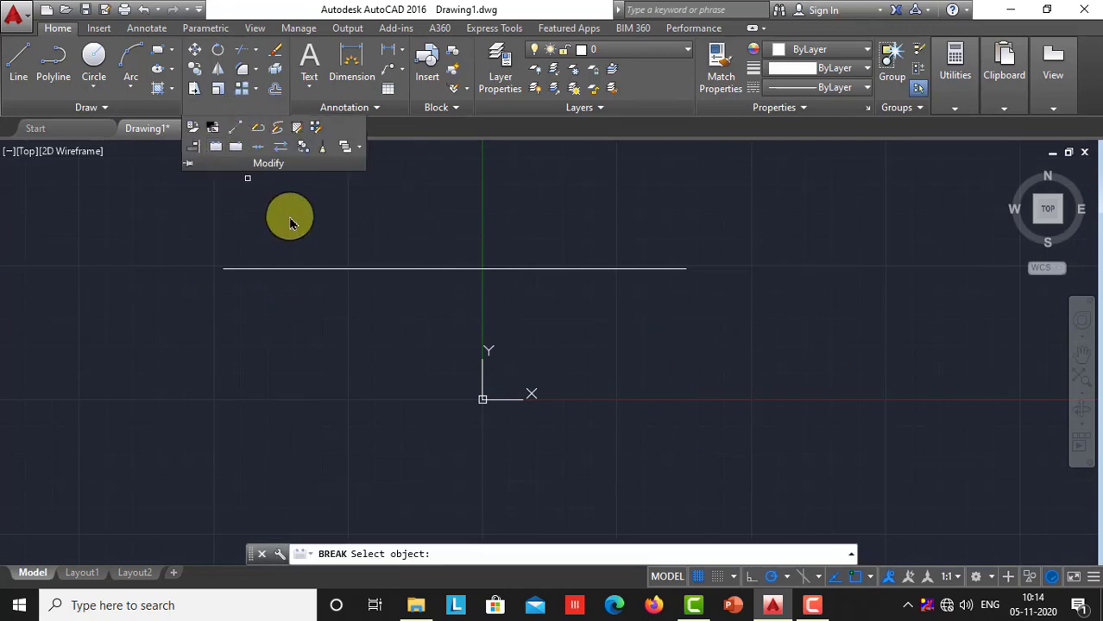
pyautogui.click(359, 268)
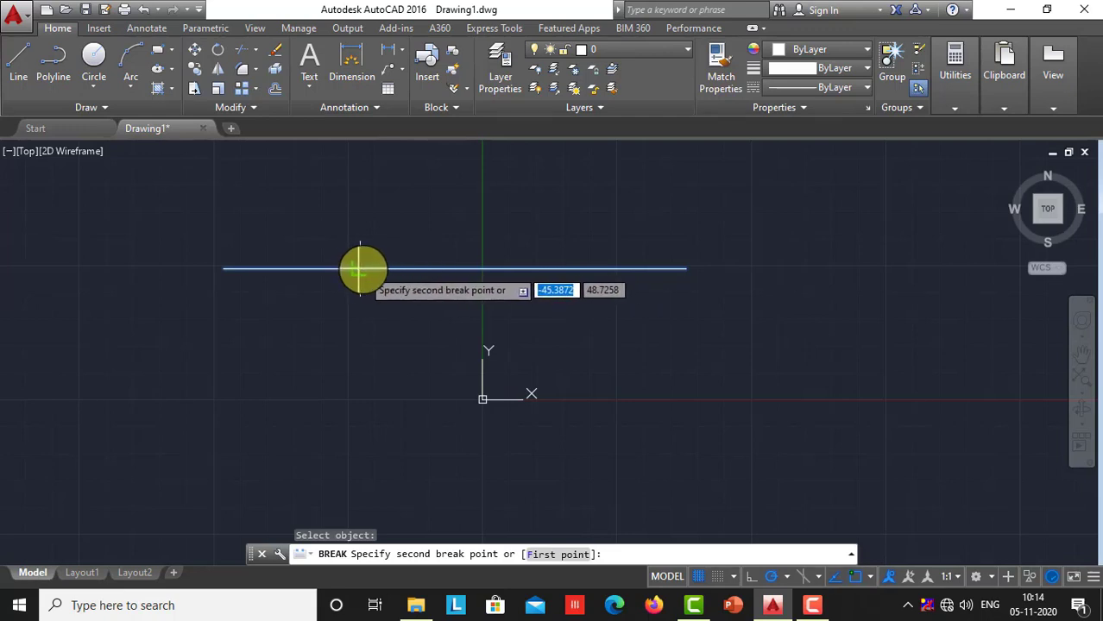
pyautogui.click(569, 268)
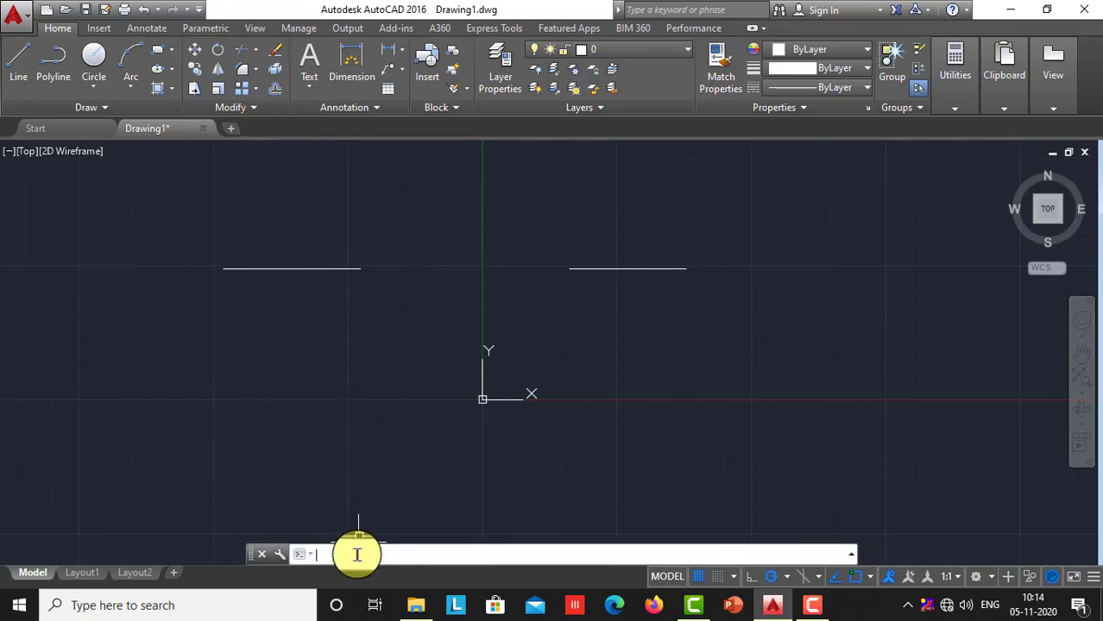
# Step: Join the two collinear line segments across the gap into one line
pyautogui.write('oin')
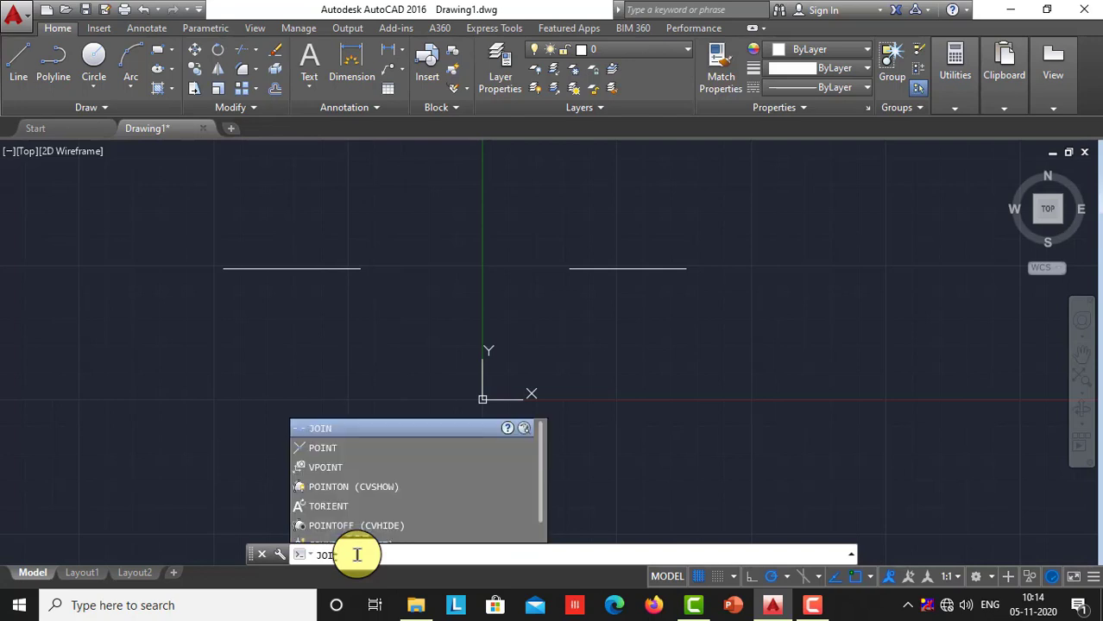
pyautogui.press('BackSpace')
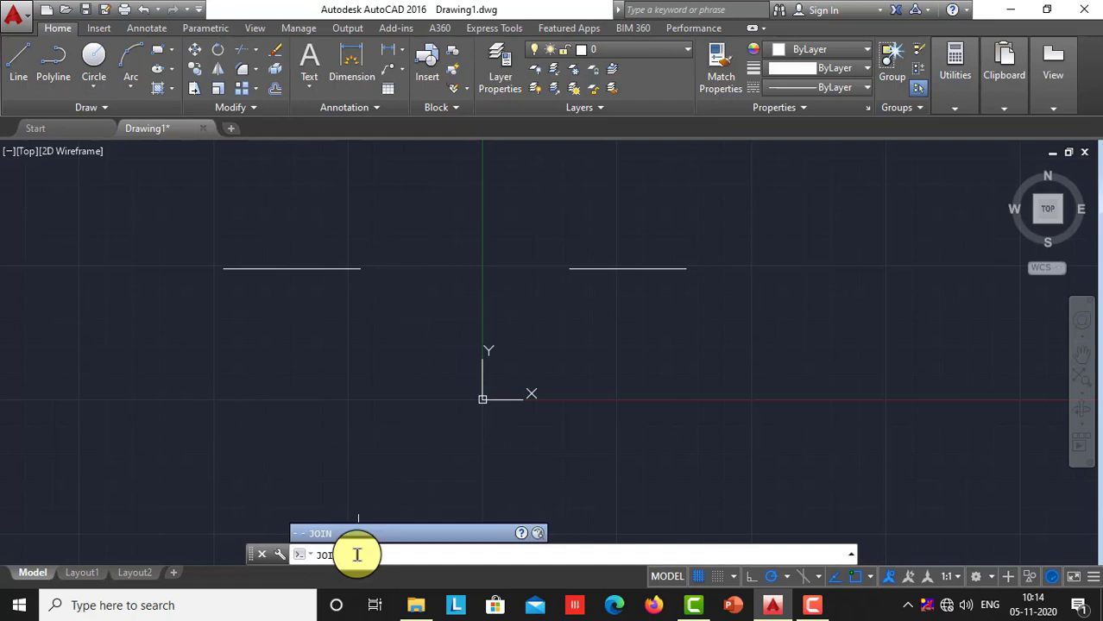
pyautogui.press('Return')
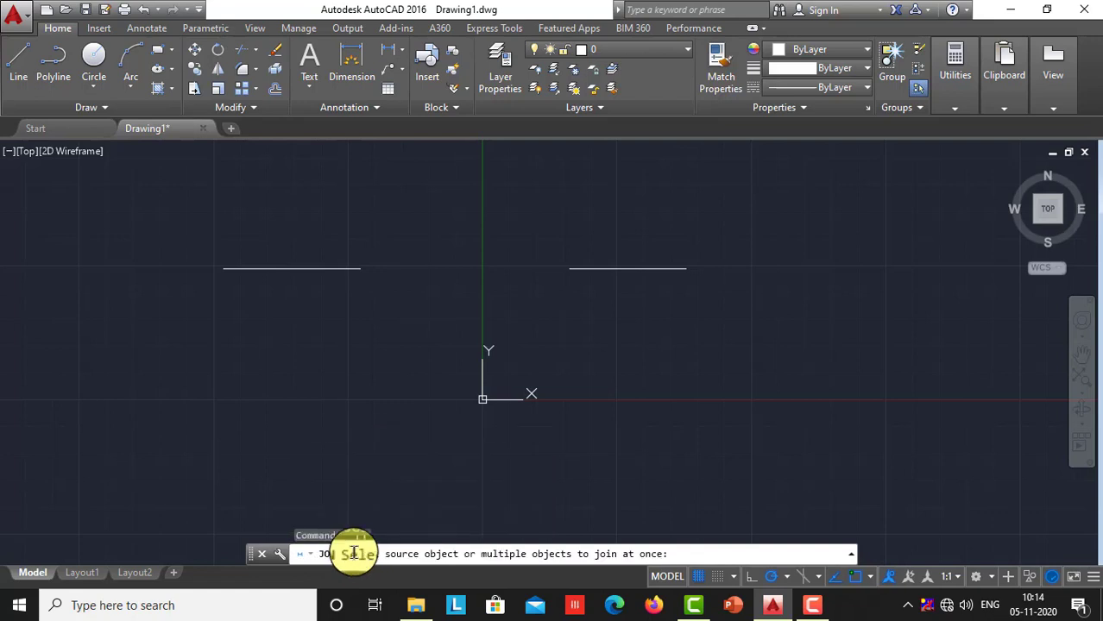
pyautogui.click(602, 268)
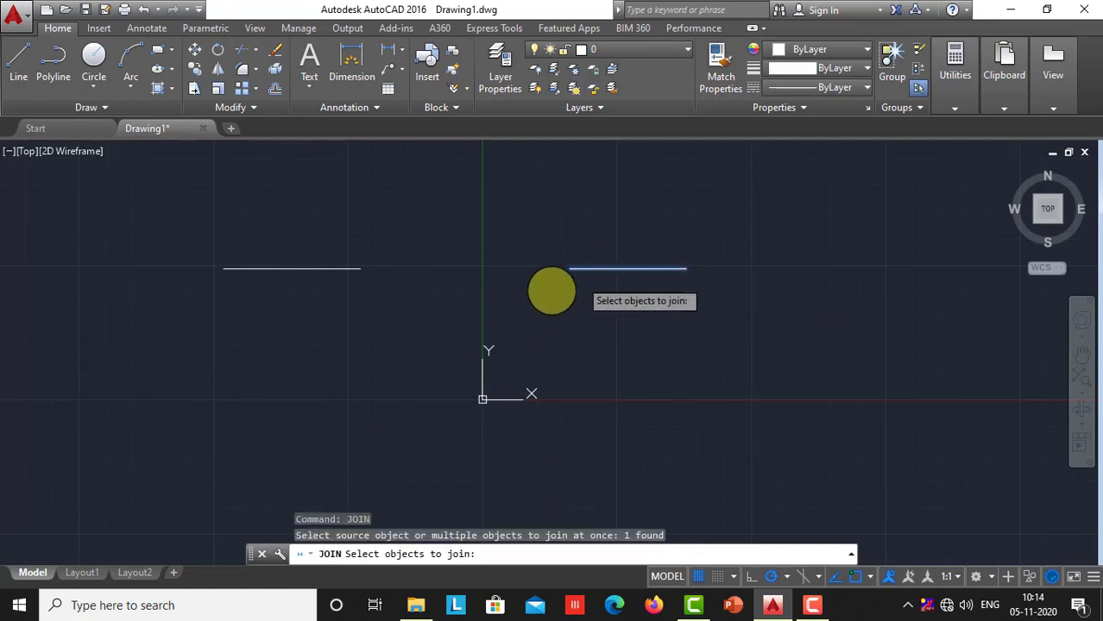
pyautogui.click(312, 268)
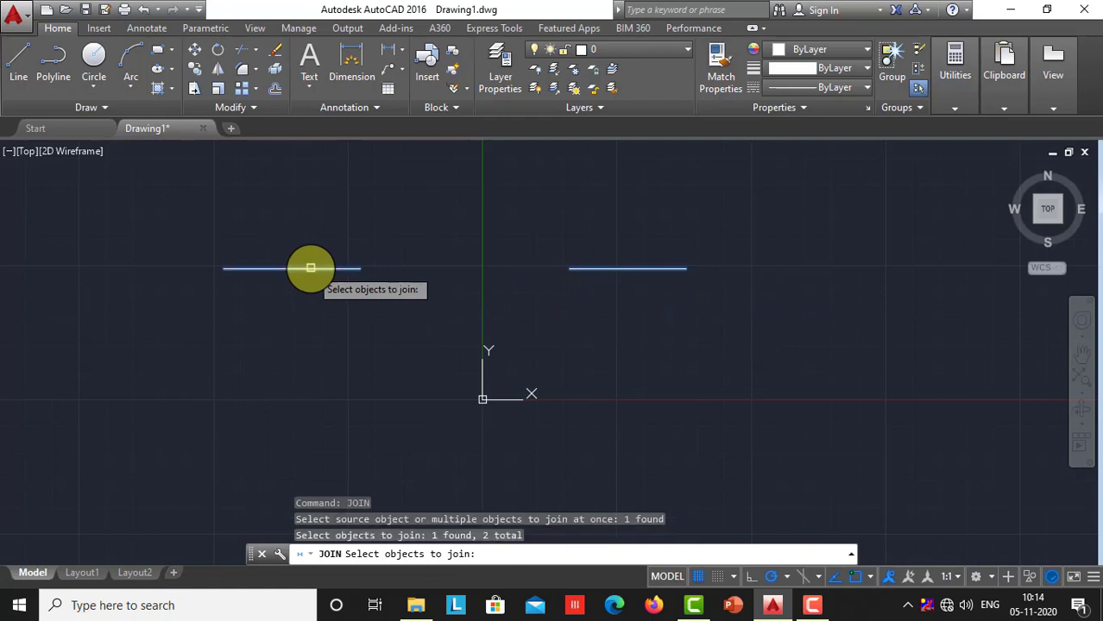
pyautogui.press('Return')
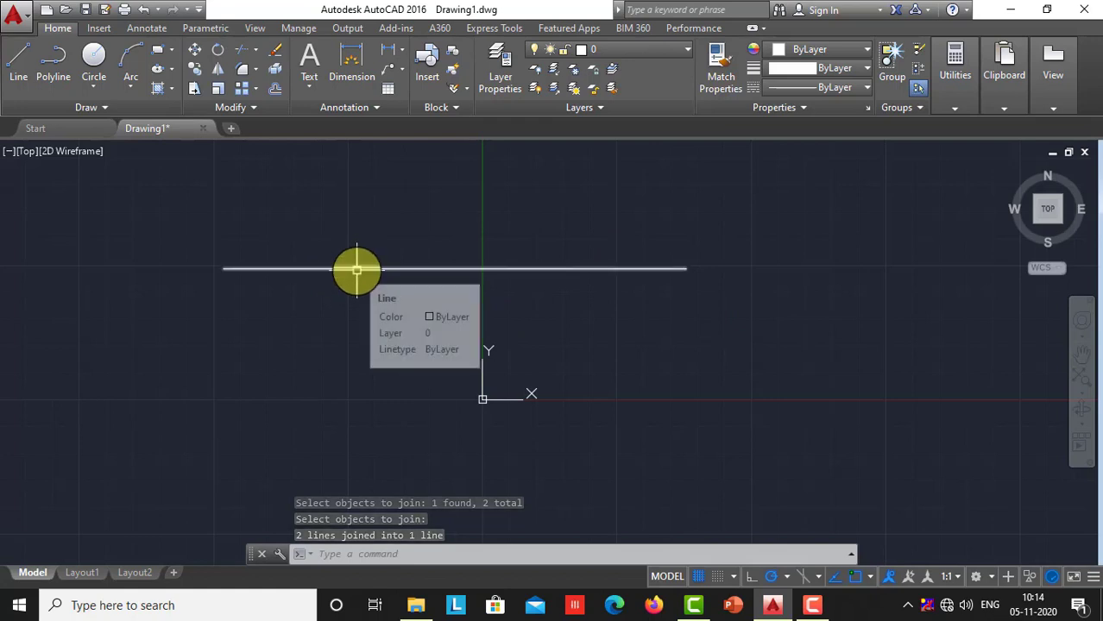
# Step: Split the horizontal line into two segments at its midpoint with Break at Point
pyautogui.click(255, 107)
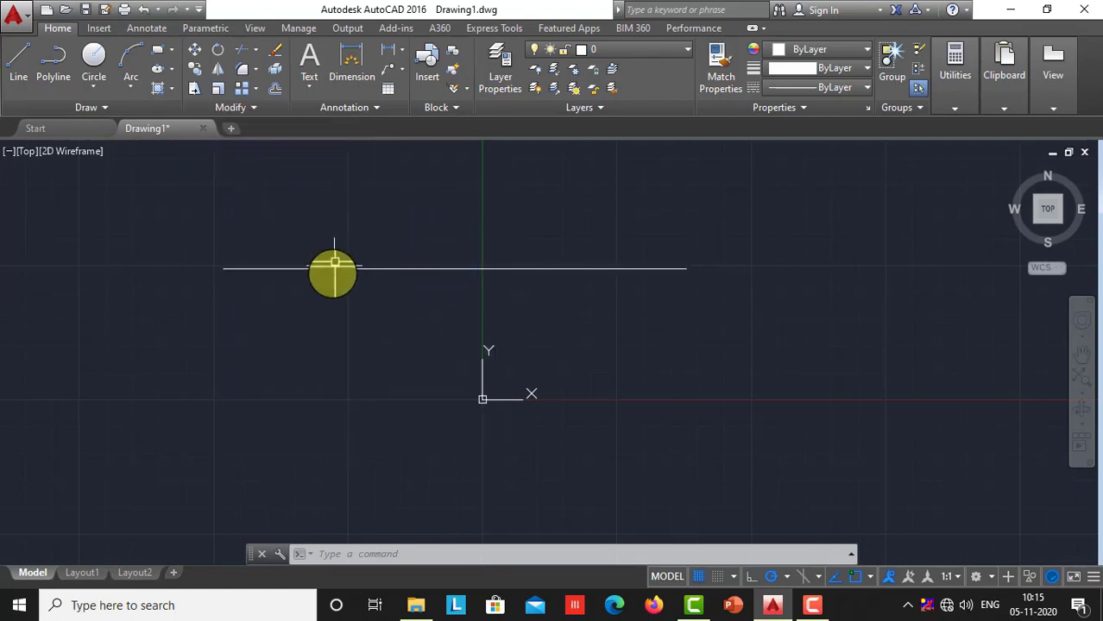
pyautogui.click(255, 111)
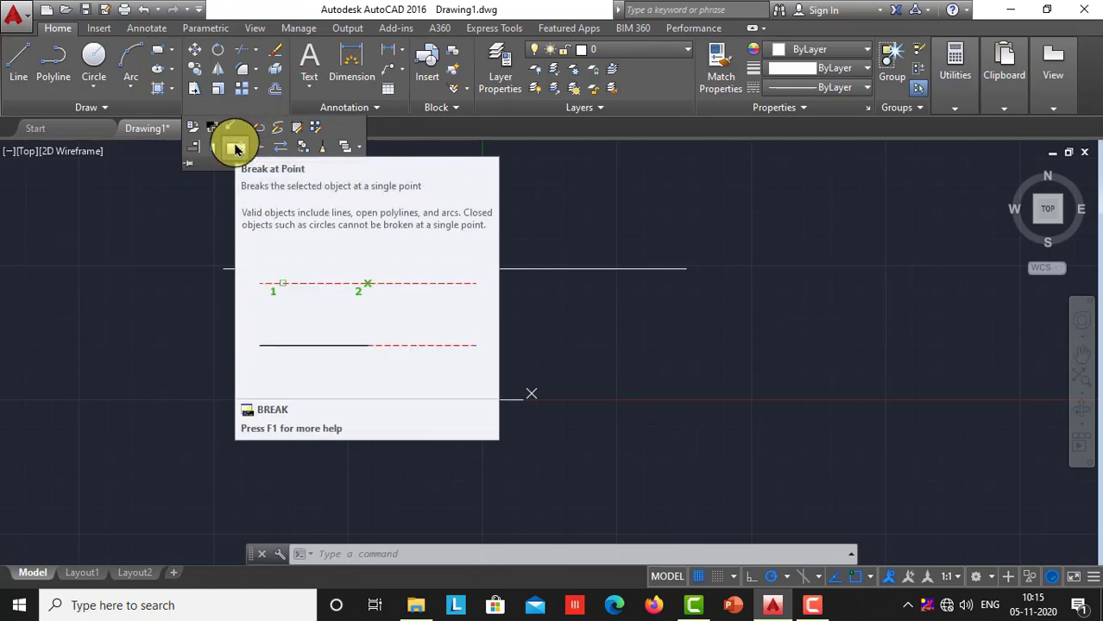
pyautogui.click(236, 149)
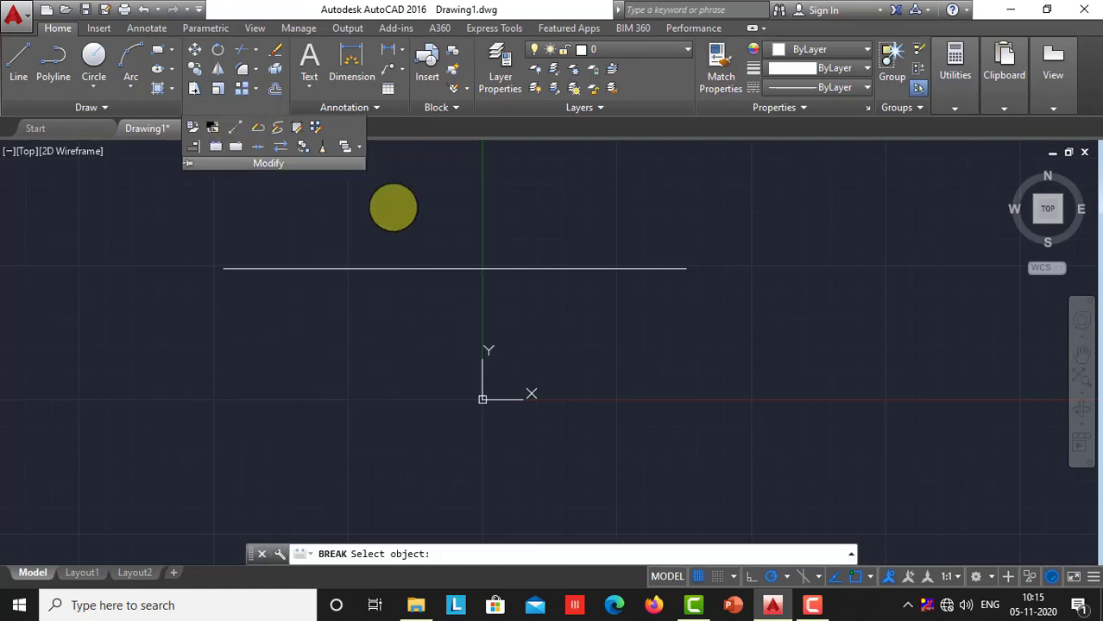
pyautogui.click(521, 270)
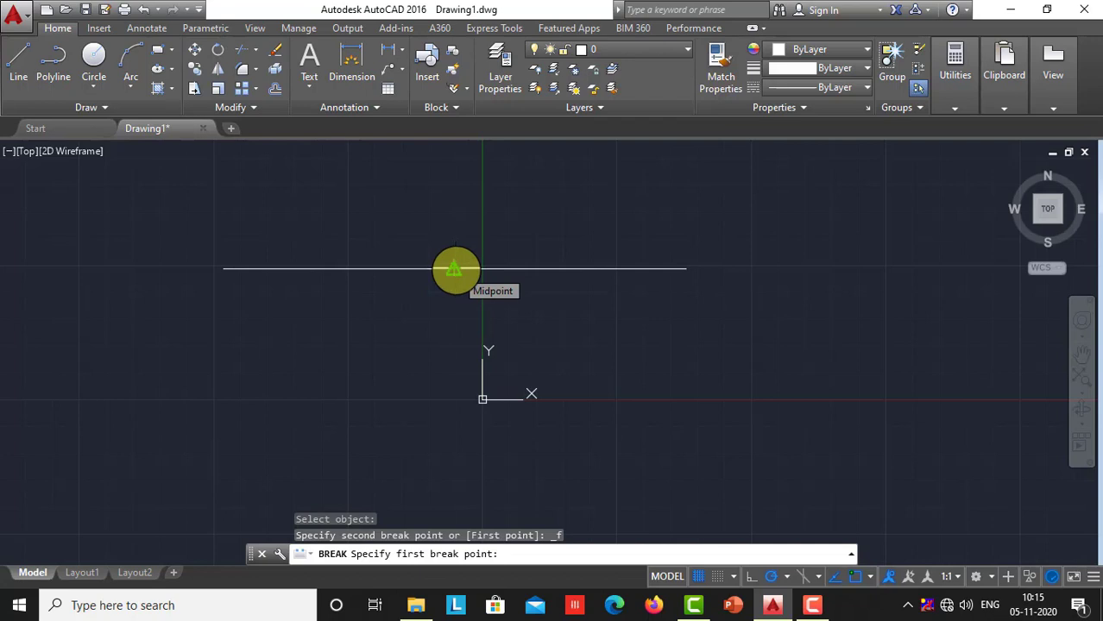
pyautogui.click(455, 270)
# Step: Join the two touching halves of the horizontal line back into a single line
pyautogui.click(593, 269)
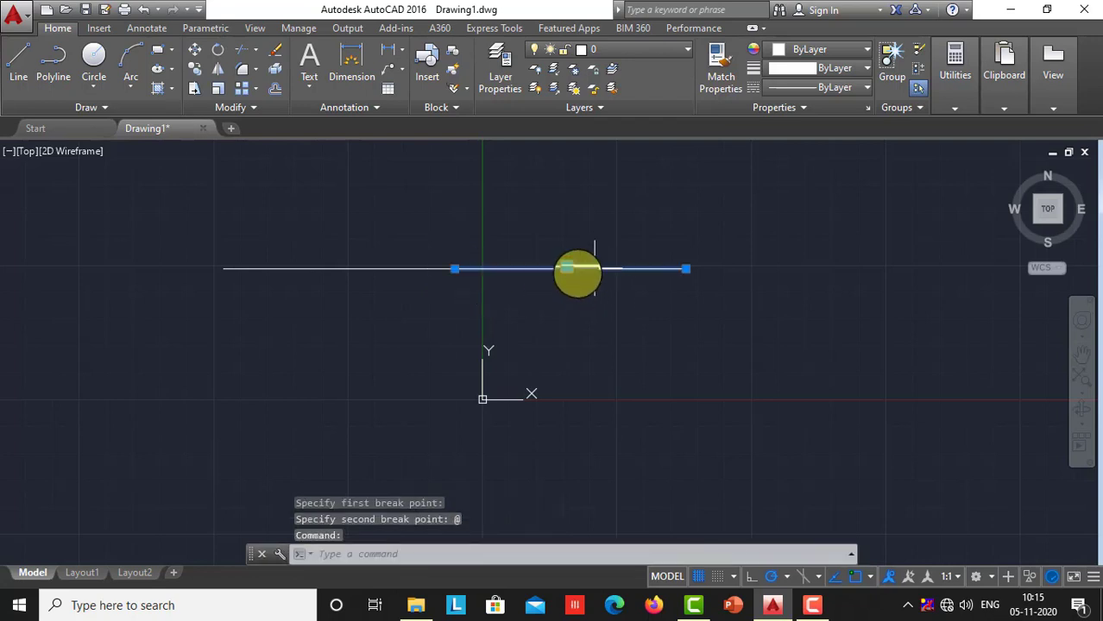
pyautogui.click(391, 269)
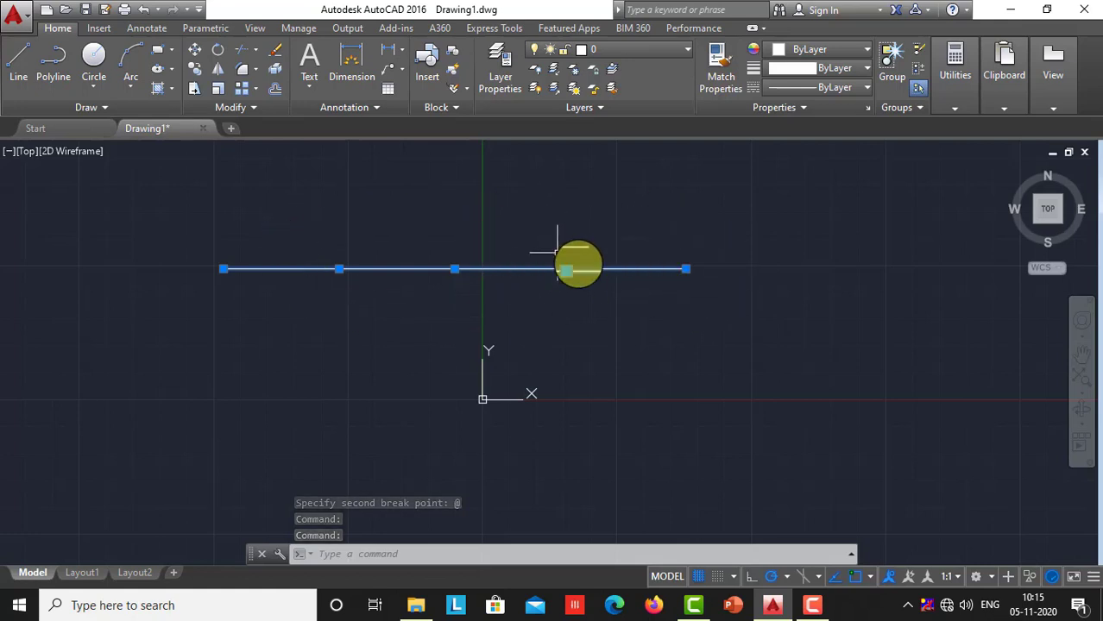
pyautogui.click(262, 114)
pyautogui.click(257, 128)
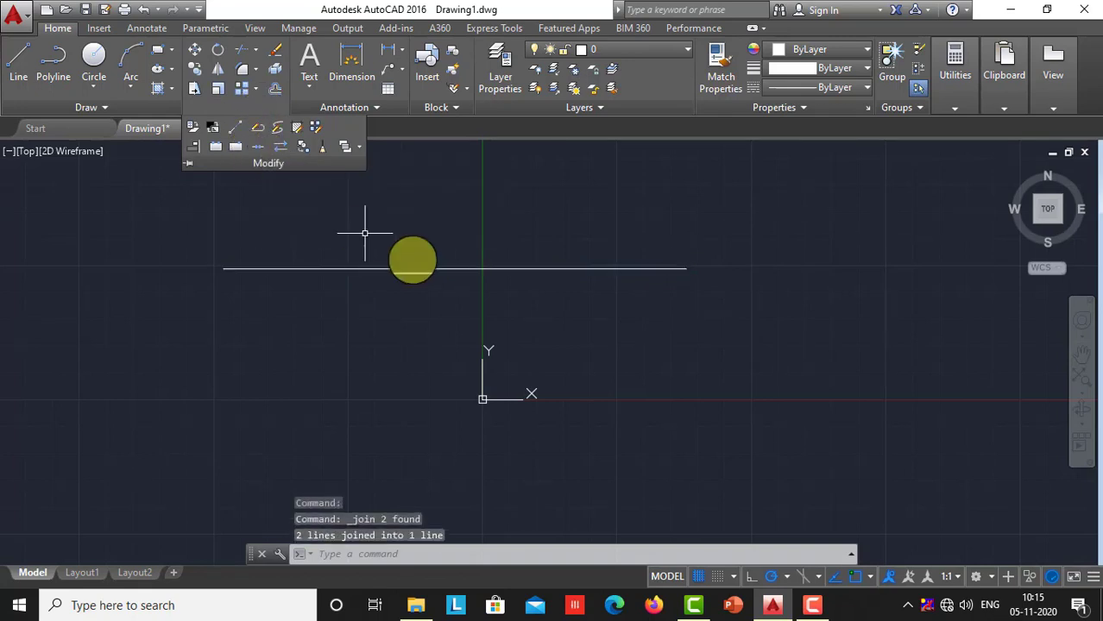
pyautogui.click(413, 268)
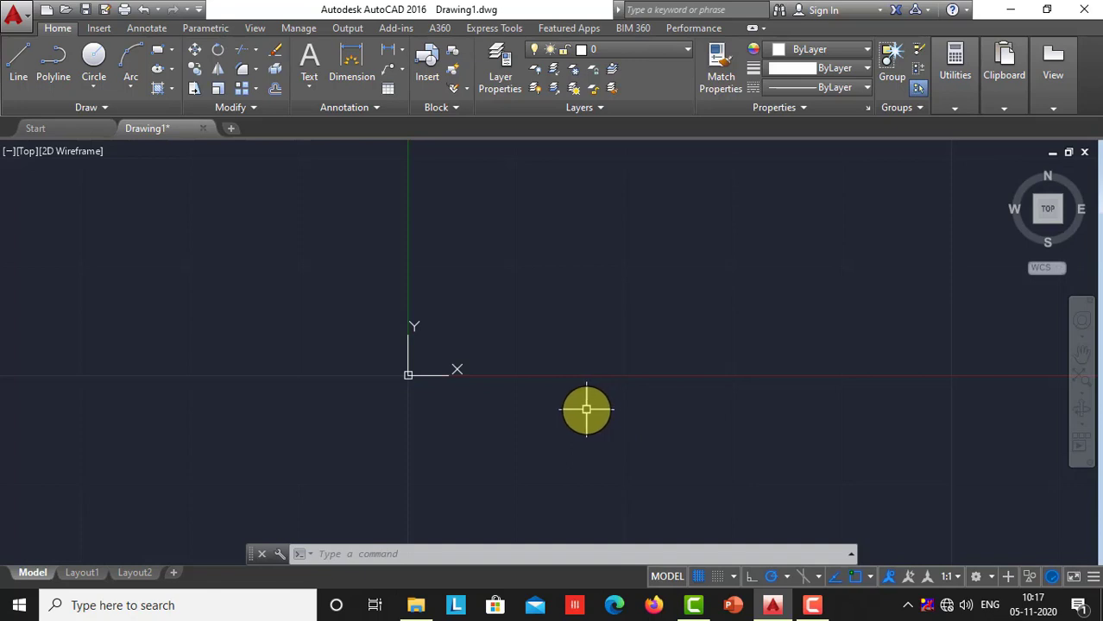
# Step: Draw a wide rectangle enclosing the origin, roughly two and a half times as wide as it is tall
pyautogui.click(156, 54)
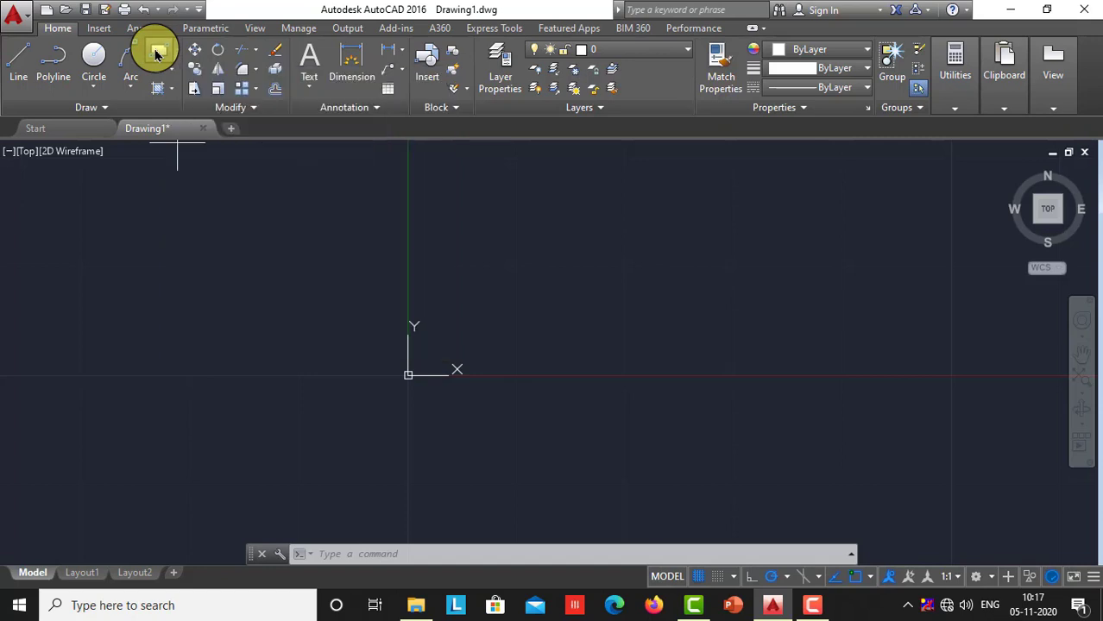
pyautogui.click(311, 233)
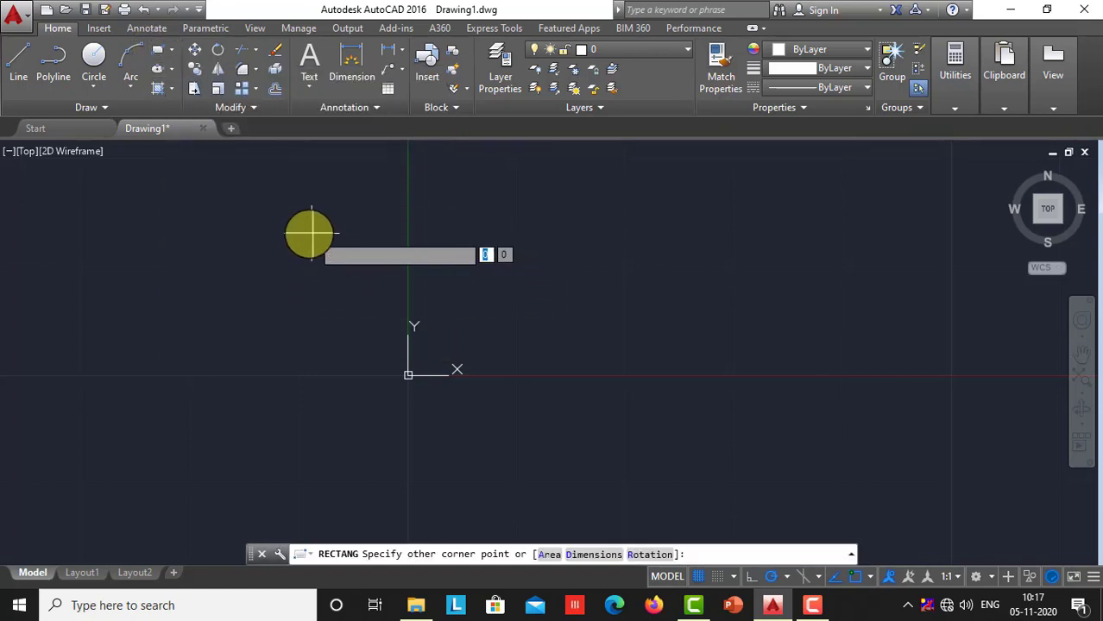
pyautogui.click(744, 397)
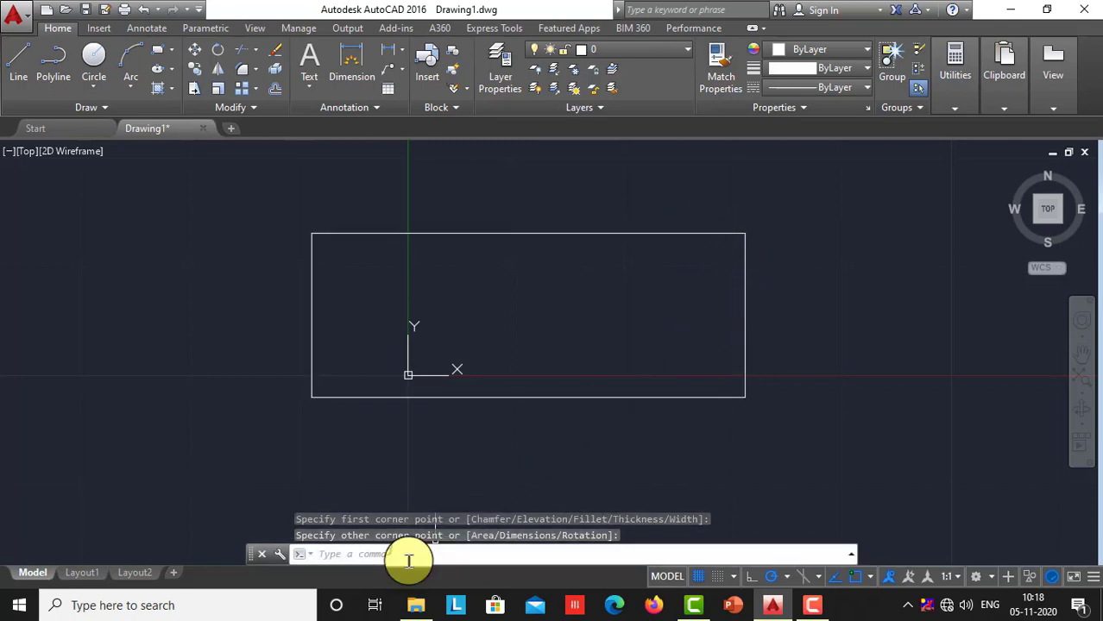
# Step: Chamfer the rectangle's upper-right corner with first and second chamfer distances of 5
pyautogui.write('ha')
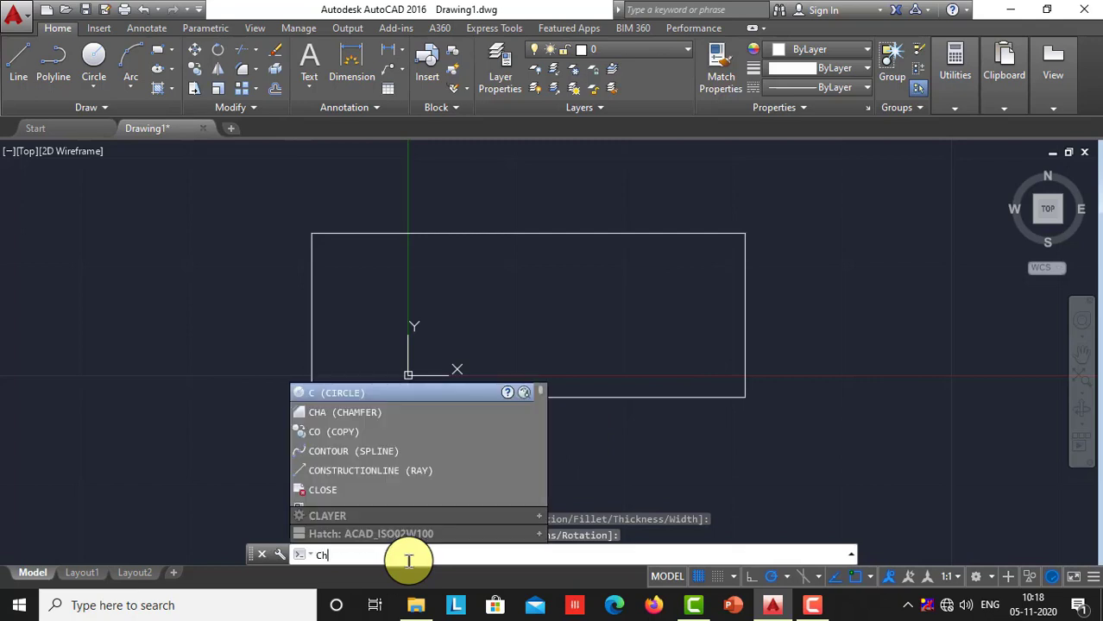
pyautogui.write('MFER')
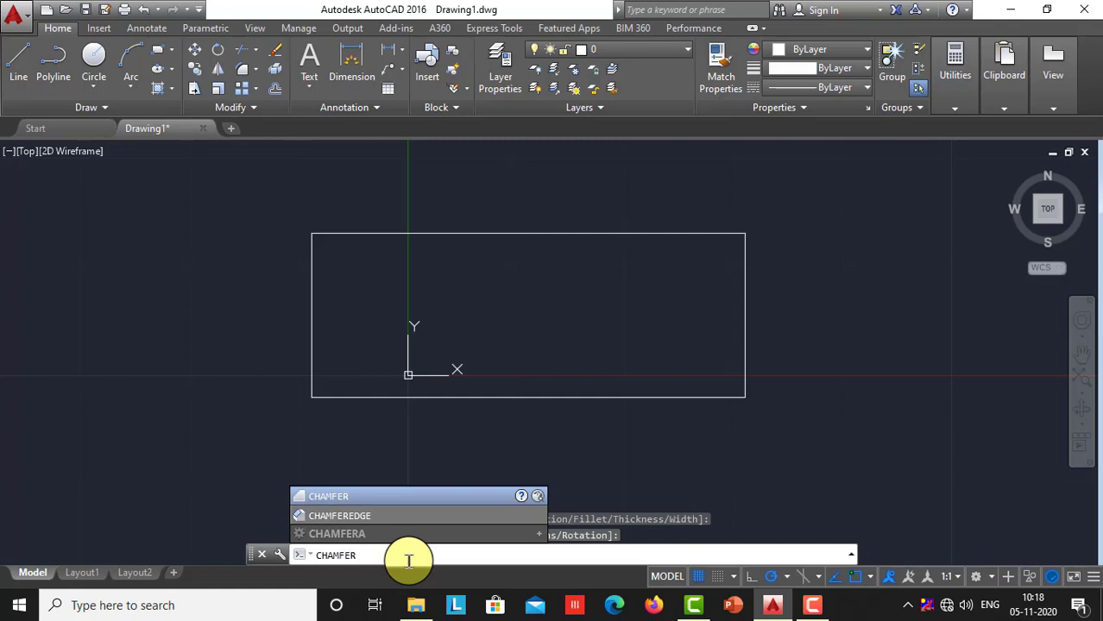
pyautogui.press('Return')
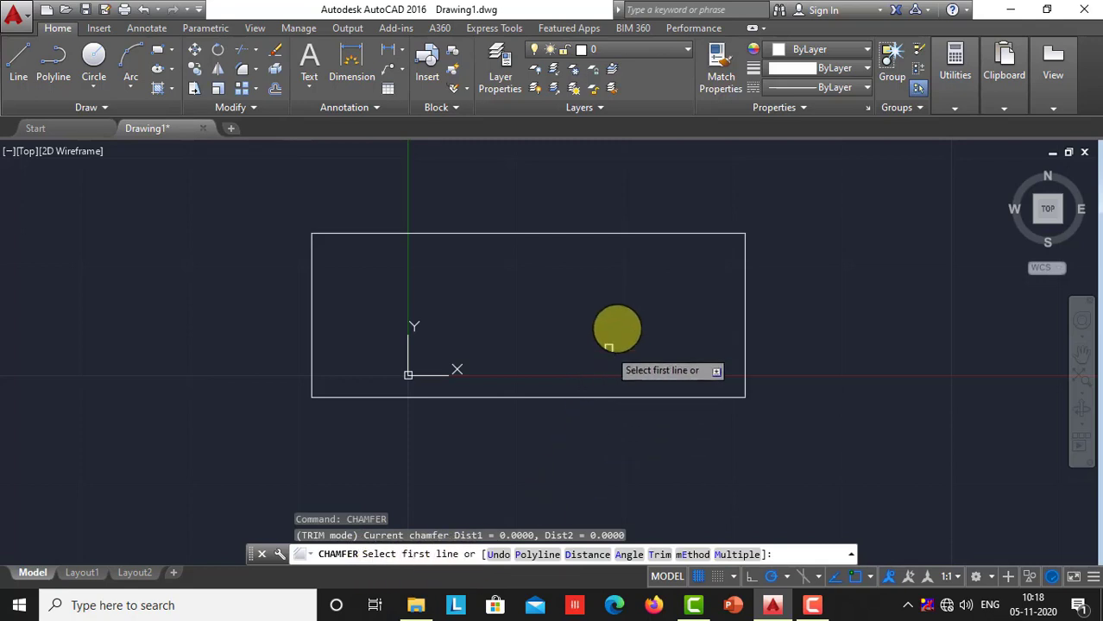
pyautogui.click(658, 233)
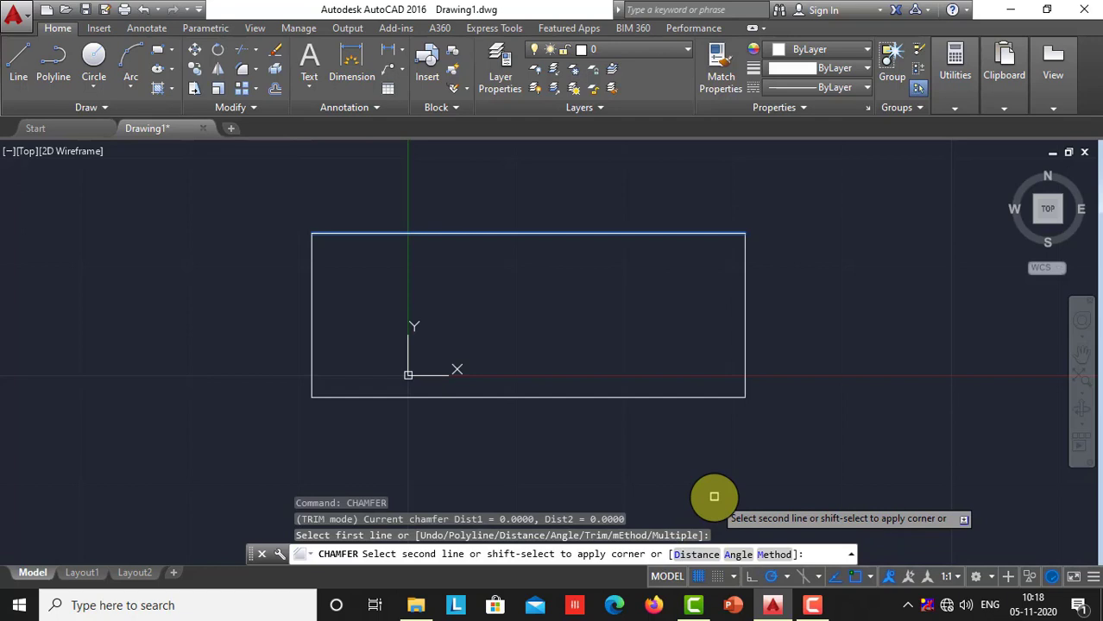
pyautogui.press('Return')
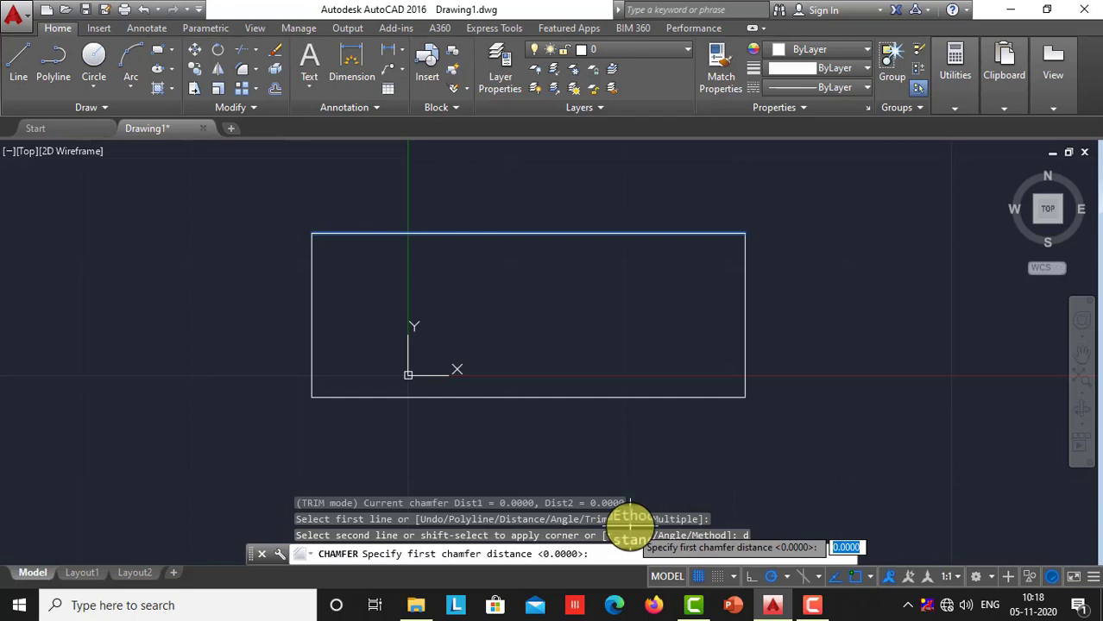
pyautogui.write('5')
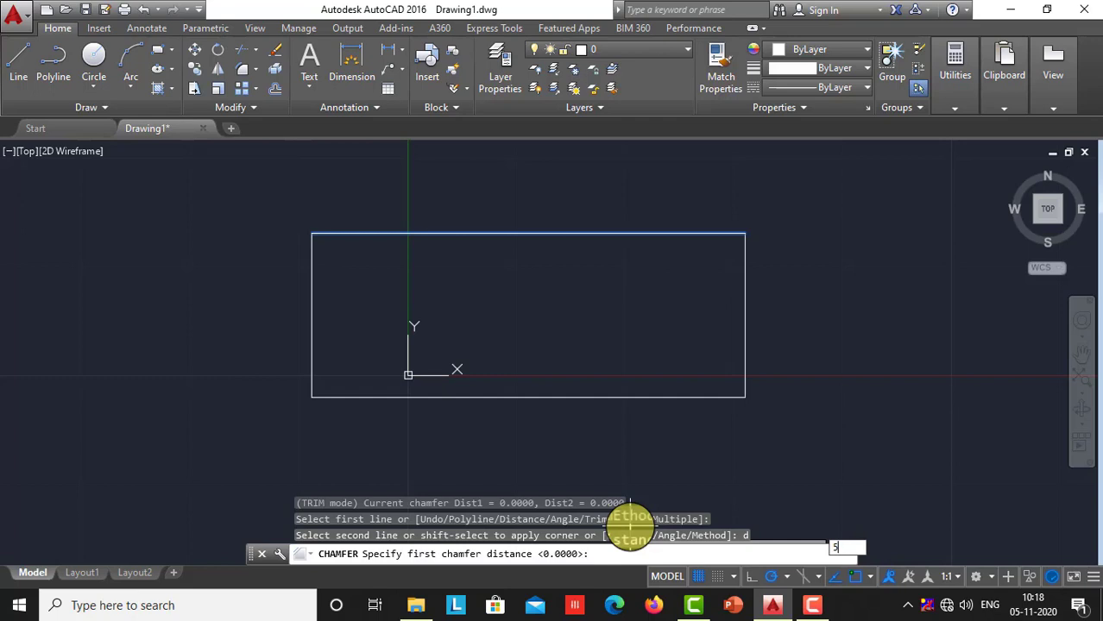
pyautogui.press('Return')
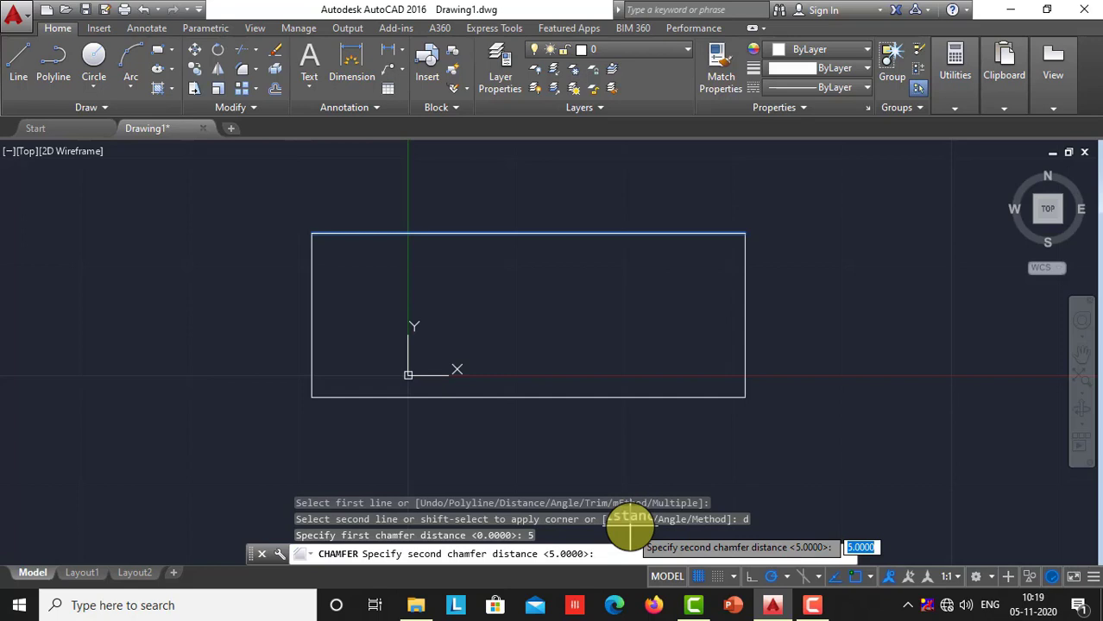
pyautogui.write('5')
pyautogui.press('Return')
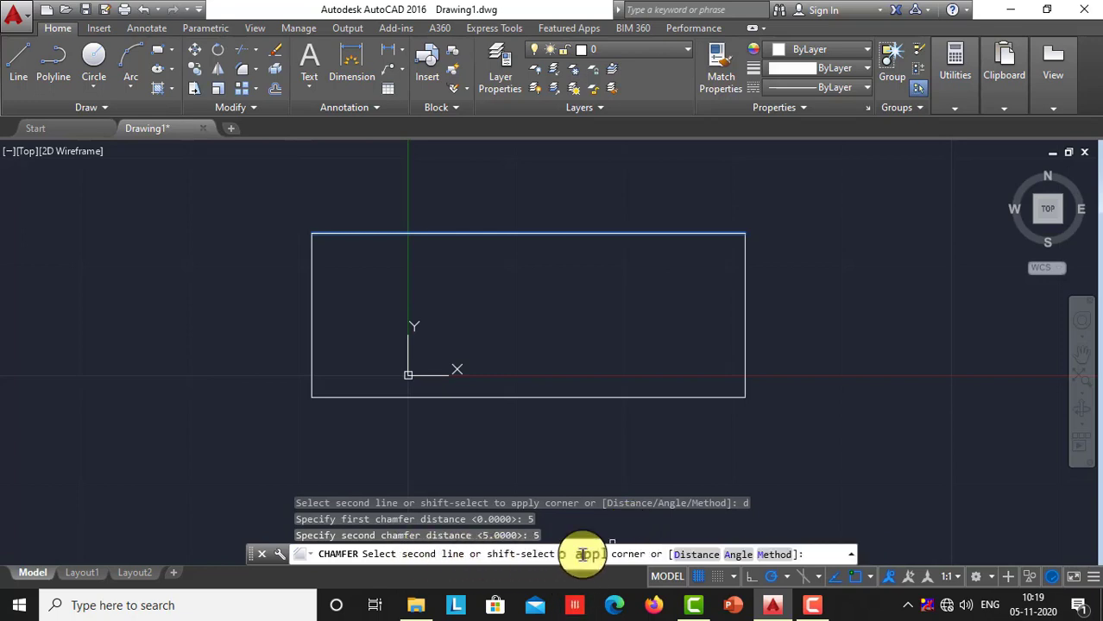
pyautogui.click(748, 302)
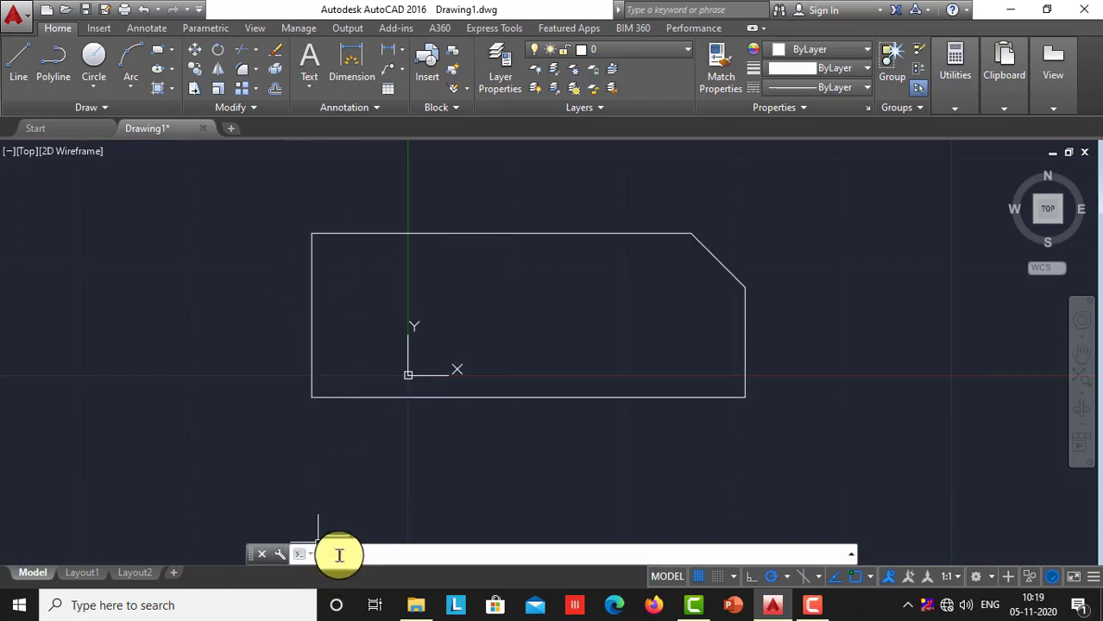
# Step: Fillet the rectangle's upper-left corner with a radius of 5
pyautogui.write('fillet')
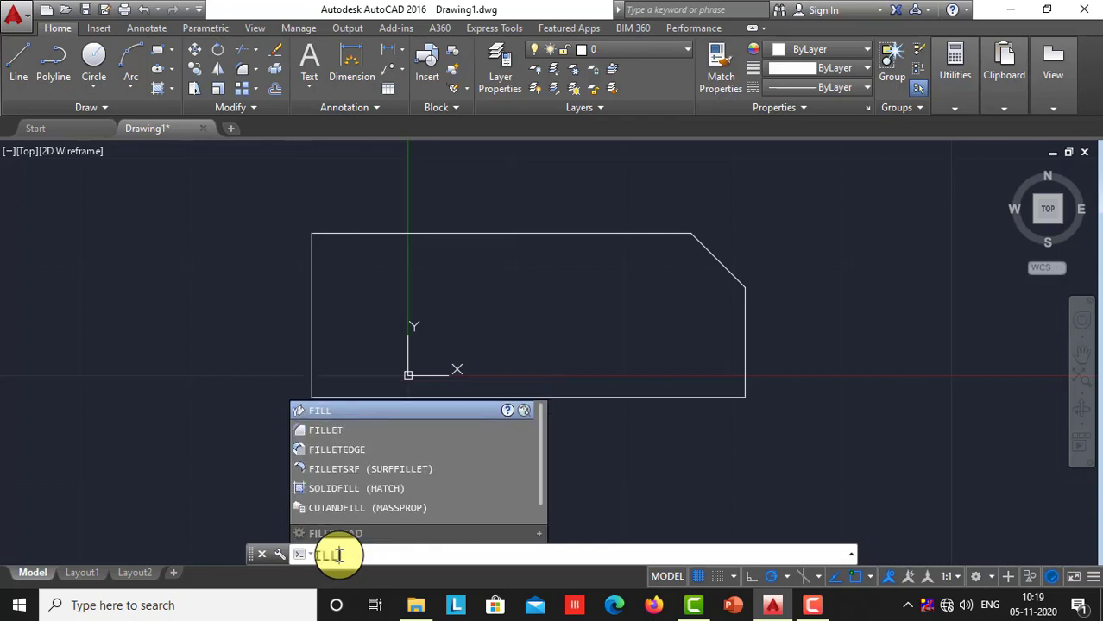
pyautogui.press('Return')
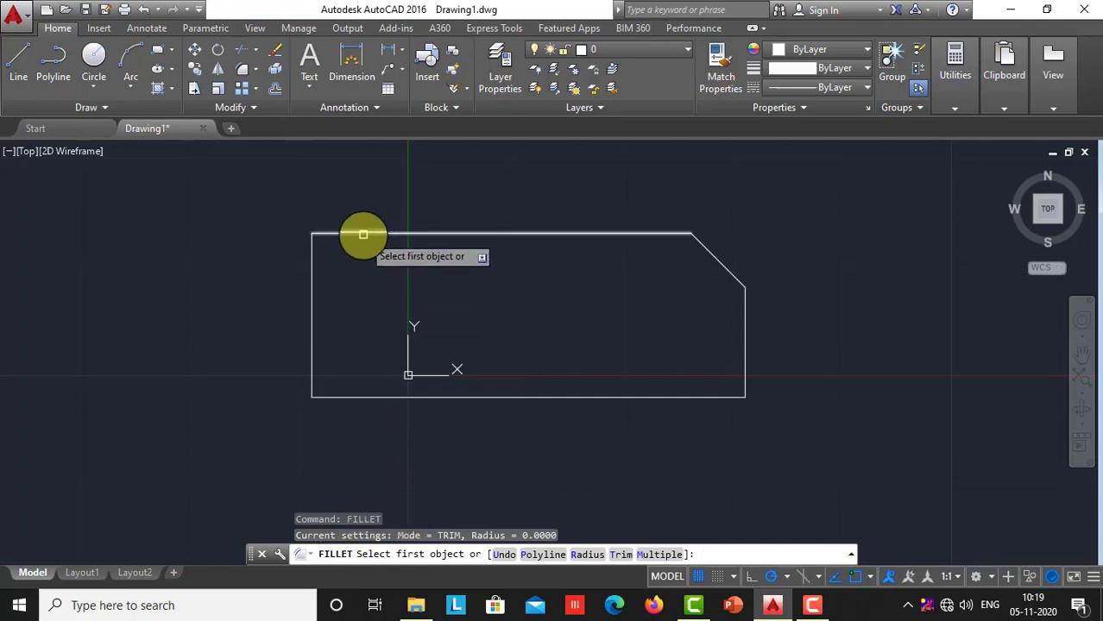
pyautogui.click(362, 234)
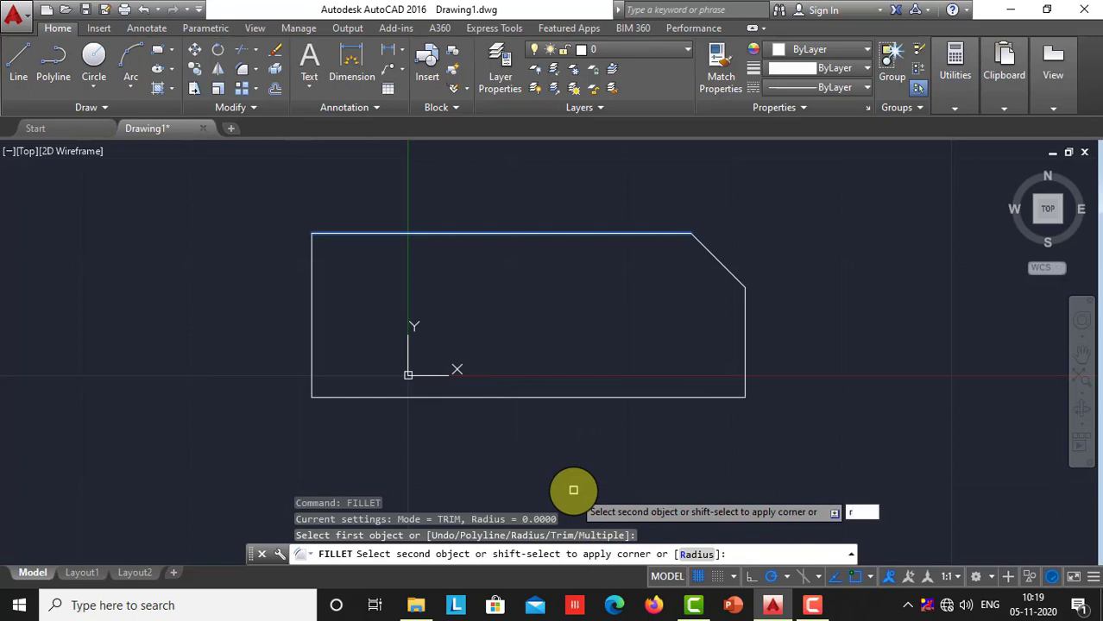
pyautogui.press('Return')
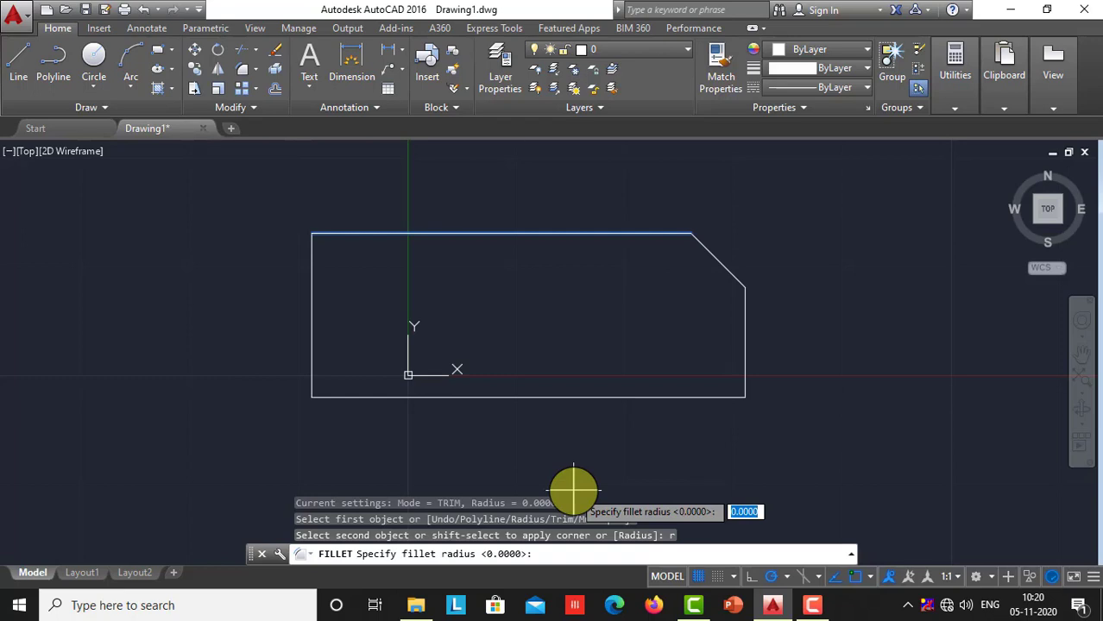
pyautogui.press('Return')
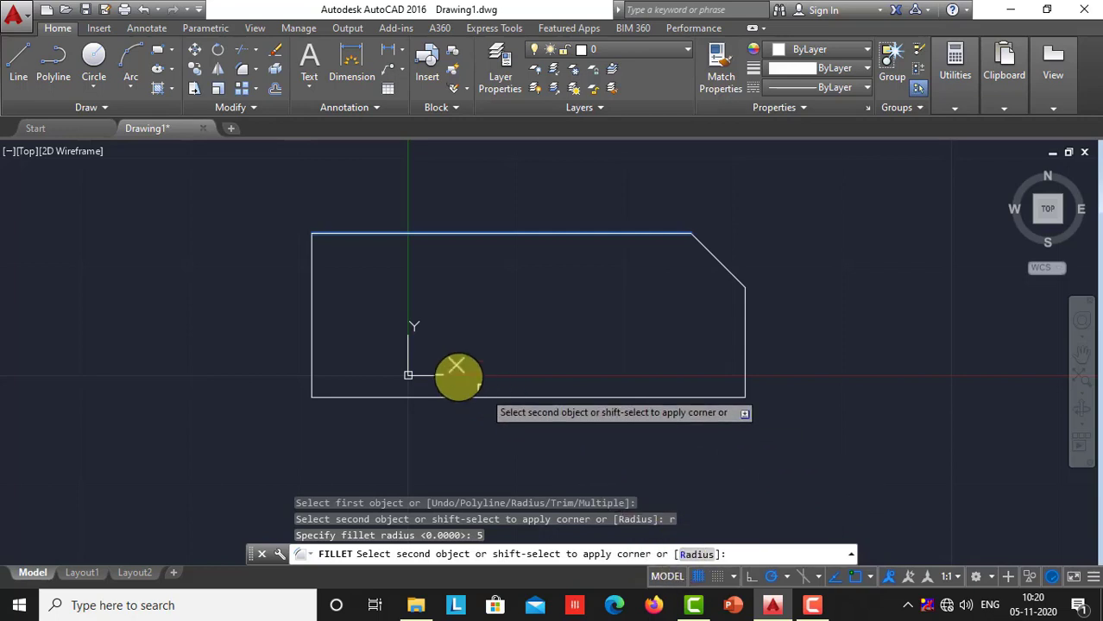
pyautogui.click(312, 287)
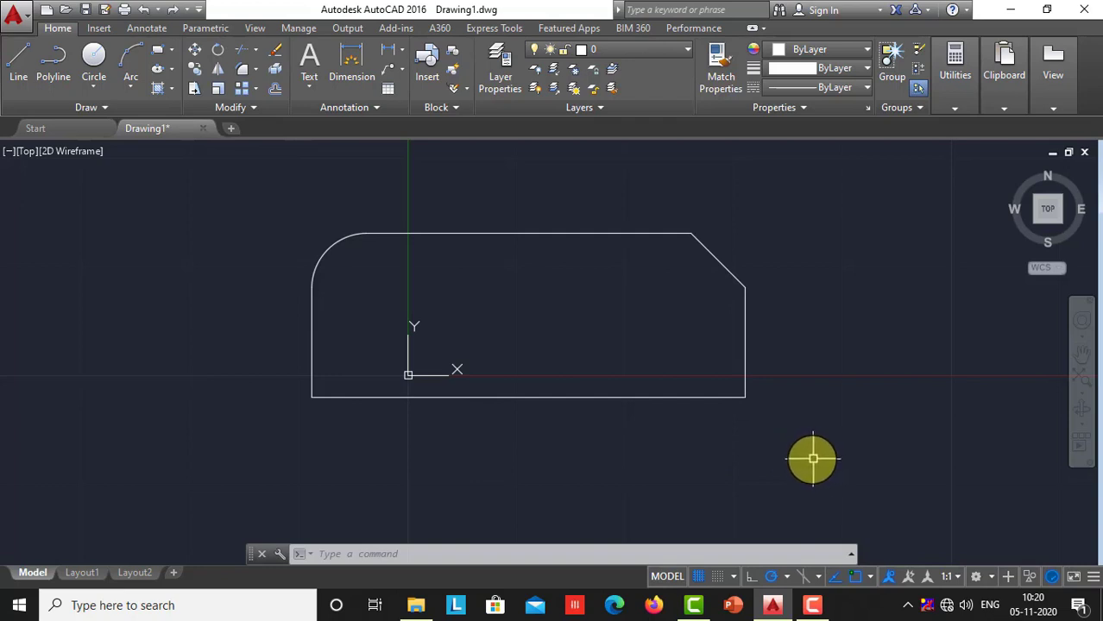
# Step: Erase the whole rectangle with its chamfered and filleted corners
pyautogui.click(805, 454)
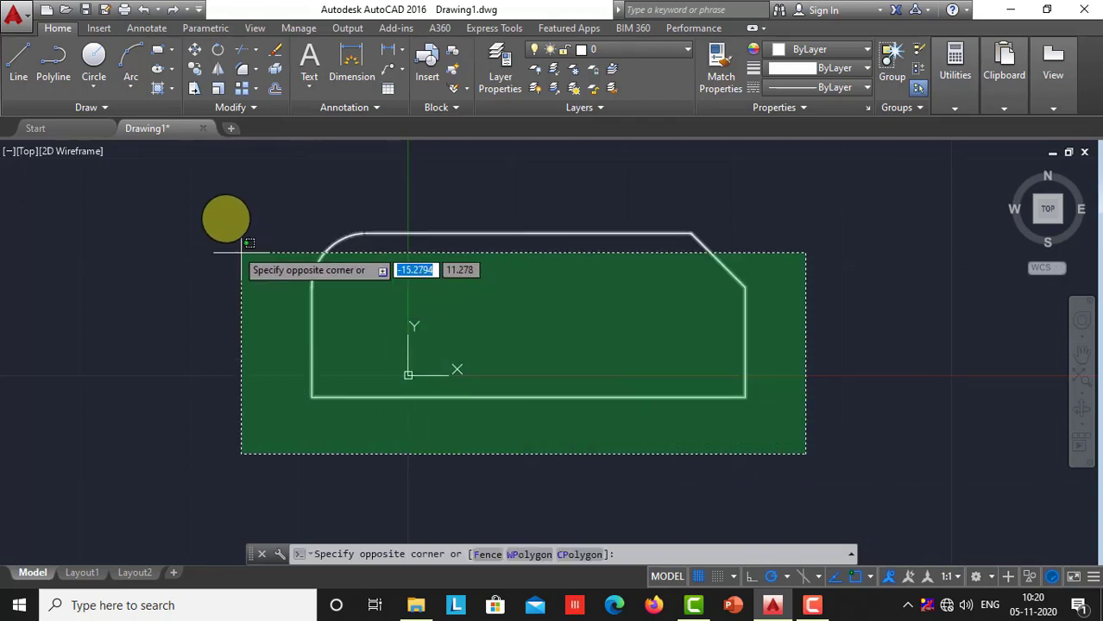
pyautogui.click(236, 155)
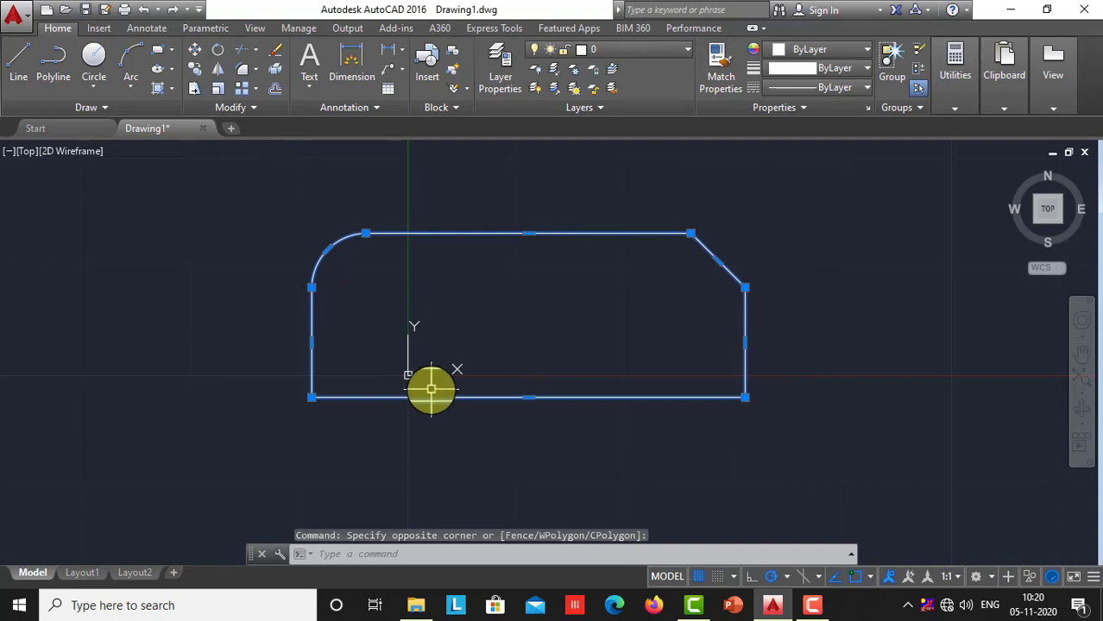
pyautogui.write('erase')
pyautogui.press('Return')
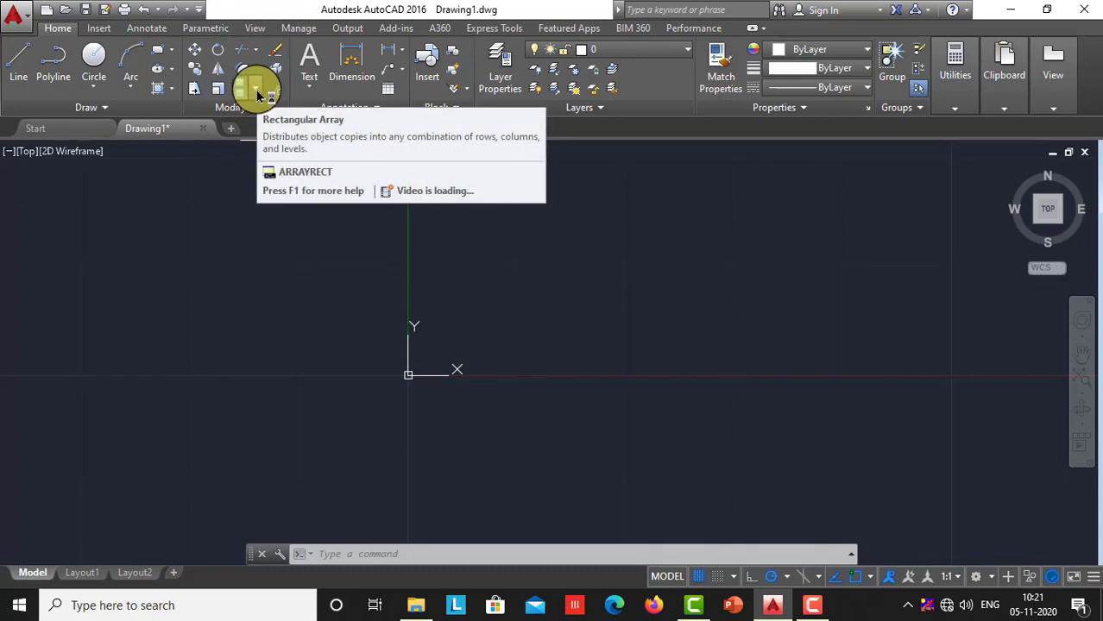
# Step: Draw a small circle with a radius of about 1.26 above and to the left of the origin
pyautogui.click(257, 95)
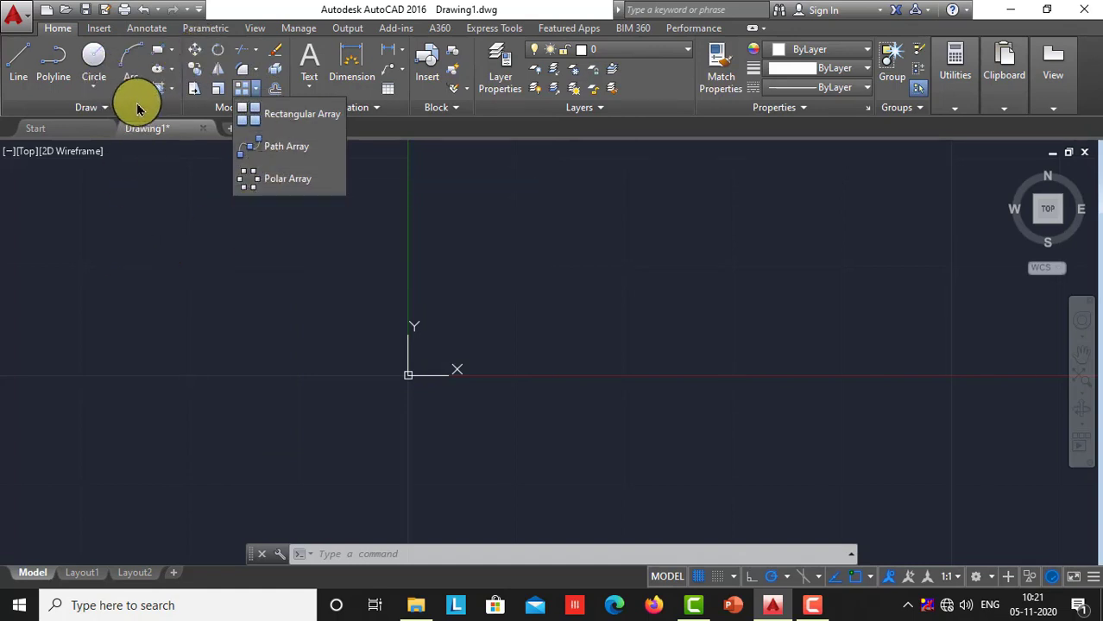
pyautogui.click(95, 55)
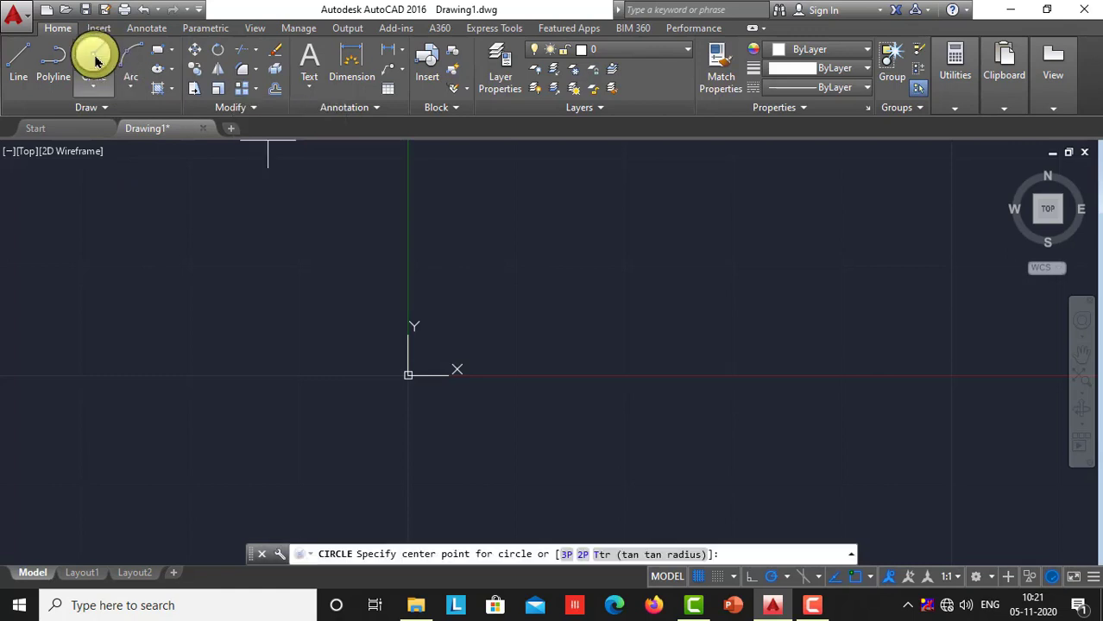
pyautogui.click(250, 189)
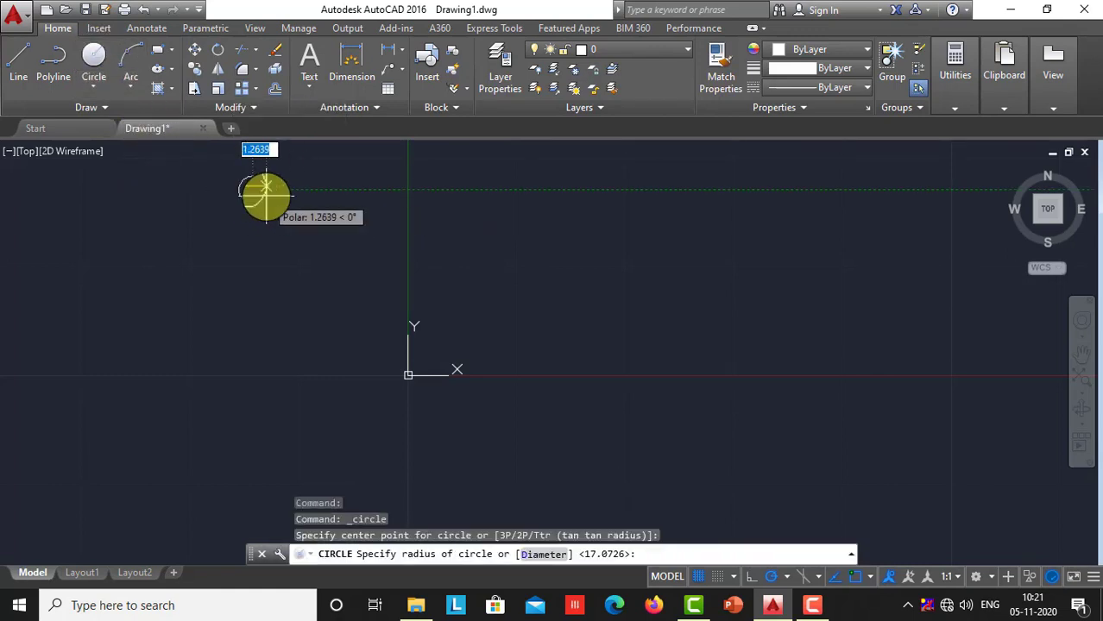
pyautogui.click(264, 189)
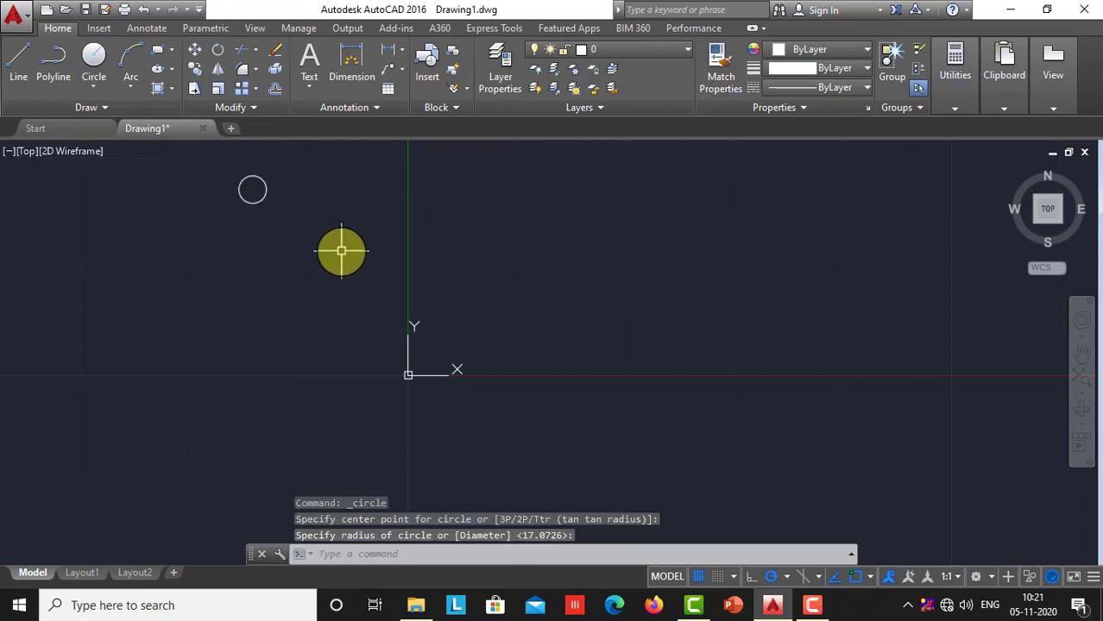
pyautogui.scroll(-4, 348, 242)
pyautogui.scroll(2, 346, 243)
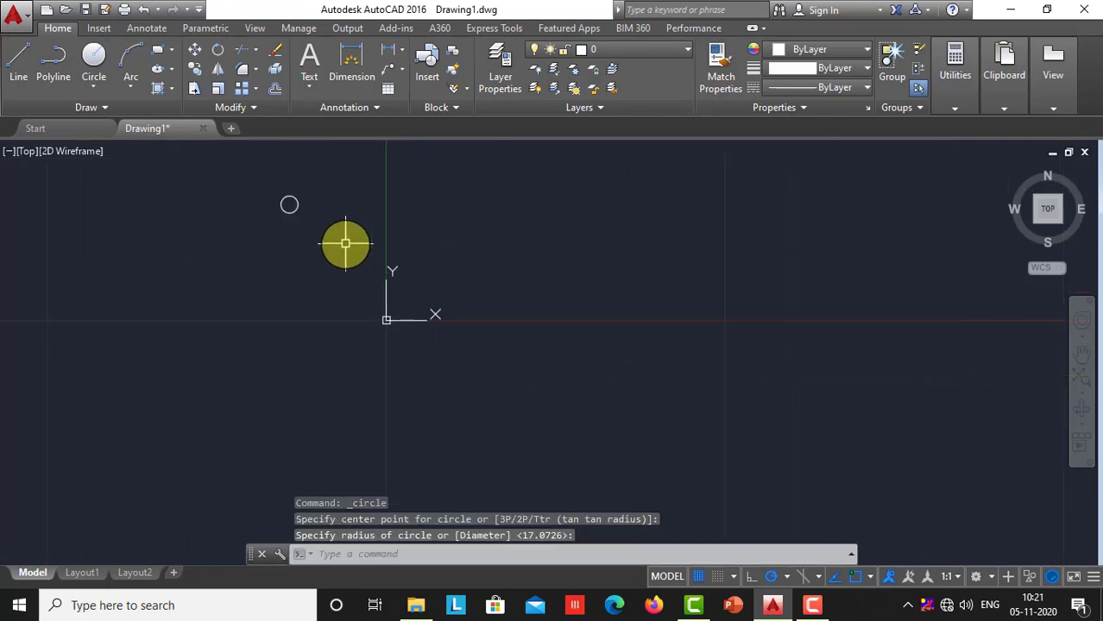
pyautogui.scroll(-2, 387, 225)
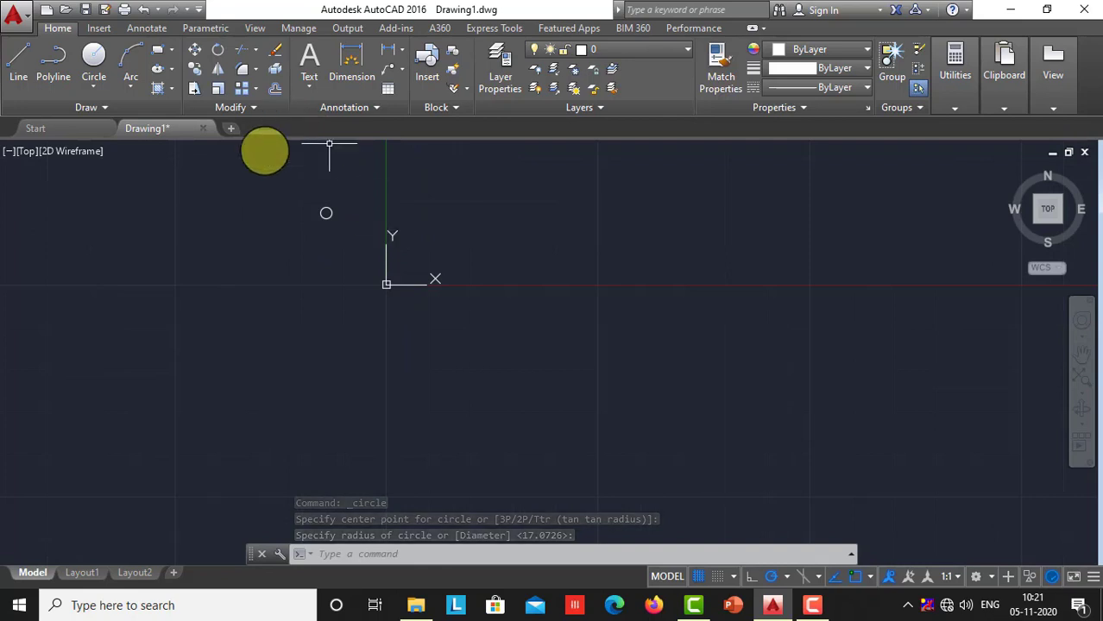
# Step: Start a rectangular array of the small circle above and to the left of the origin
pyautogui.scroll(2, 315, 209)
pyautogui.scroll(2, 315, 209)
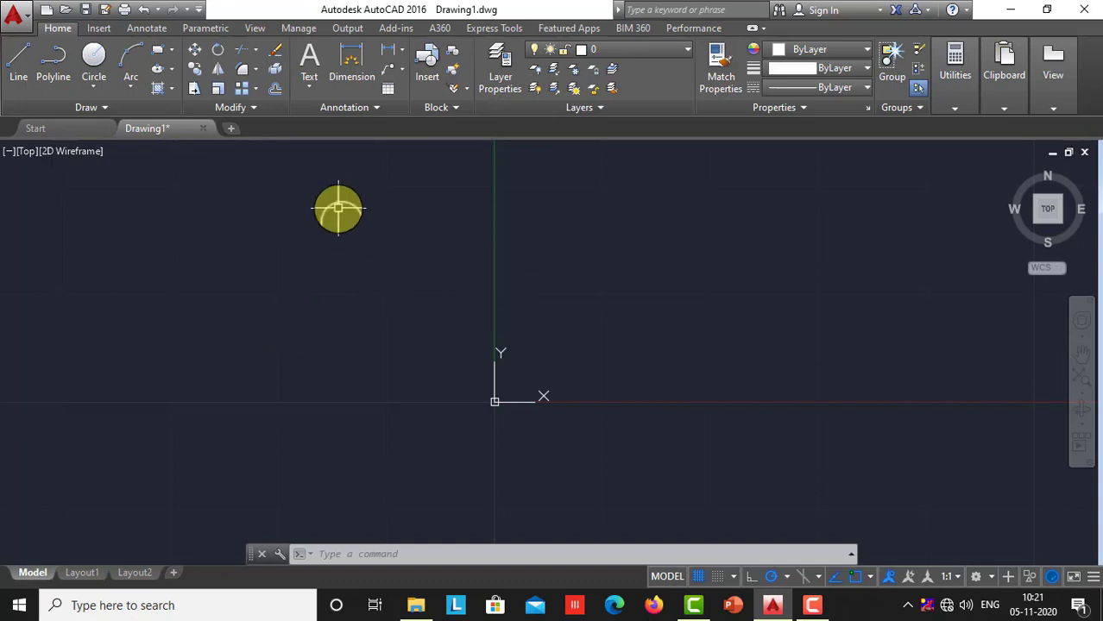
pyautogui.click(239, 89)
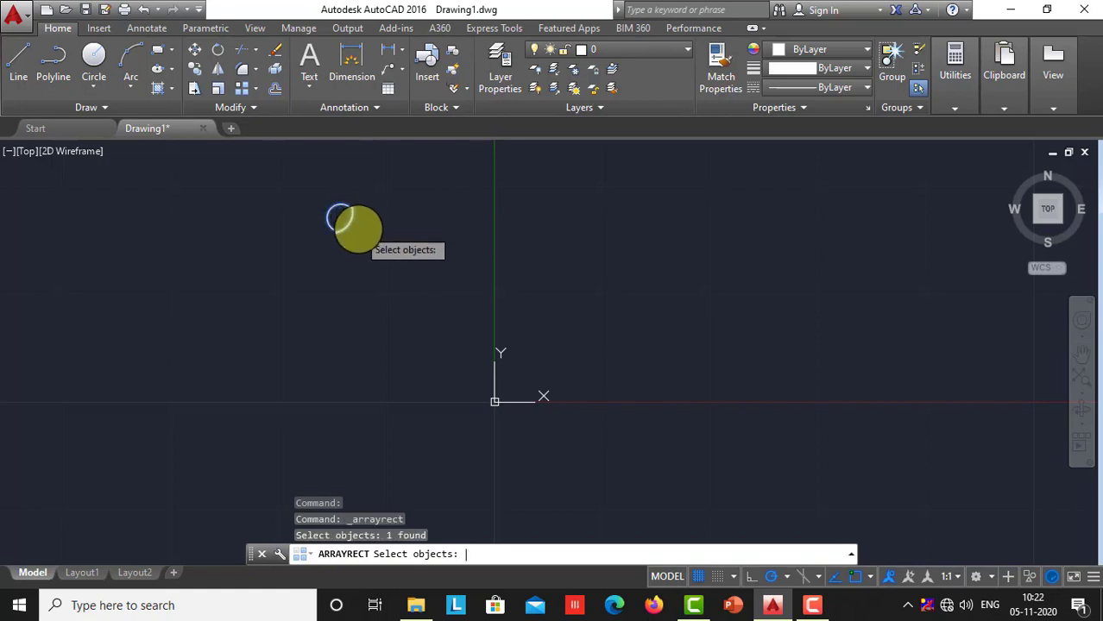
pyautogui.press('Return')
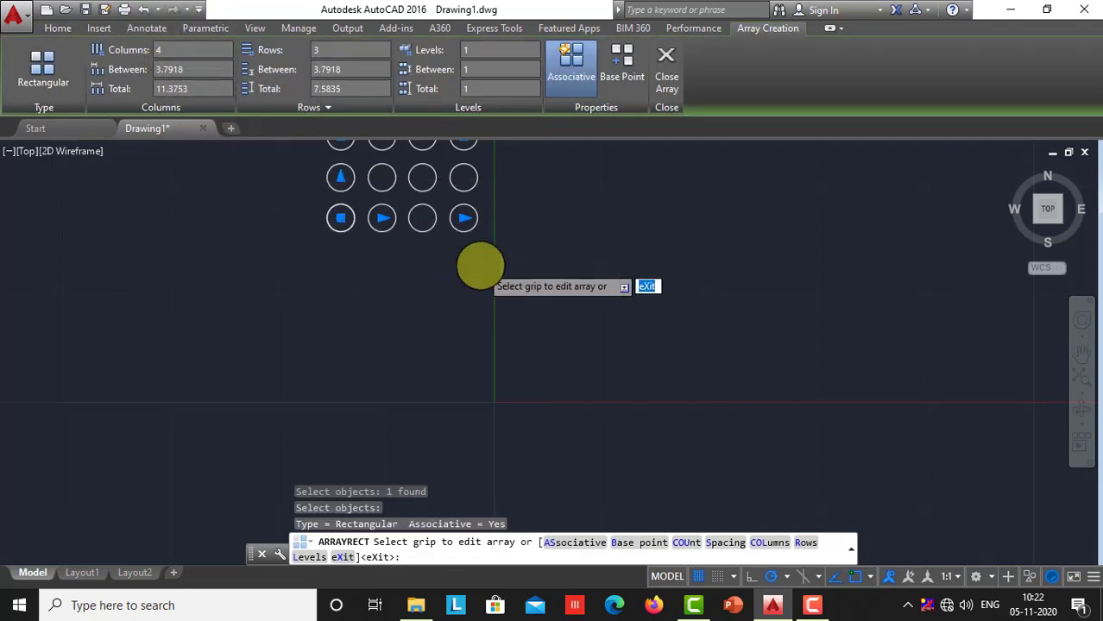
pyautogui.scroll(-2, 477, 270)
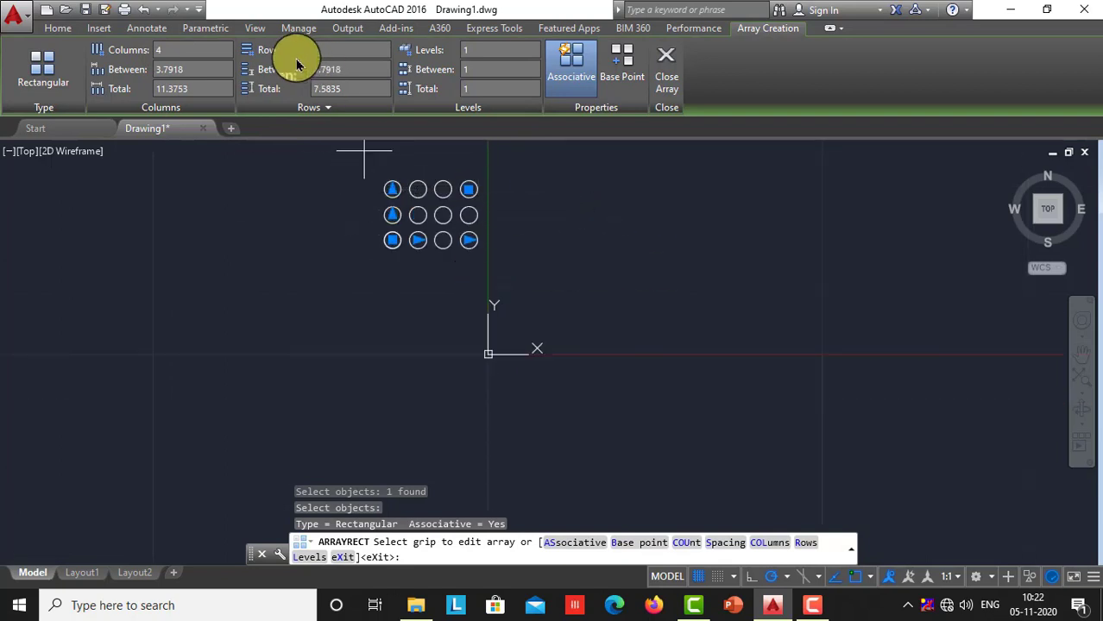
# Step: Set the rectangular array to 5 columns and 5 rows and finish the array
pyautogui.click(165, 51)
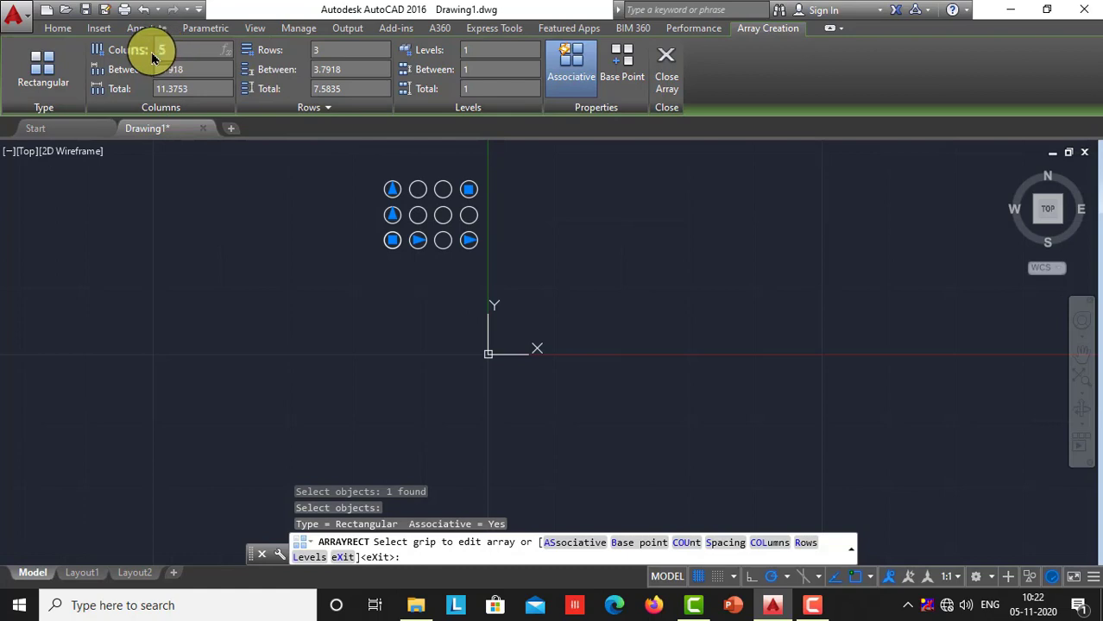
pyautogui.click(323, 49)
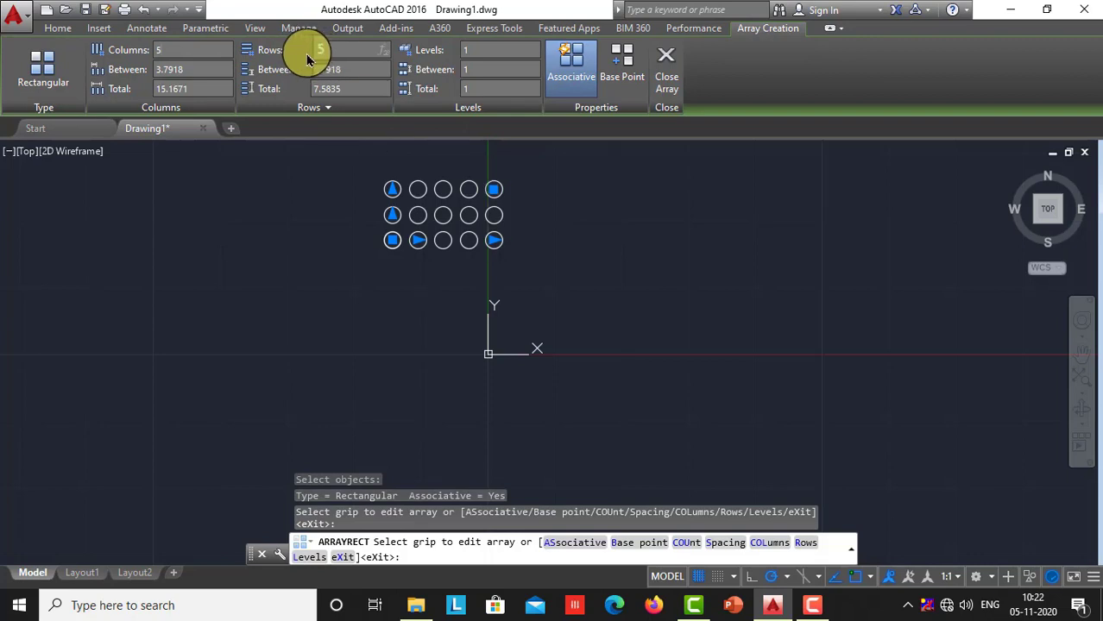
pyautogui.write('5')
pyautogui.press('Return')
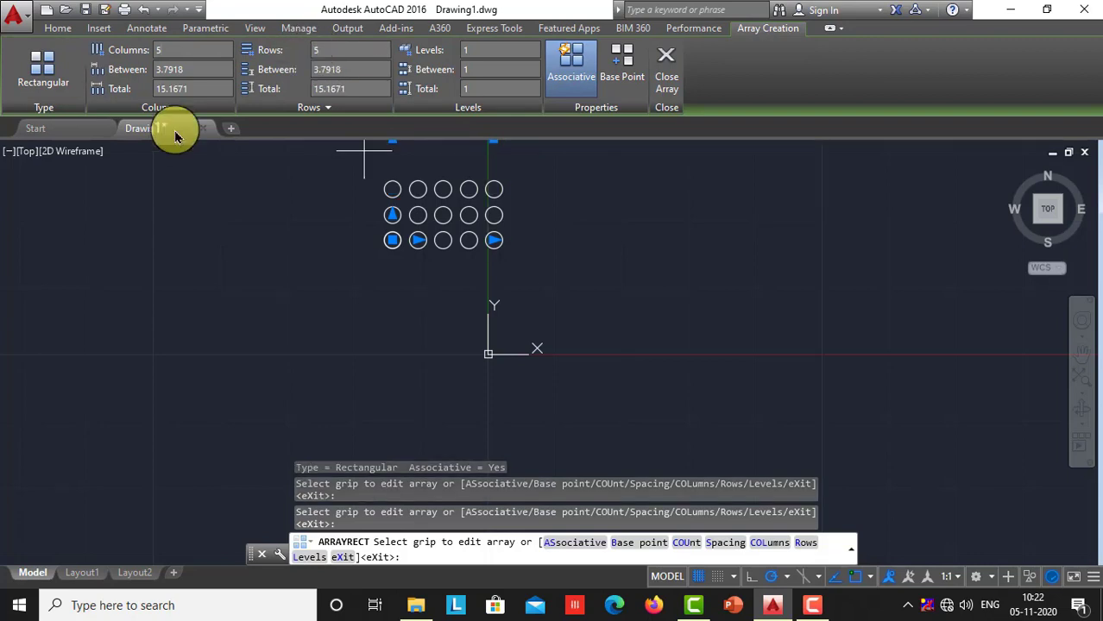
pyautogui.scroll(-6, 536, 210)
pyautogui.scroll(4, 547, 219)
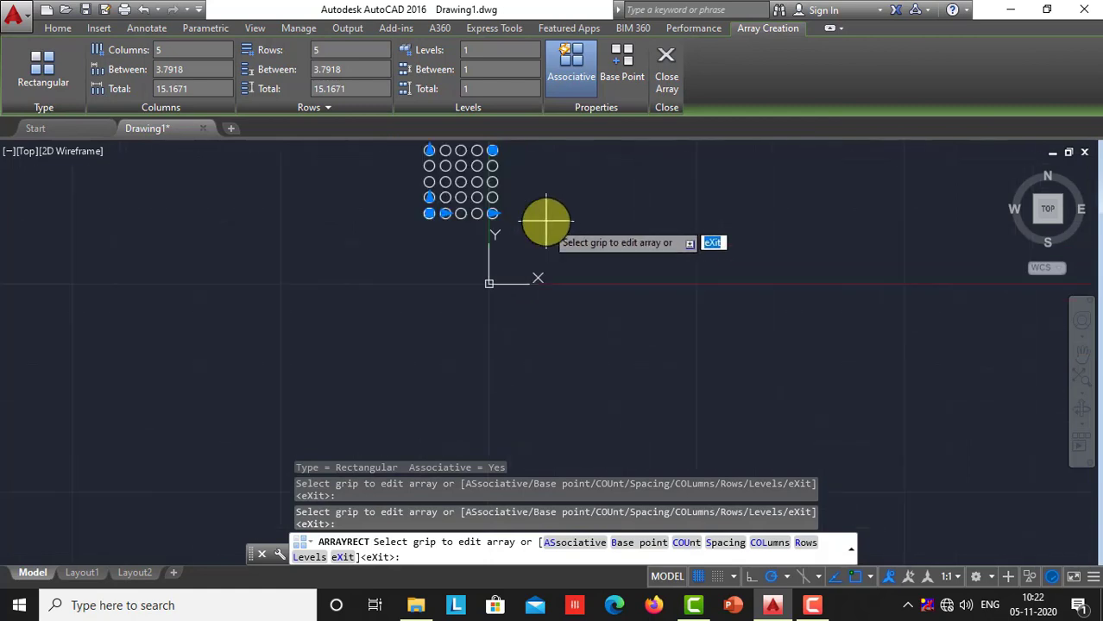
pyautogui.scroll(4, 504, 168)
pyautogui.scroll(-4, 457, 172)
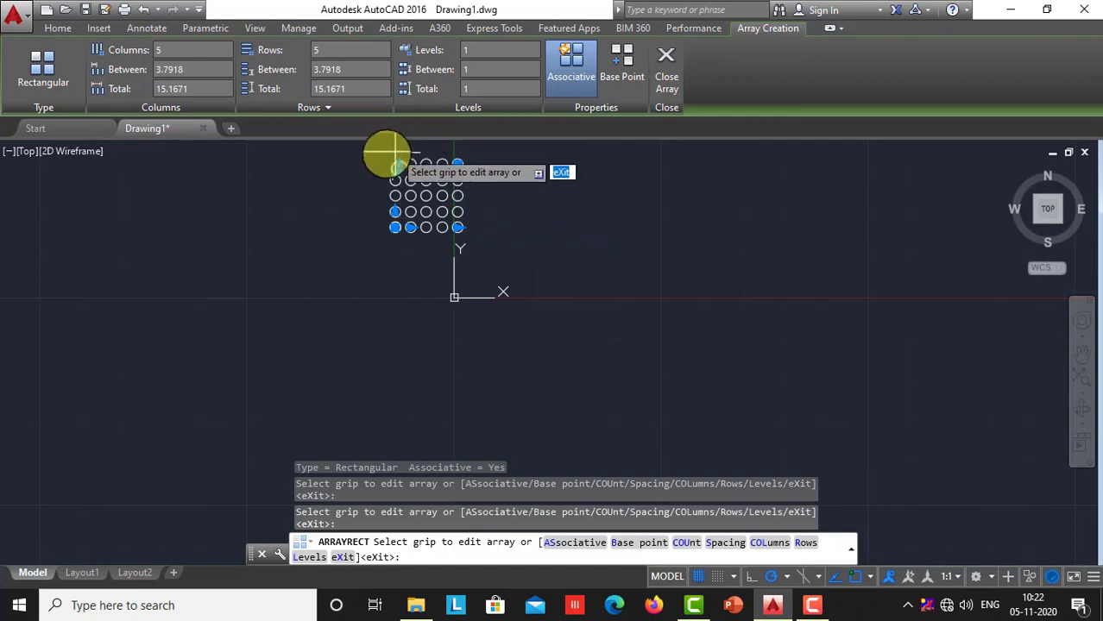
pyautogui.scroll(5, 369, 155)
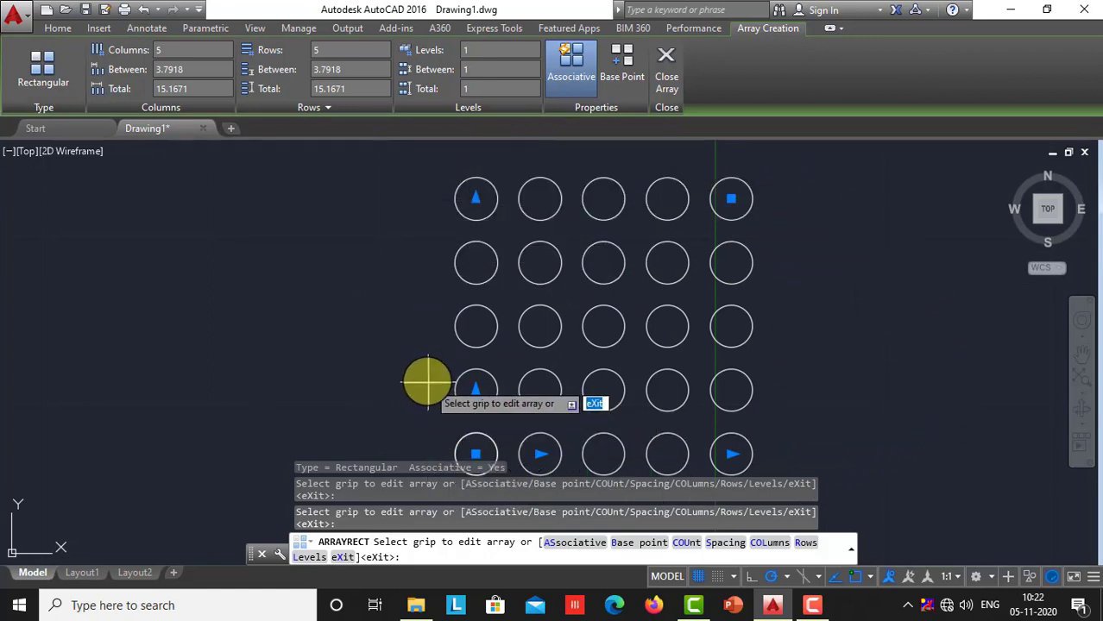
pyautogui.scroll(-2, 423, 379)
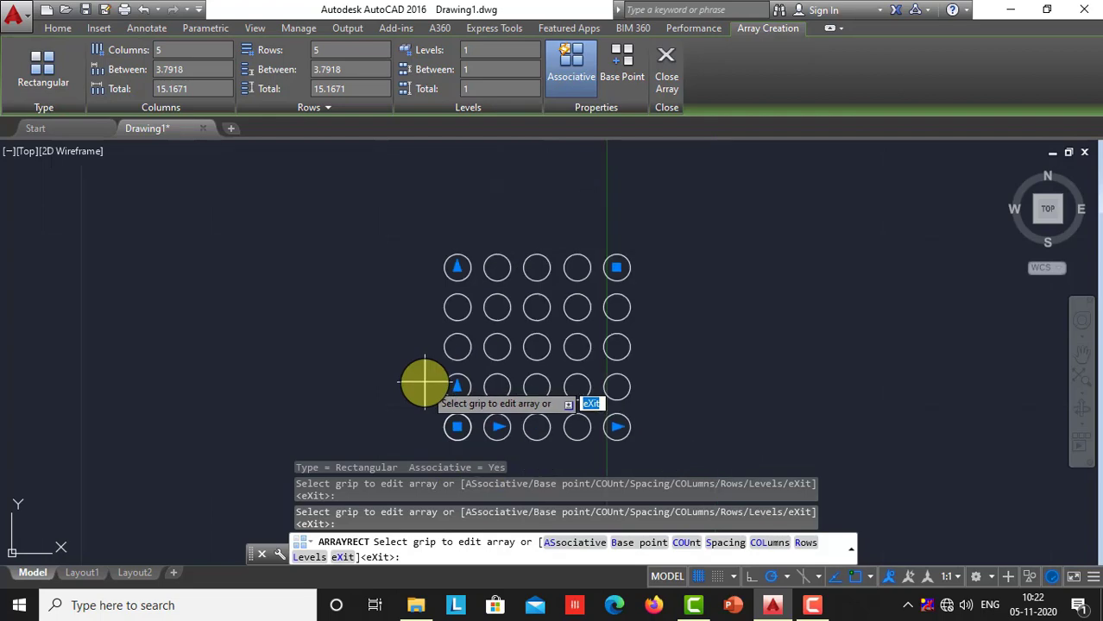
pyautogui.press('Escape')
# Step: Erase the whole rectangular array of circles
pyautogui.click(709, 447)
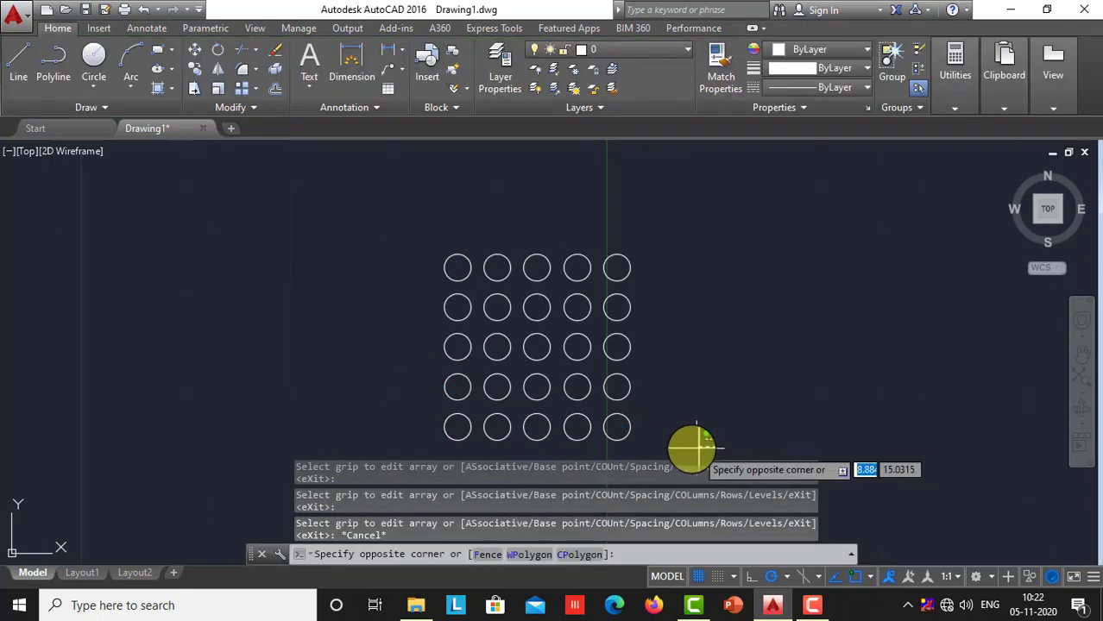
pyautogui.click(388, 230)
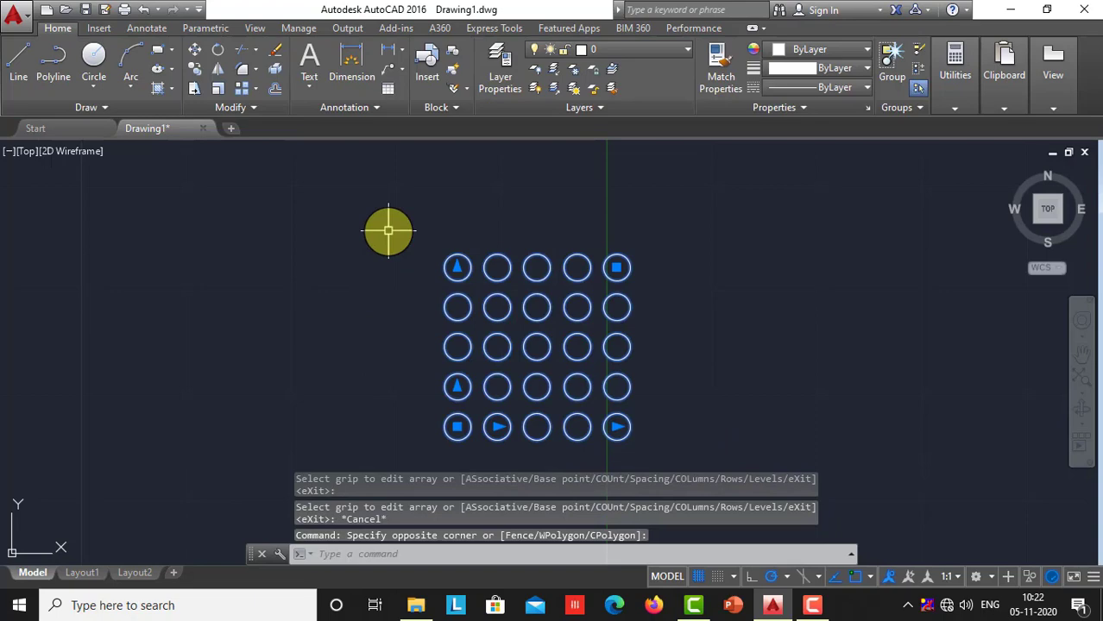
pyautogui.press('Delete')
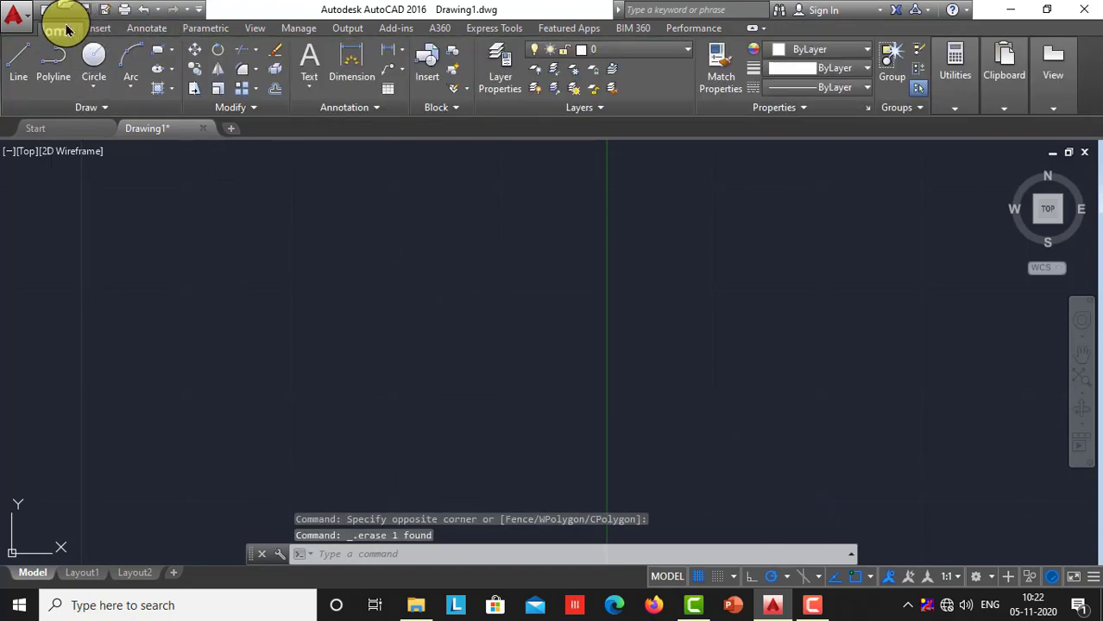
# Step: Draw a large circle with a radius of about 16.27 to the left of the Y axis
pyautogui.click(256, 94)
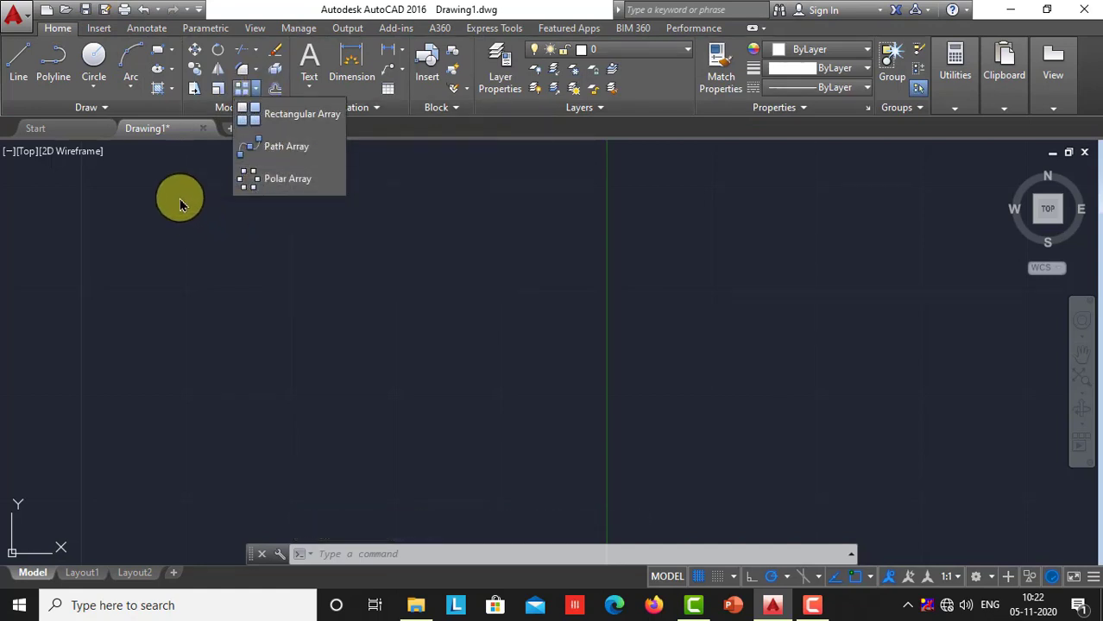
pyautogui.click(95, 57)
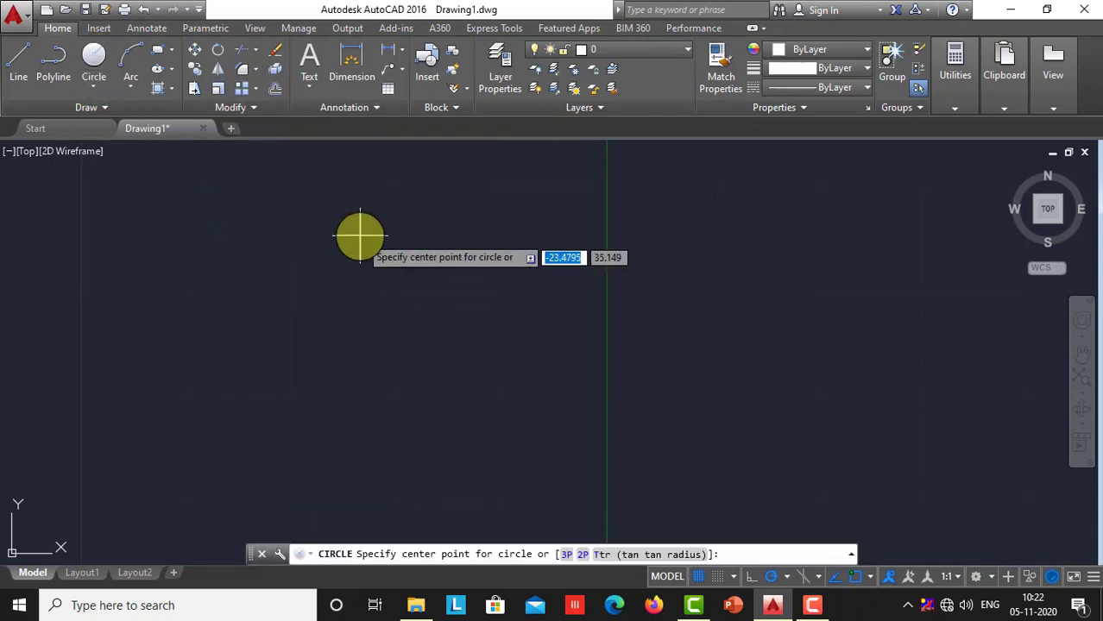
pyautogui.click(361, 241)
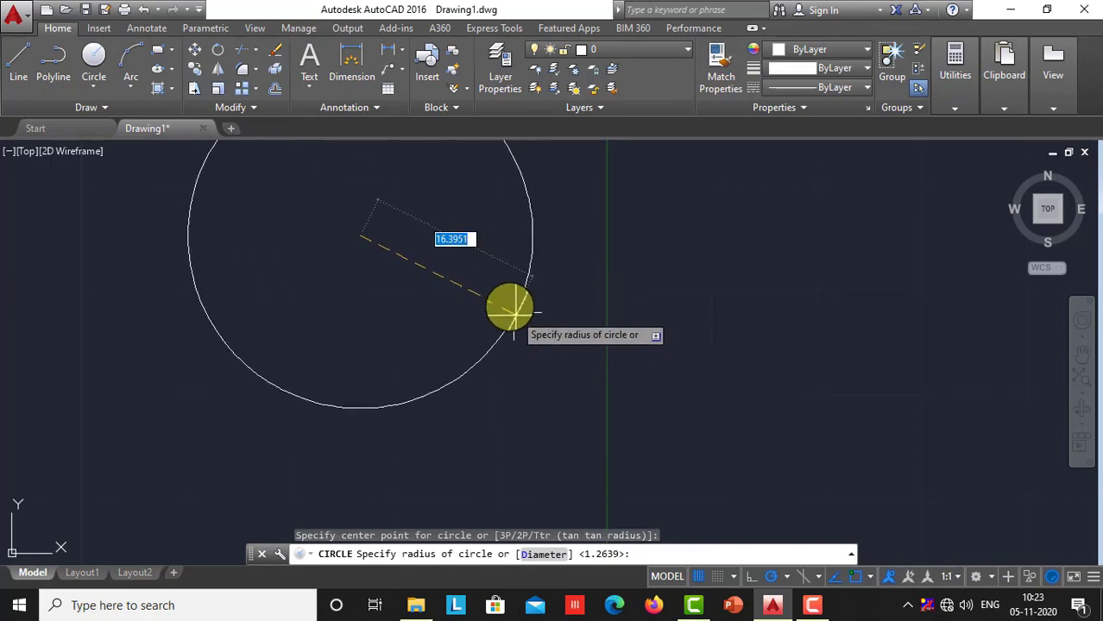
pyautogui.click(515, 309)
# Step: Draw a horizontal line from the large circle's center to its right quadrant point
pyautogui.scroll(-4, 516, 309)
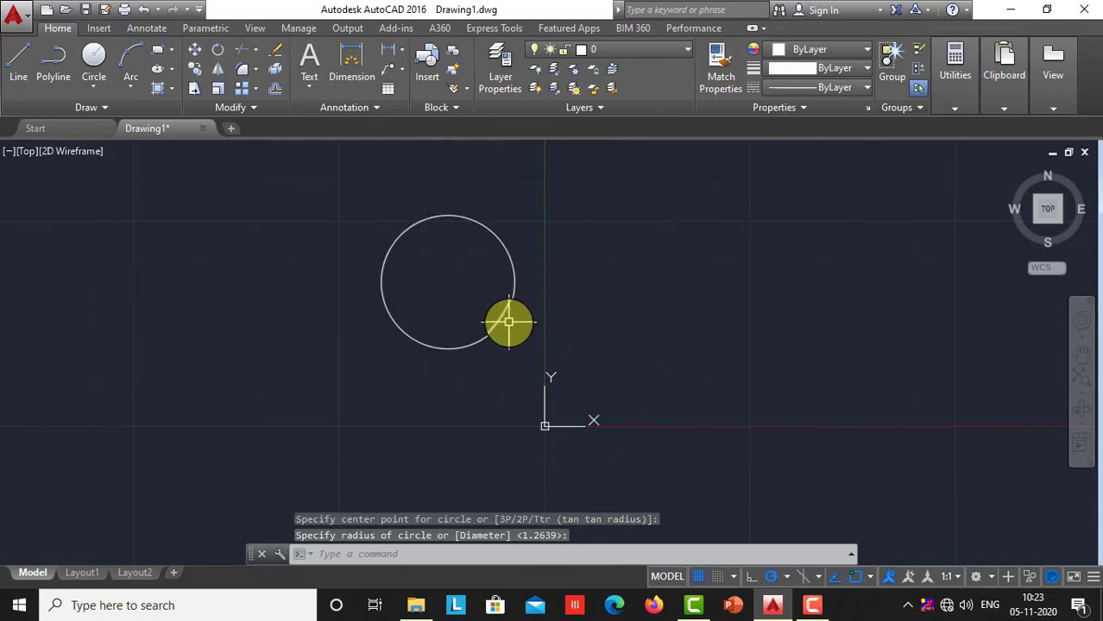
pyautogui.scroll(2, 505, 318)
pyautogui.scroll(-5, 489, 278)
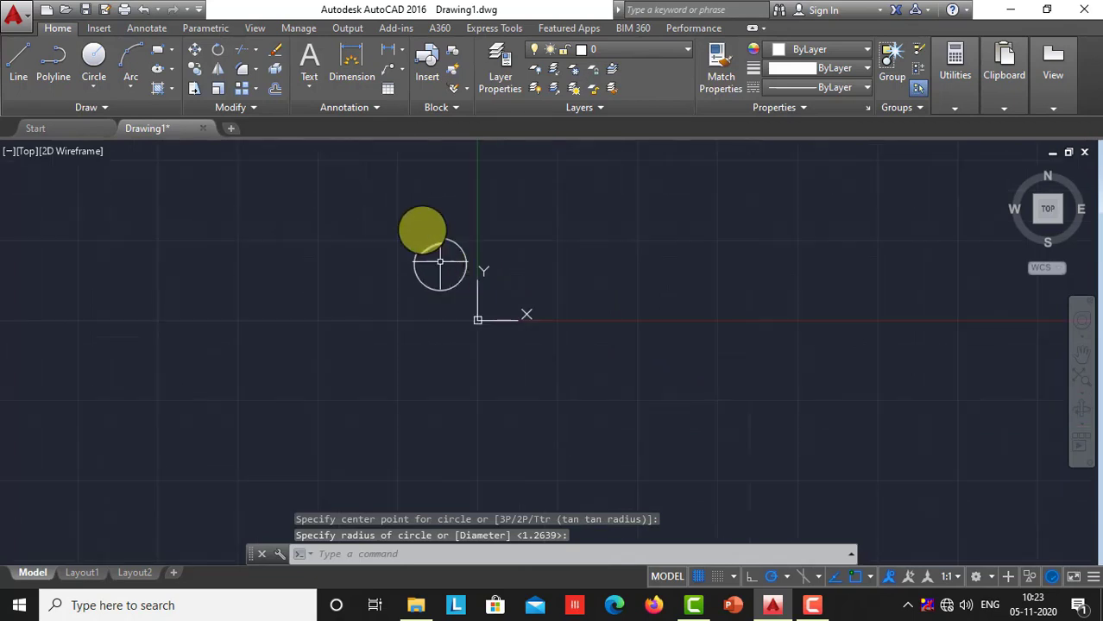
pyautogui.scroll(4, 327, 222)
pyautogui.scroll(6, 802, 354)
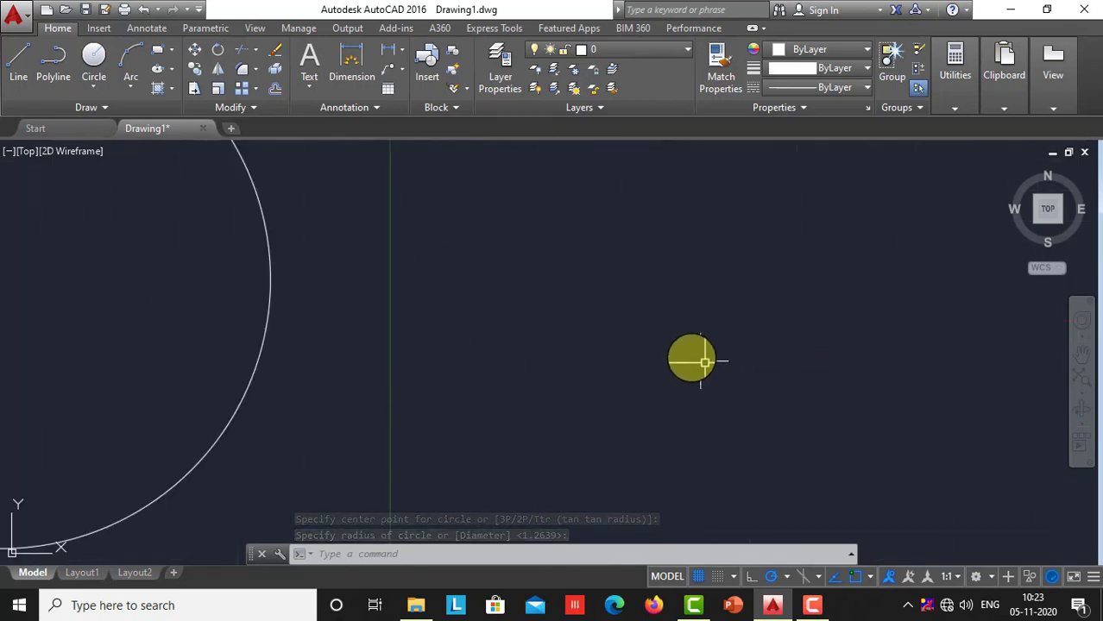
pyautogui.scroll(-4, 690, 355)
pyautogui.scroll(2, 340, 327)
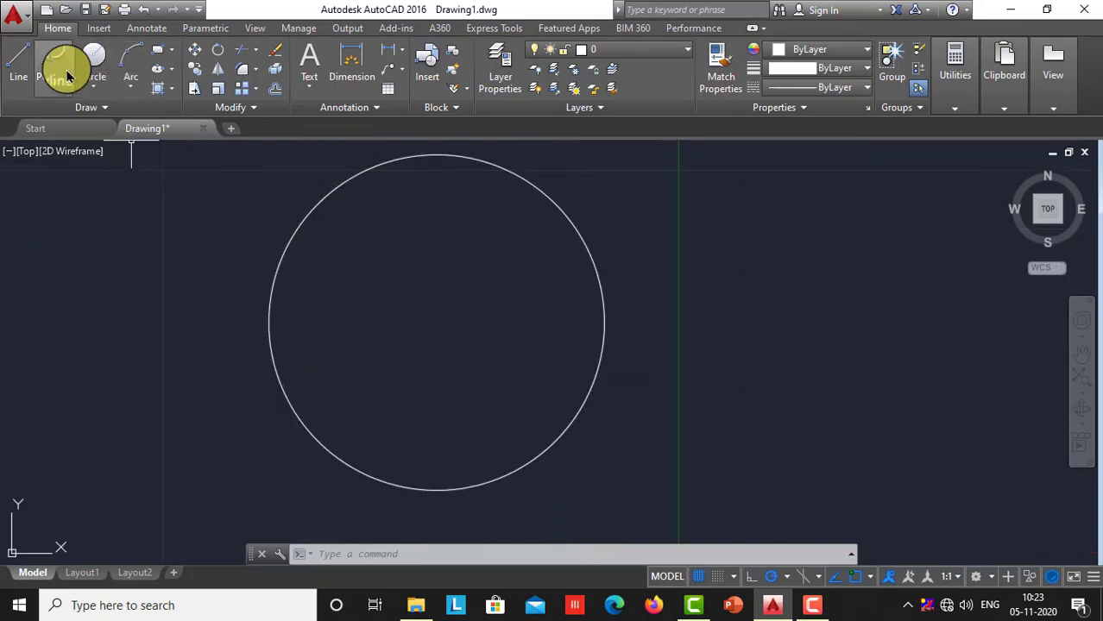
pyautogui.click(21, 57)
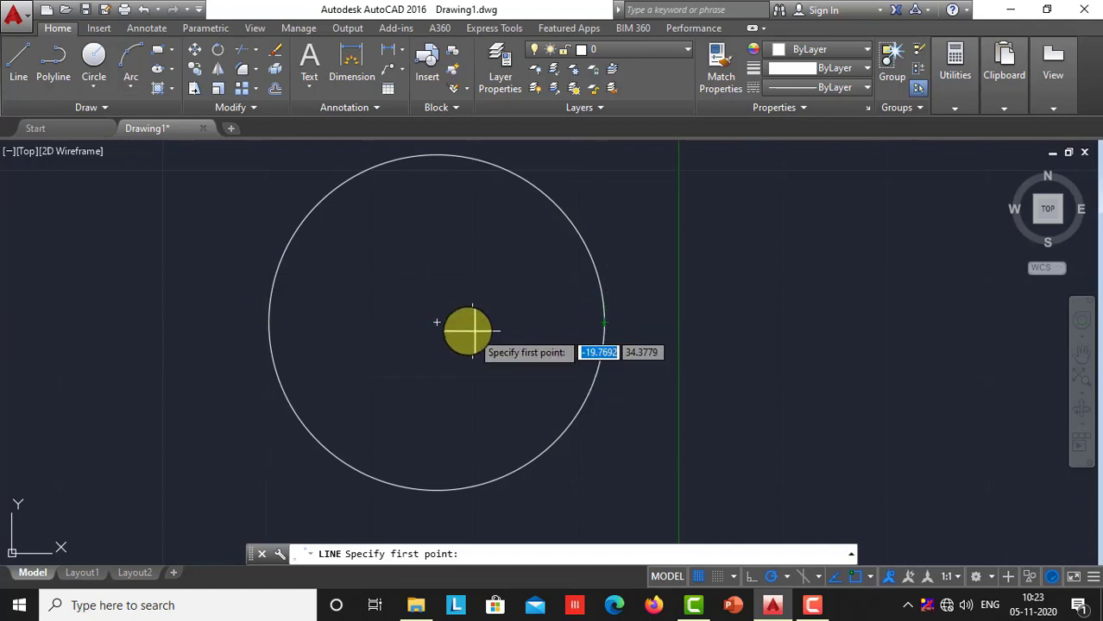
pyautogui.click(437, 322)
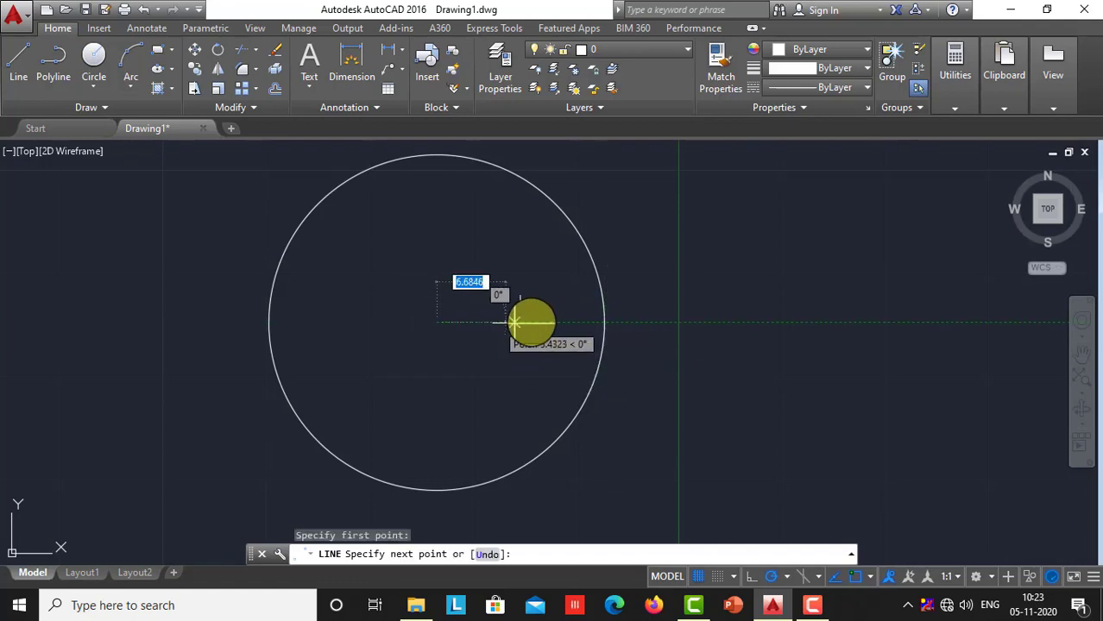
pyautogui.click(603, 322)
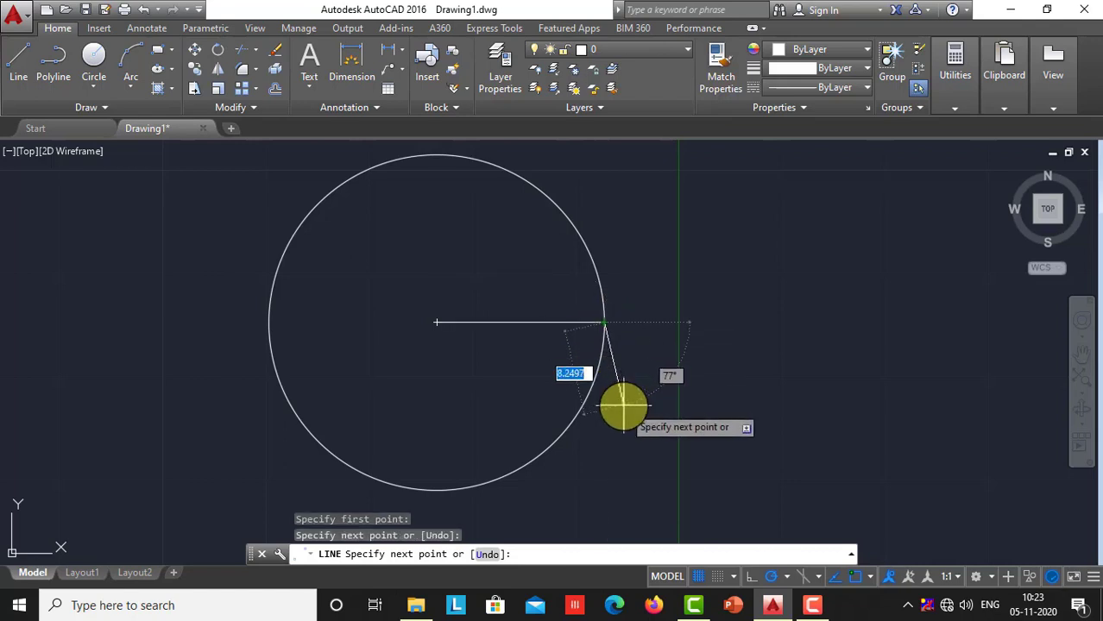
pyautogui.press('Return')
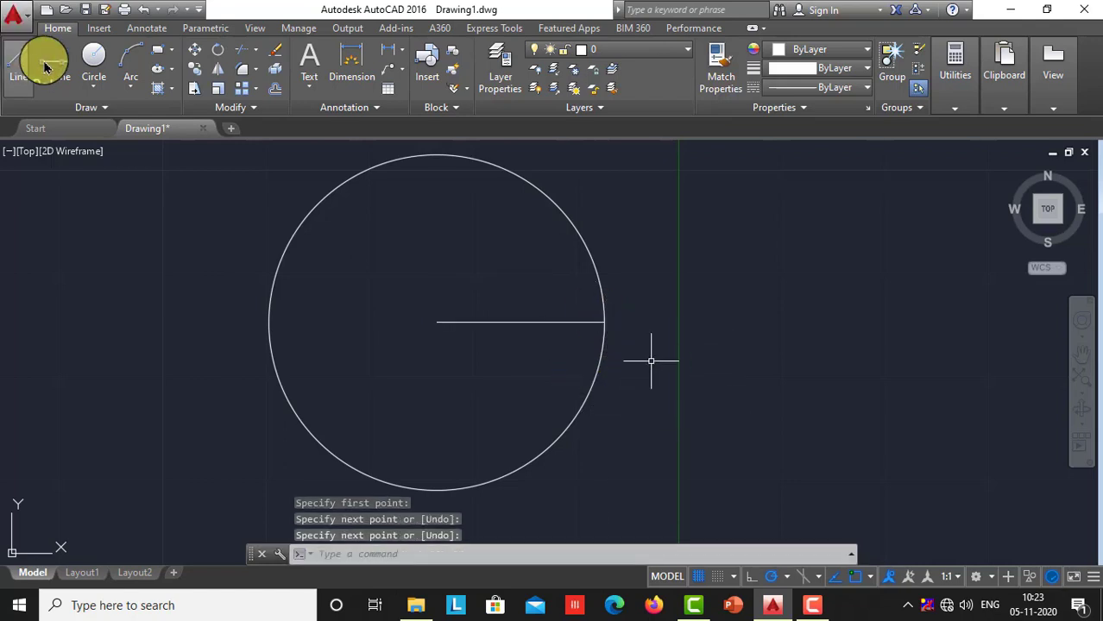
# Step: Draw a small circle centered on the radial line's outer end at the large circle's right quadrant
pyautogui.click(91, 55)
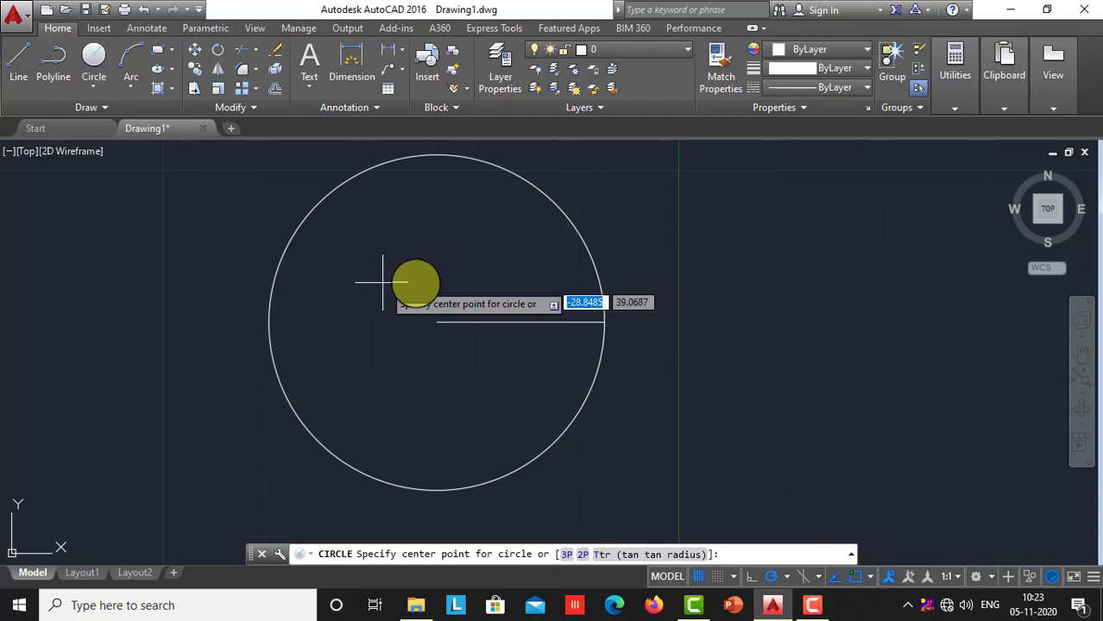
pyautogui.click(604, 322)
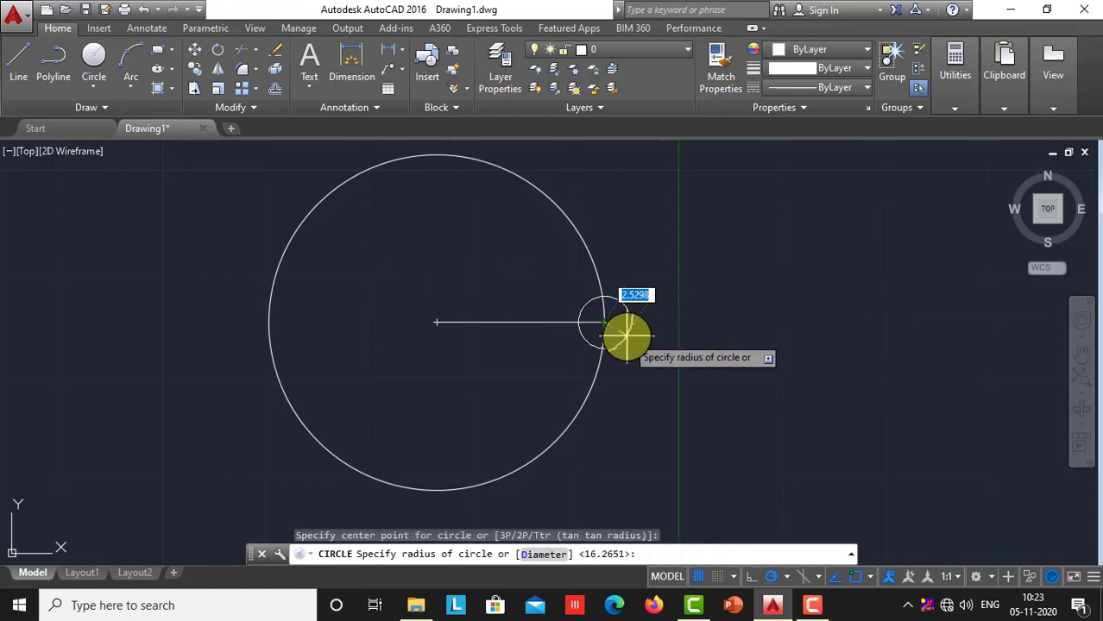
pyautogui.click(627, 336)
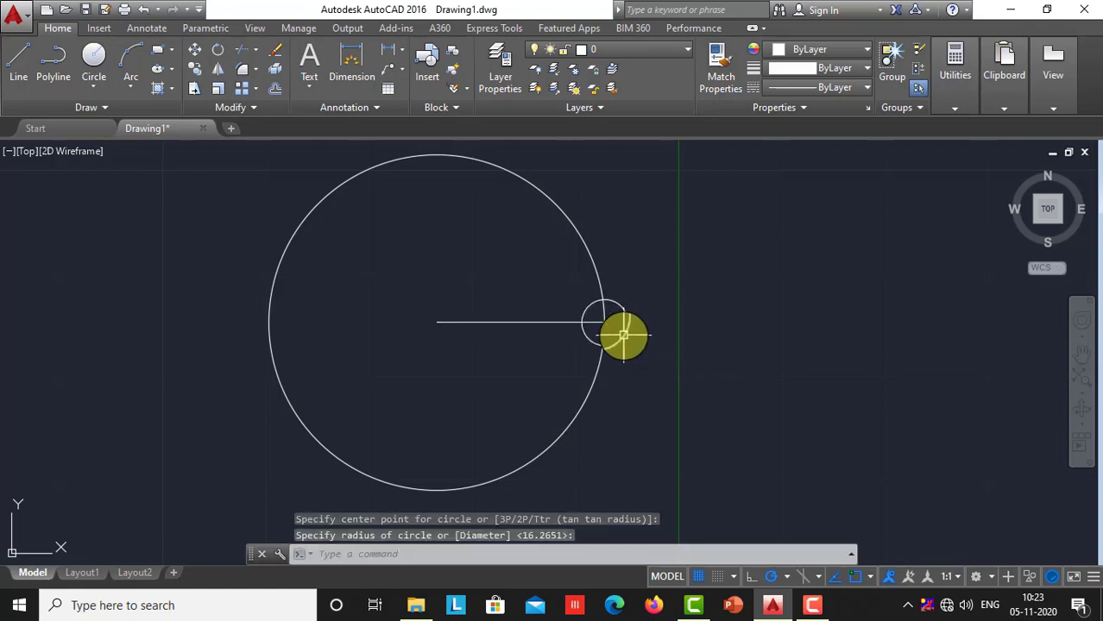
# Step: Create a polar array of the small circle and the radial line about the large circle's center with 8 items
pyautogui.click(257, 89)
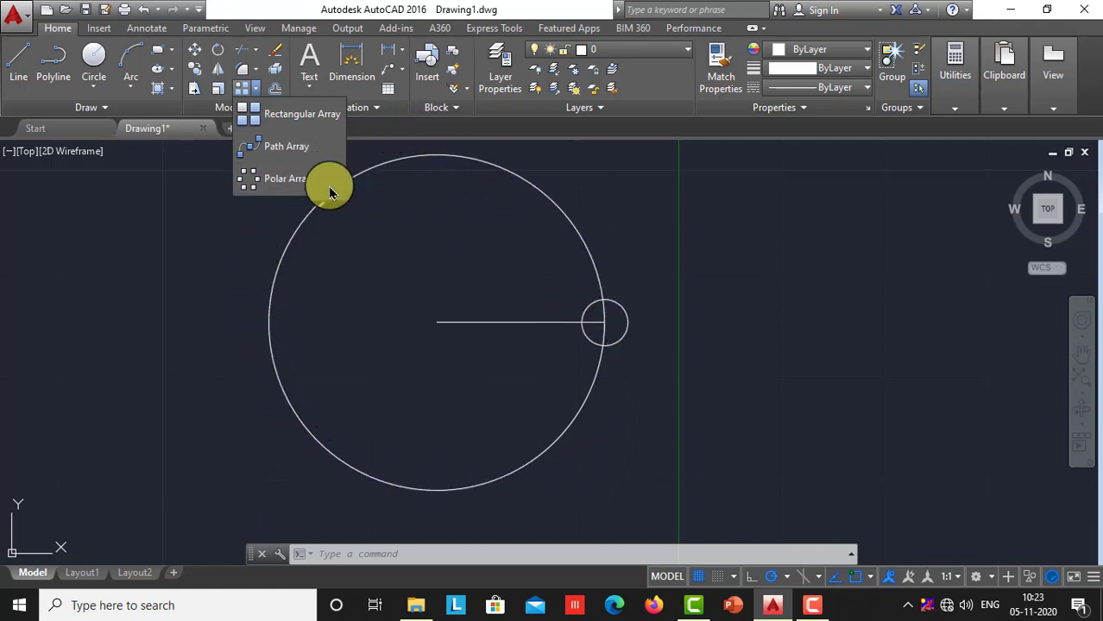
pyautogui.click(278, 182)
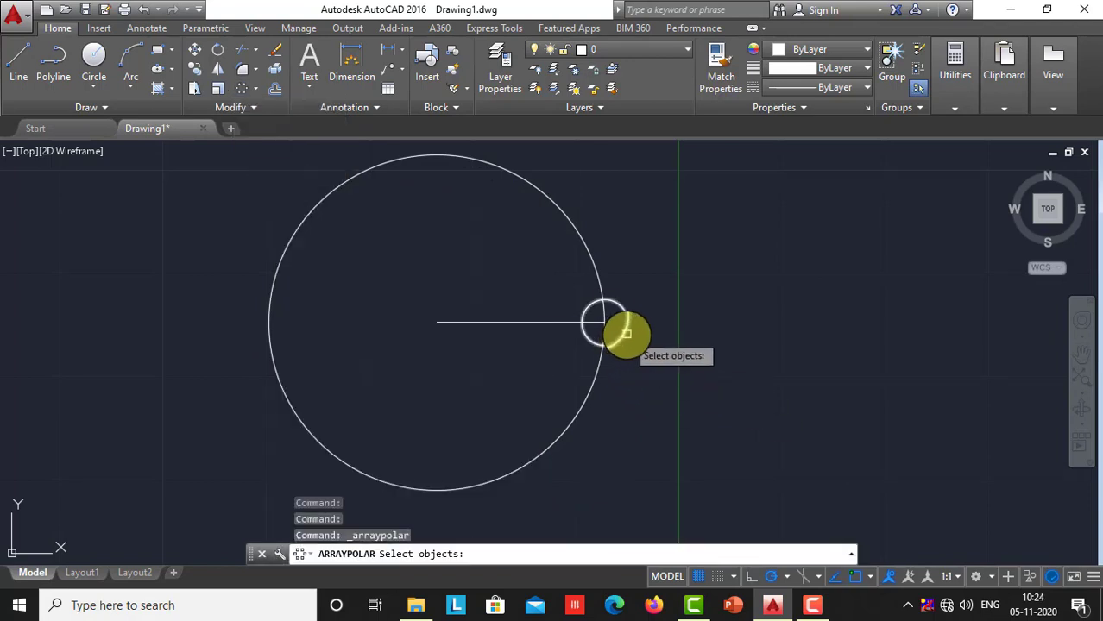
pyautogui.click(627, 334)
pyautogui.click(554, 322)
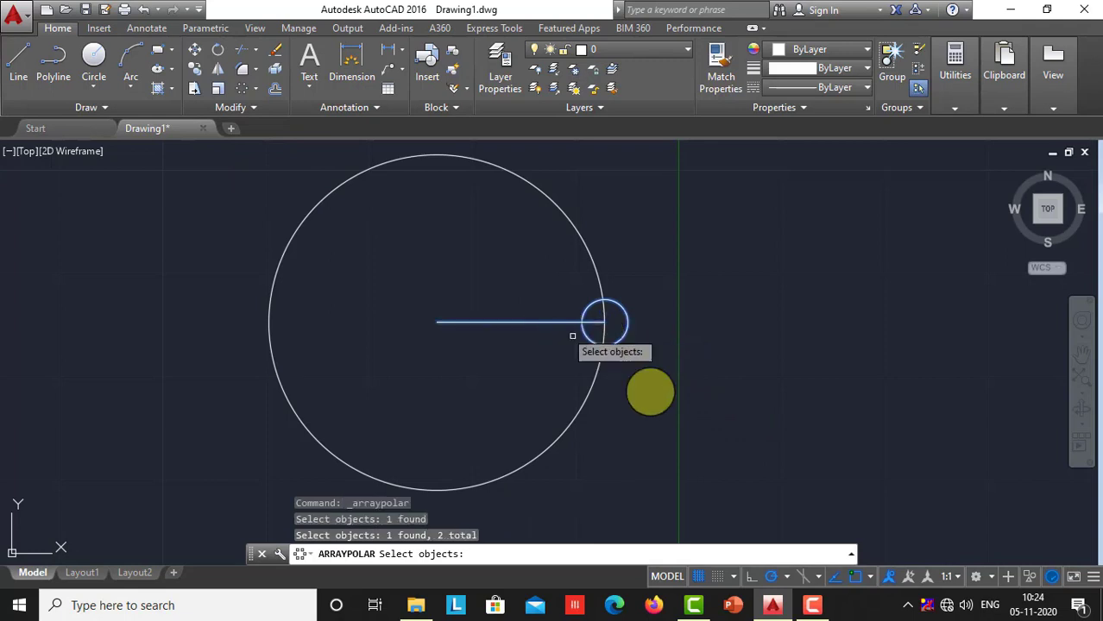
pyautogui.press('Return')
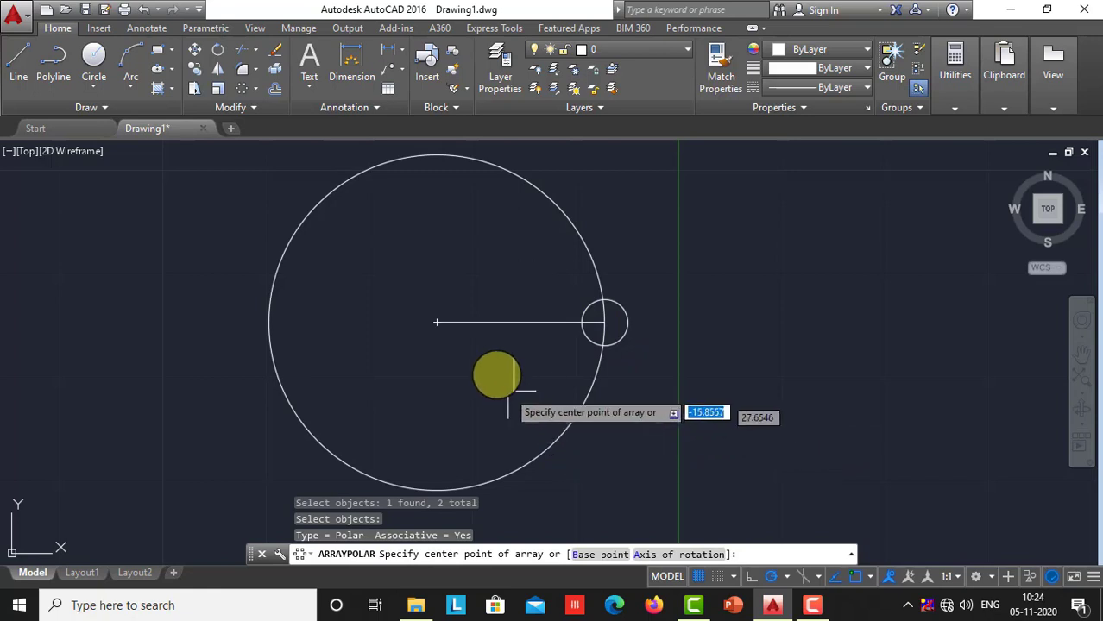
pyautogui.click(436, 322)
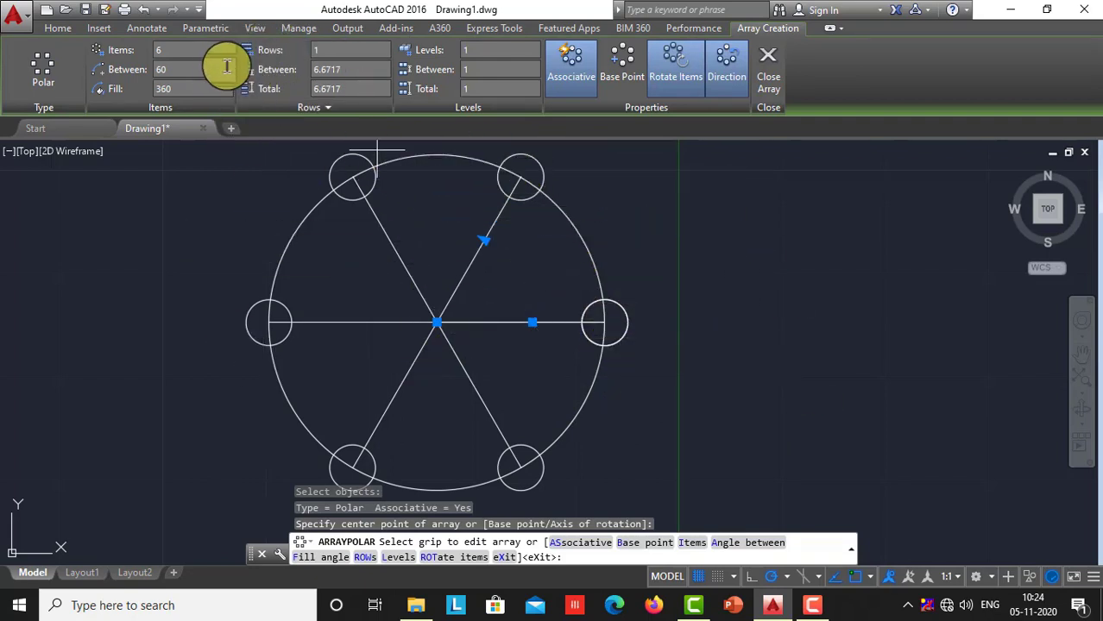
pyautogui.click(157, 49)
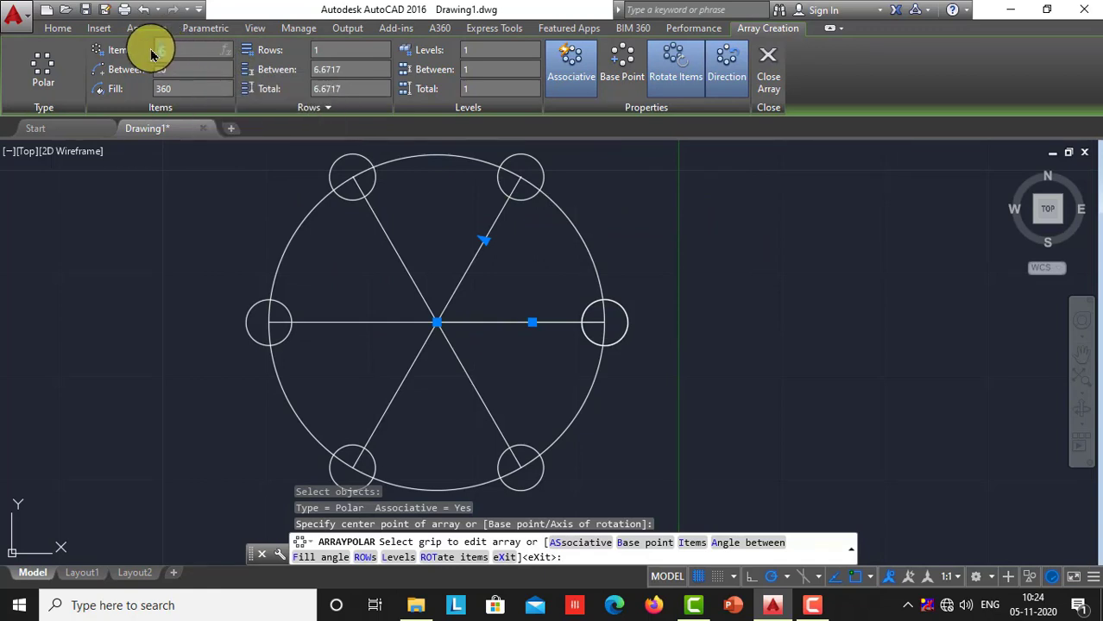
pyautogui.press('Return')
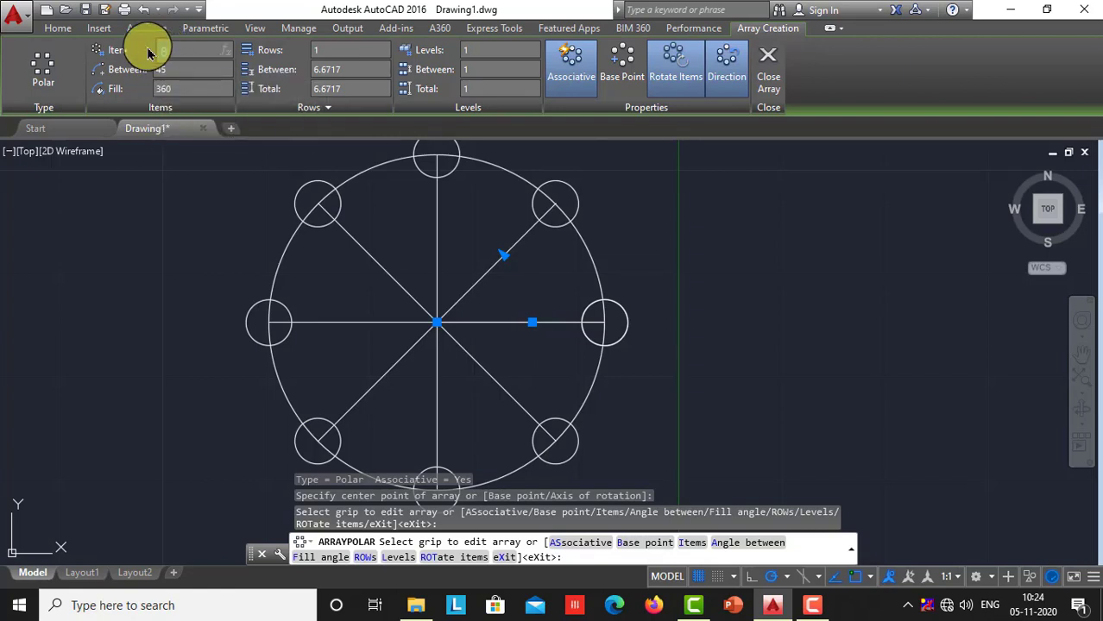
# Step: Set the number of items in the polar array of the small circle and radial line to 12
pyautogui.press('Return')
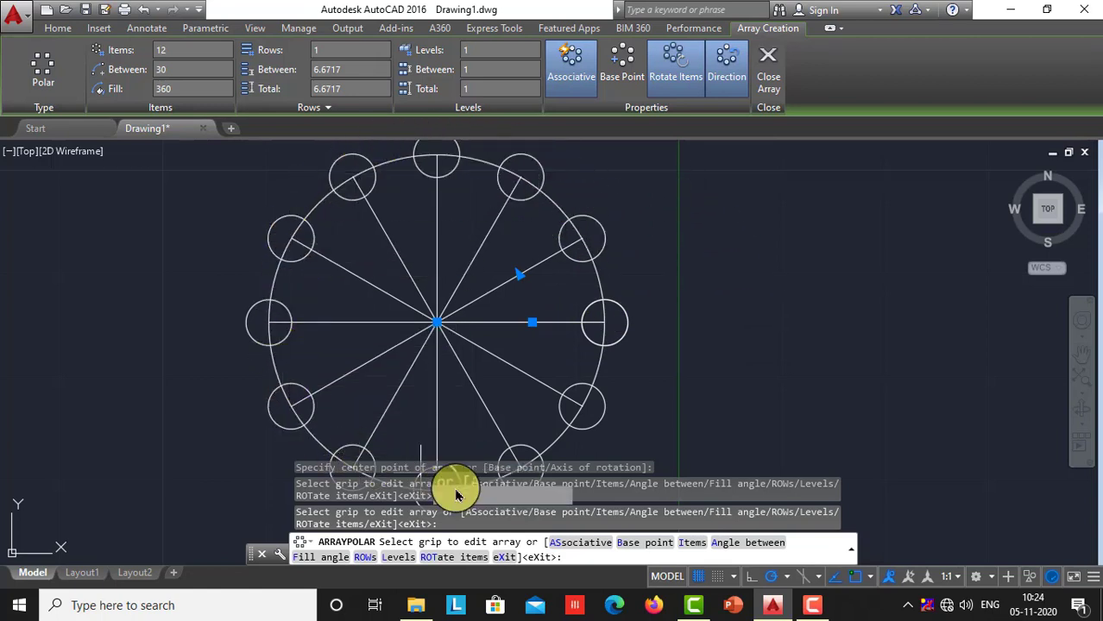
# Step: Erase the large circle together with the polar array of small circles and radial lines
pyautogui.scroll(-2, 656, 396)
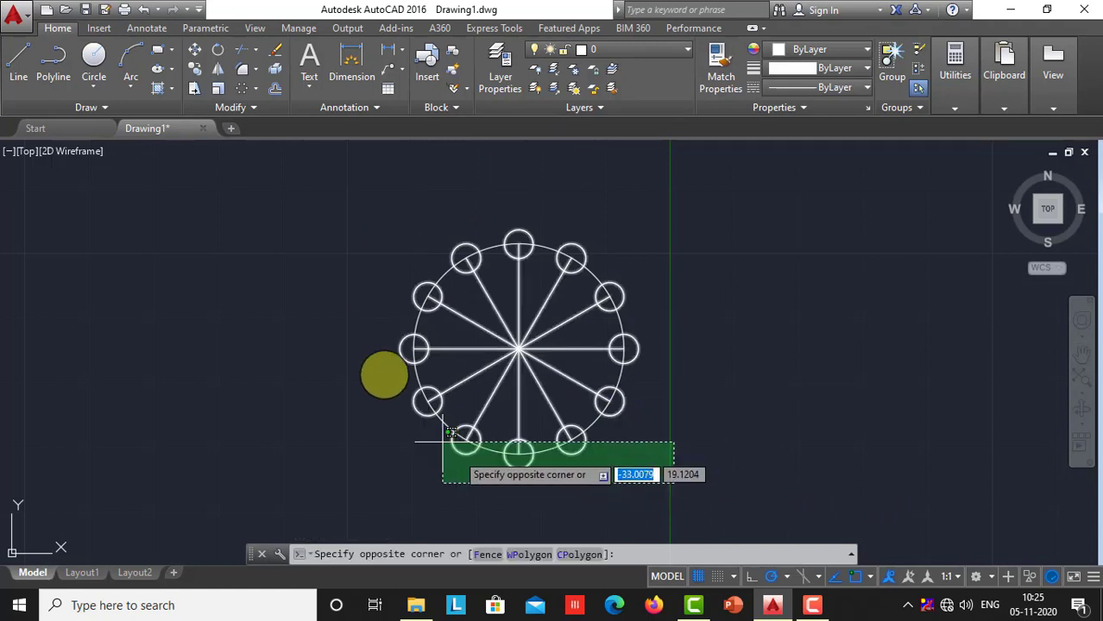
pyautogui.click(350, 192)
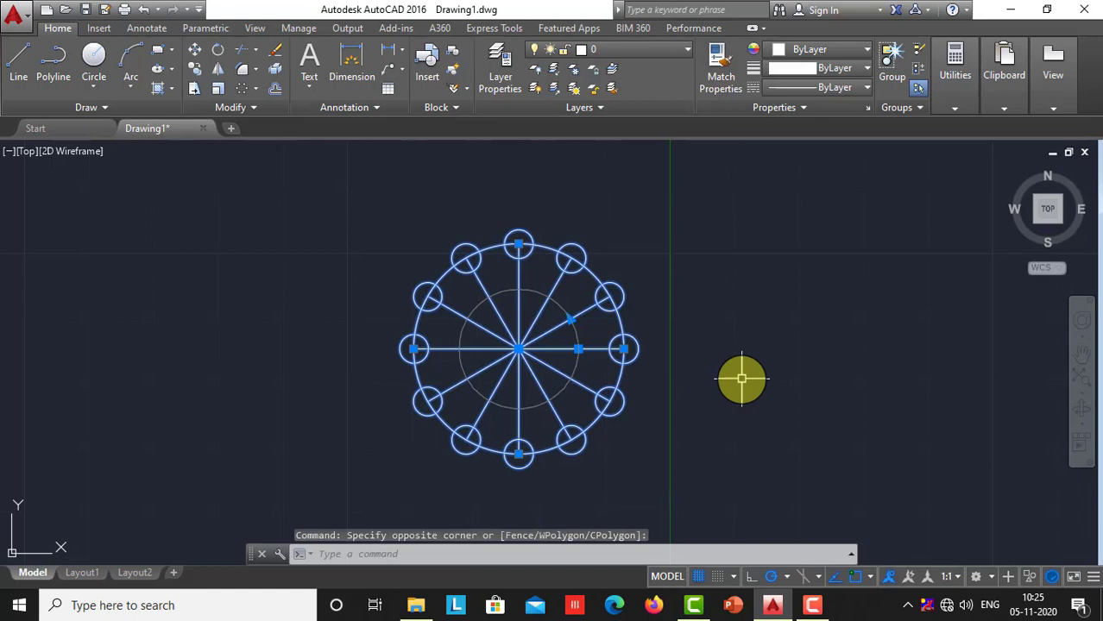
pyautogui.write('ERASE')
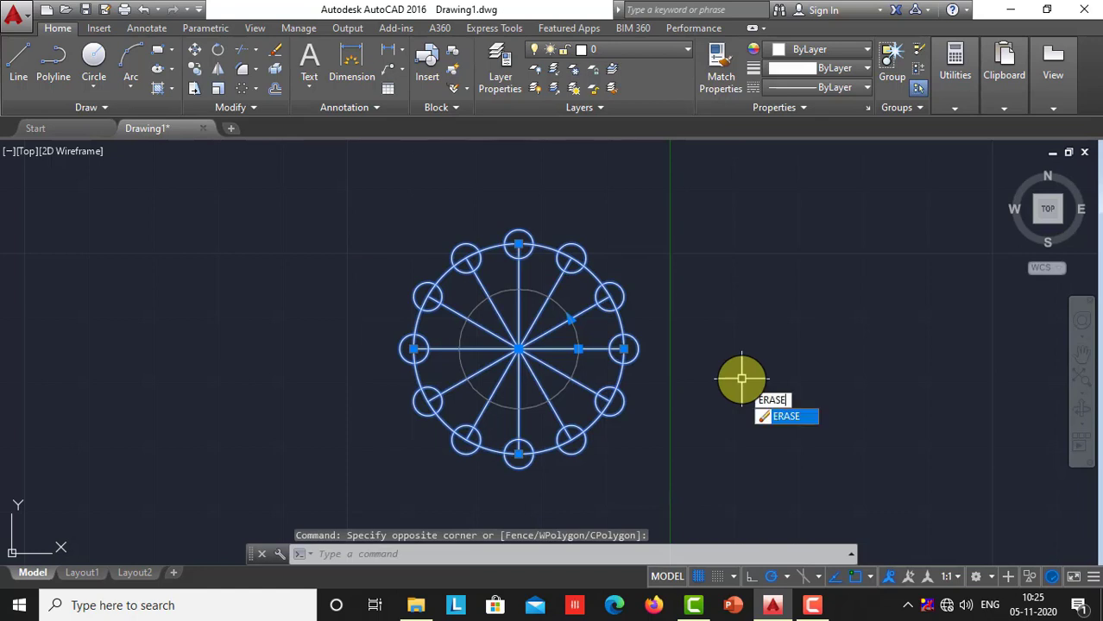
pyautogui.press('Return')
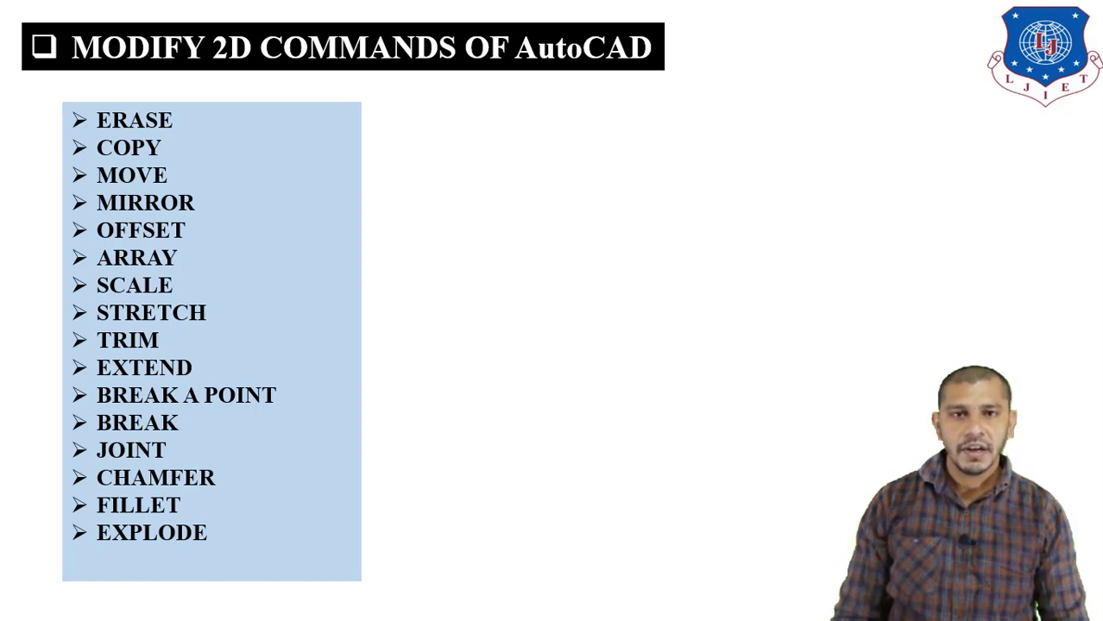
pyautogui.press('Right')
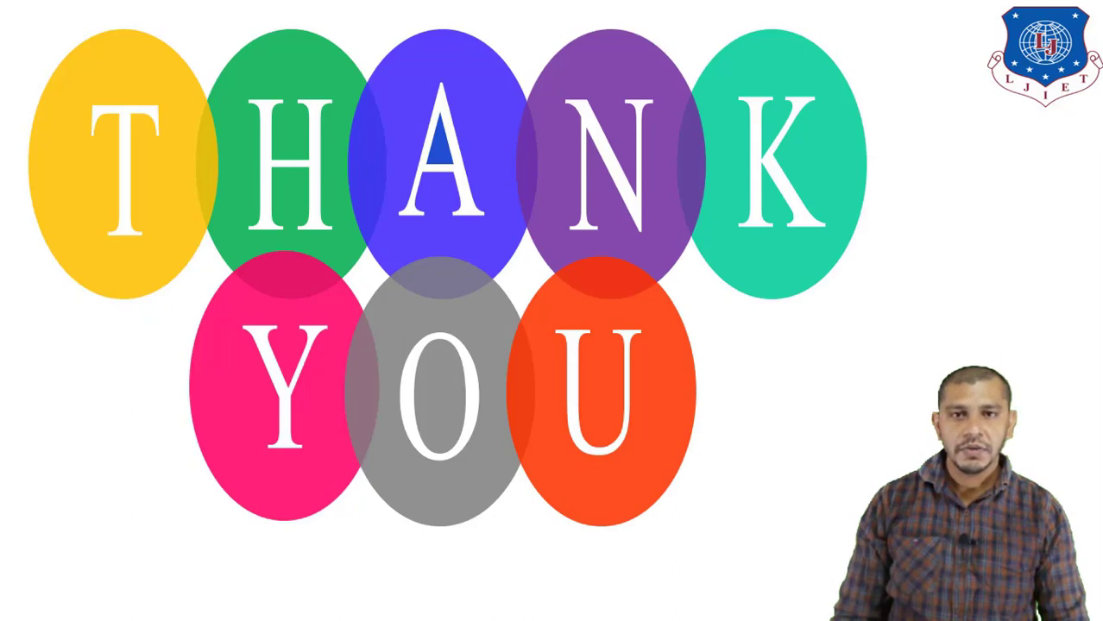